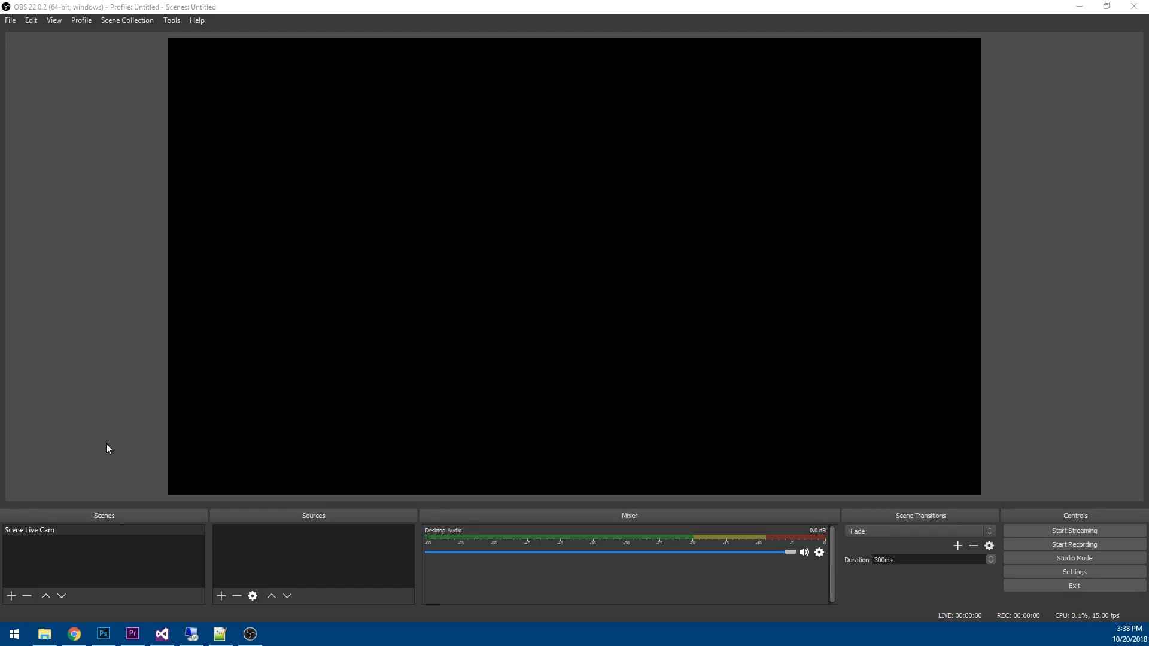
Open the Windows Power Options in Control Panel, examine the selected power plan, and close the window.
click(15, 637)
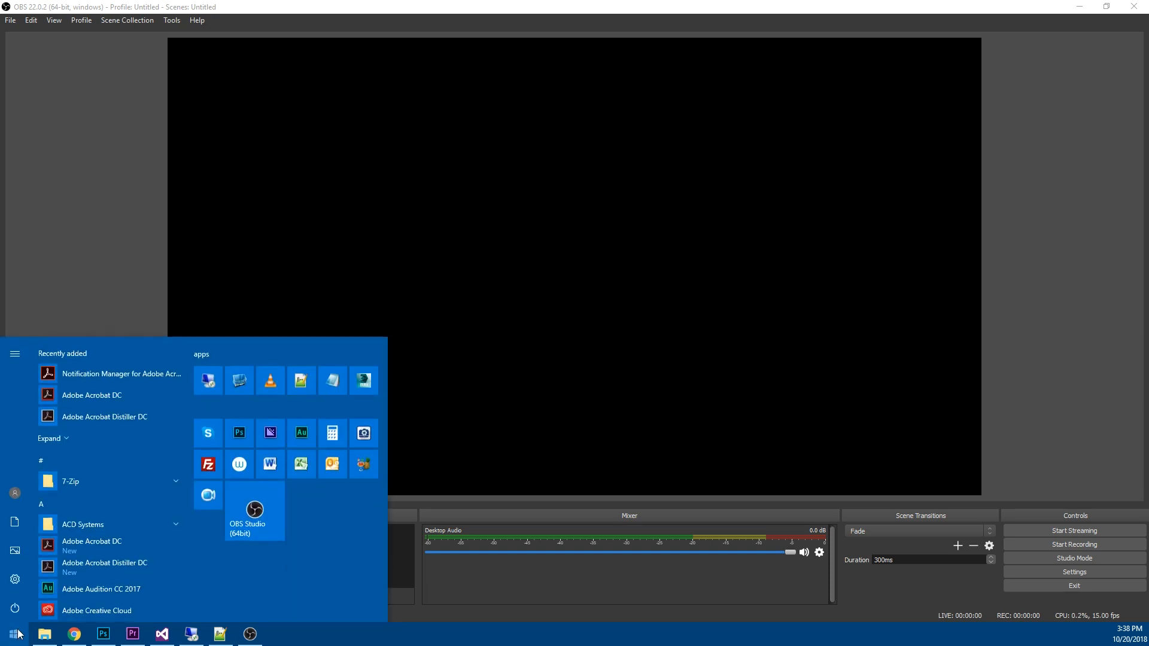
text(control)
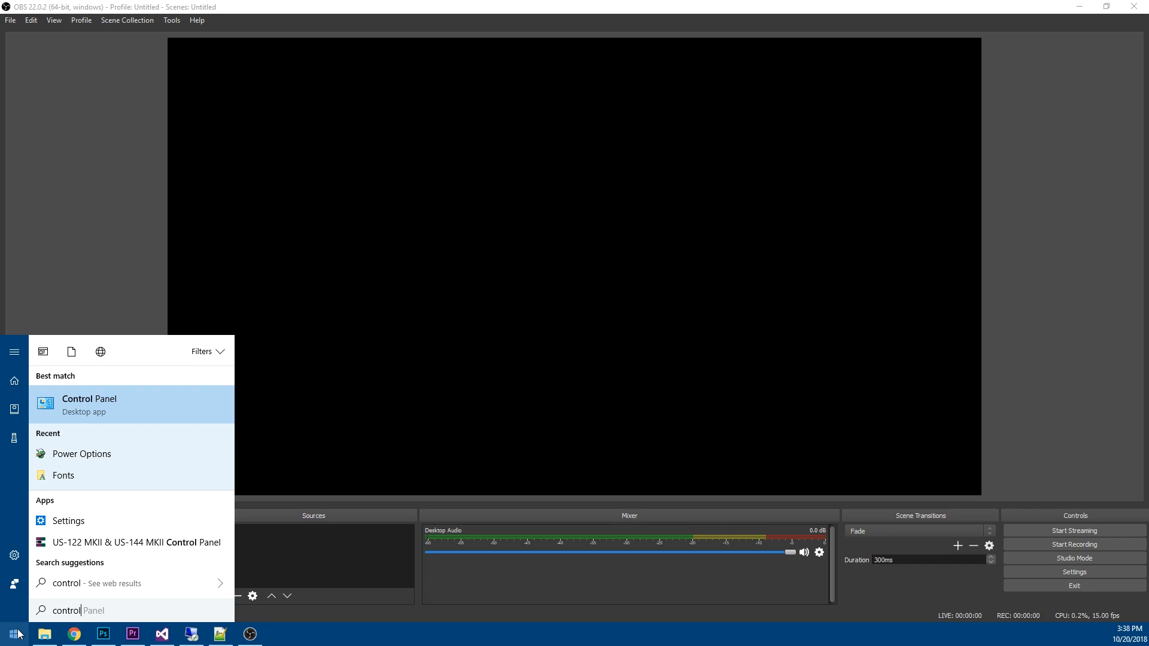
key(Return)
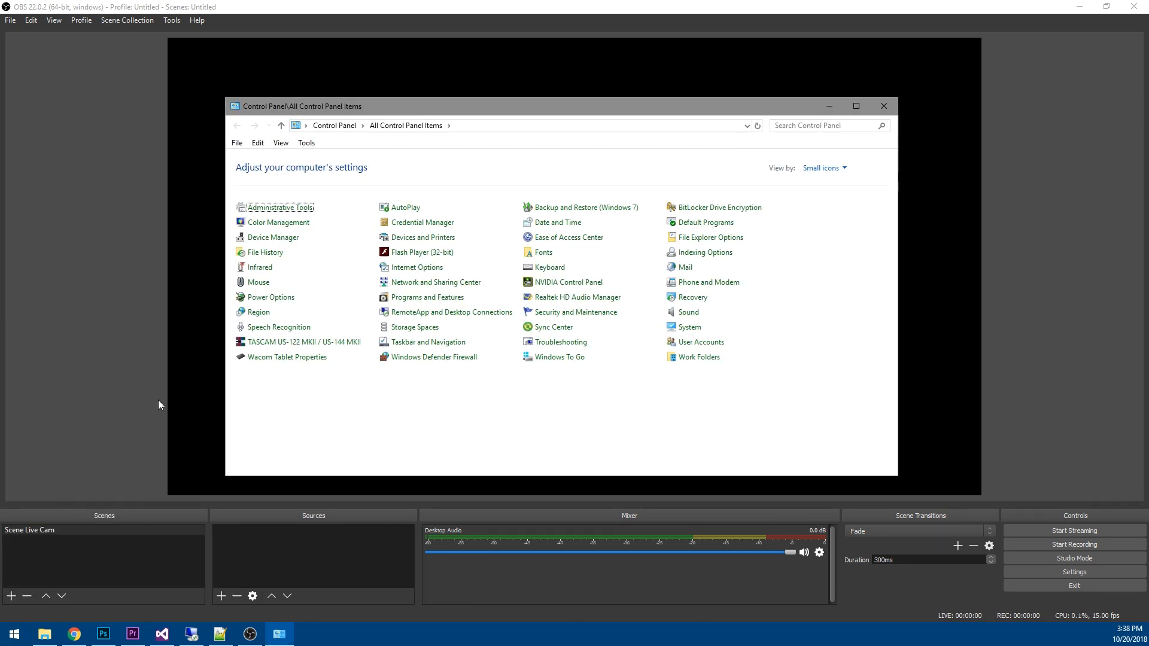
click(286, 302)
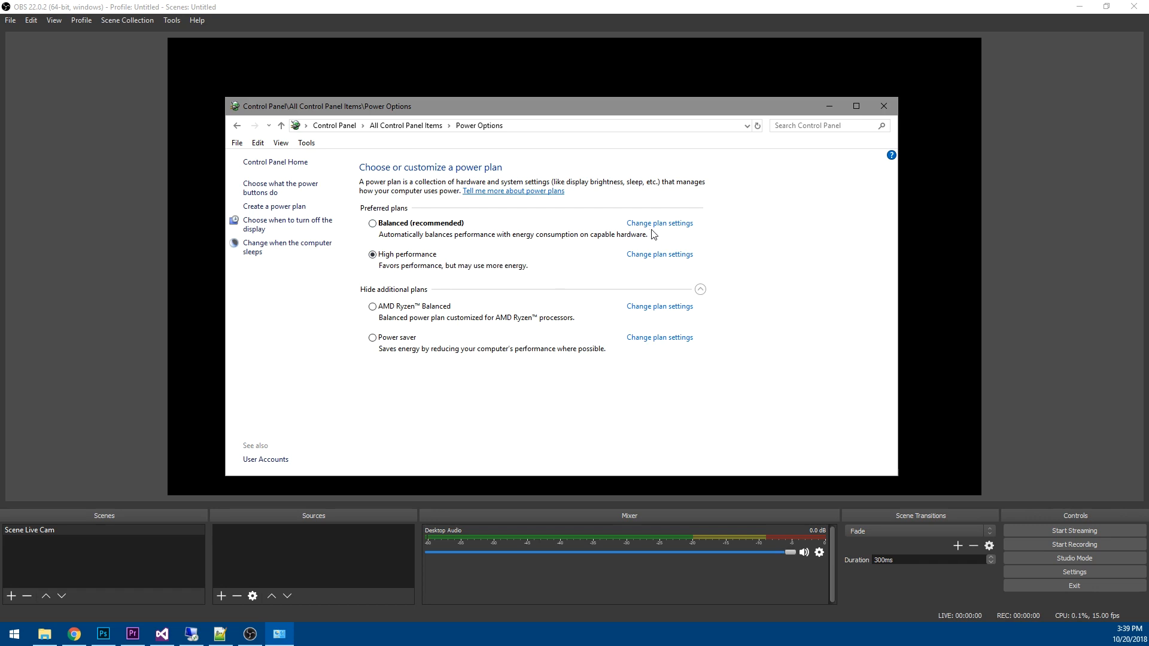
click(885, 108)
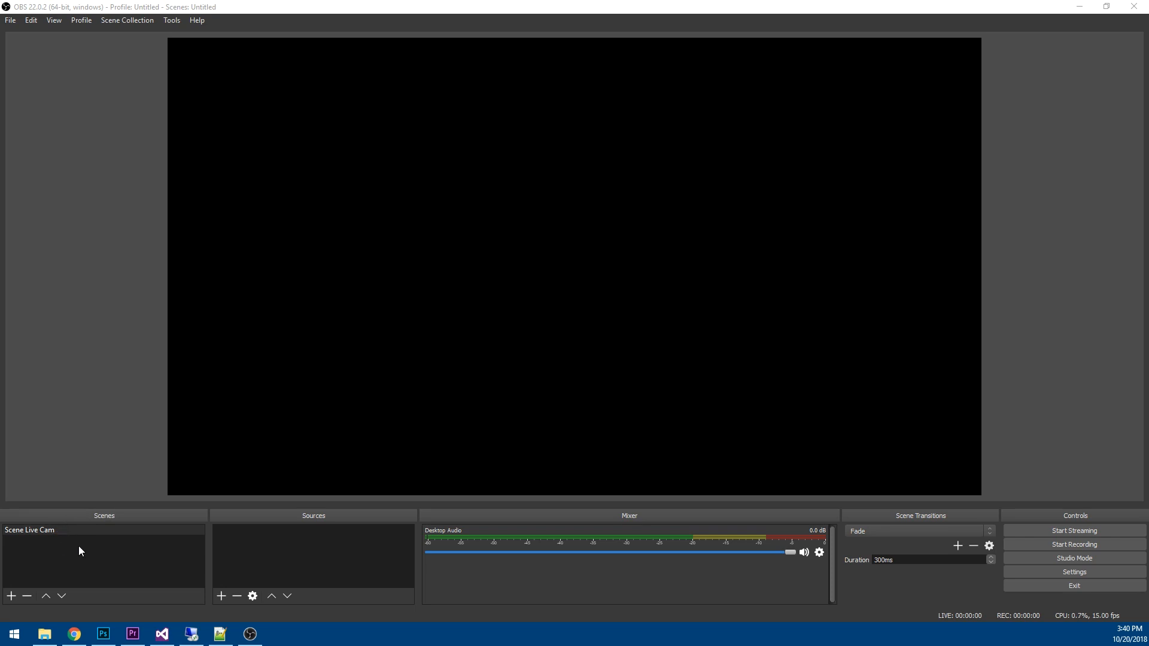
key(Return)
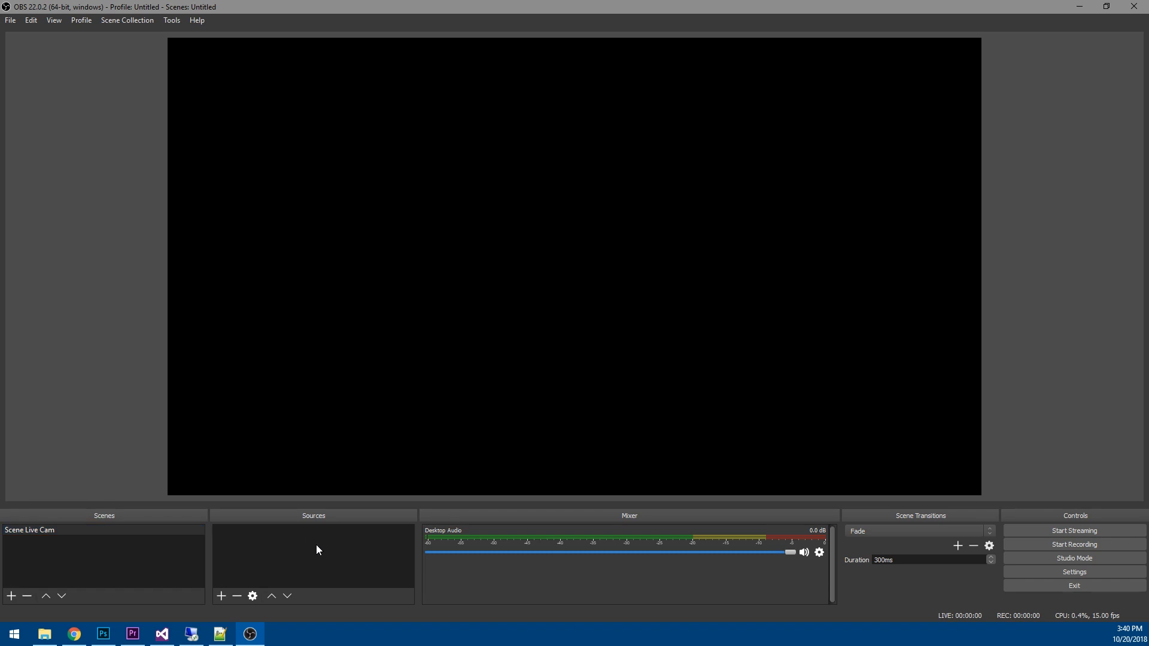
Add a new Video Capture Device source with its default name to Scene Live Cam.
click(219, 597)
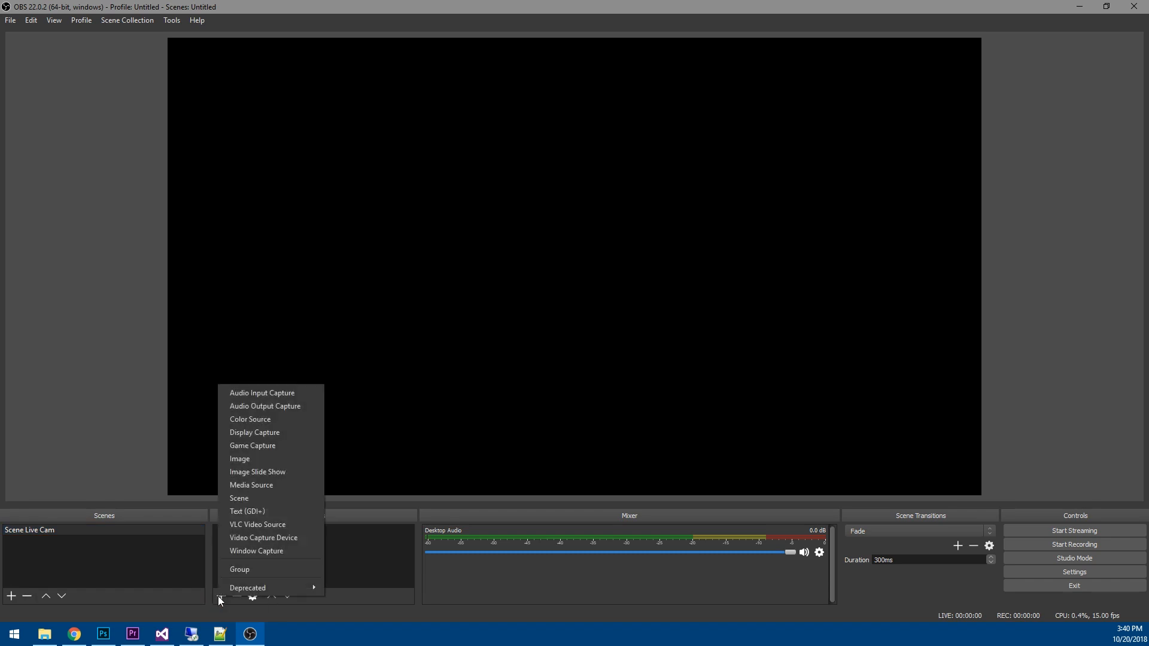
click(307, 538)
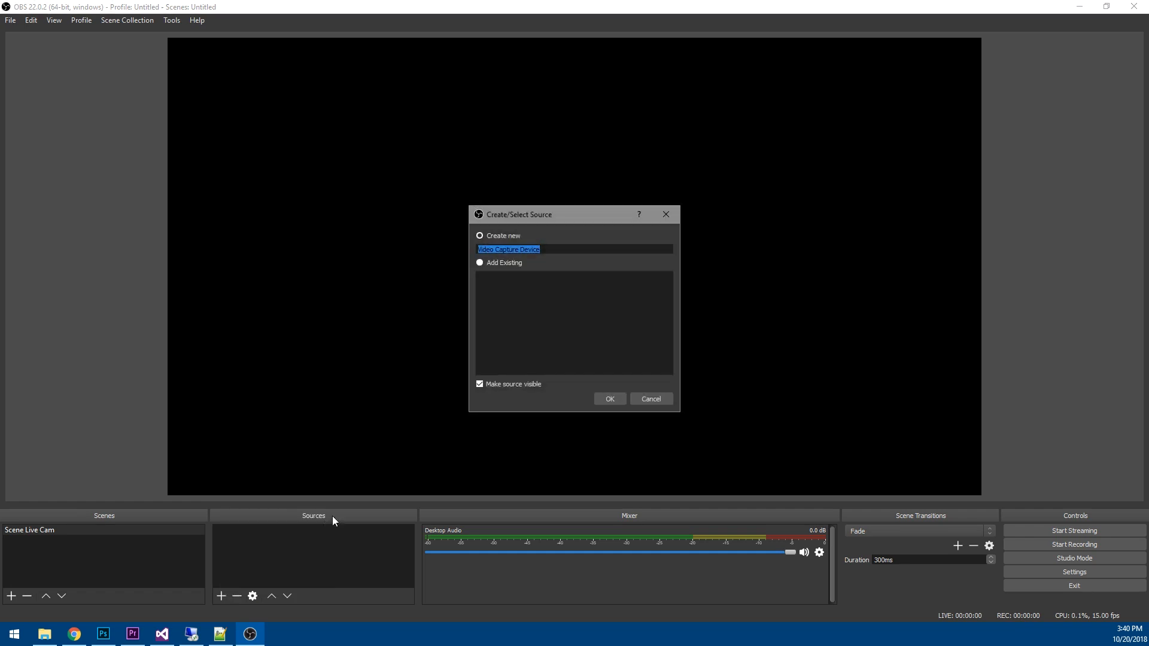
click(611, 400)
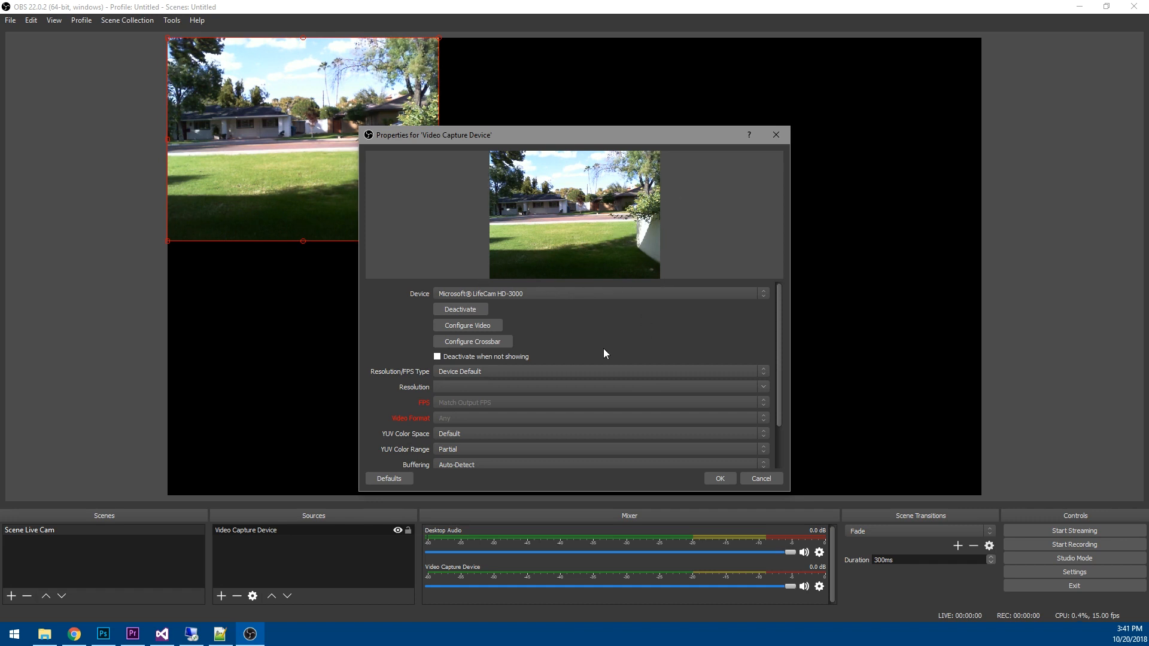
Give the capture device a custom resolution of 1280x720 and scale its image down in the canvas's upper-left corner.
click(505, 372)
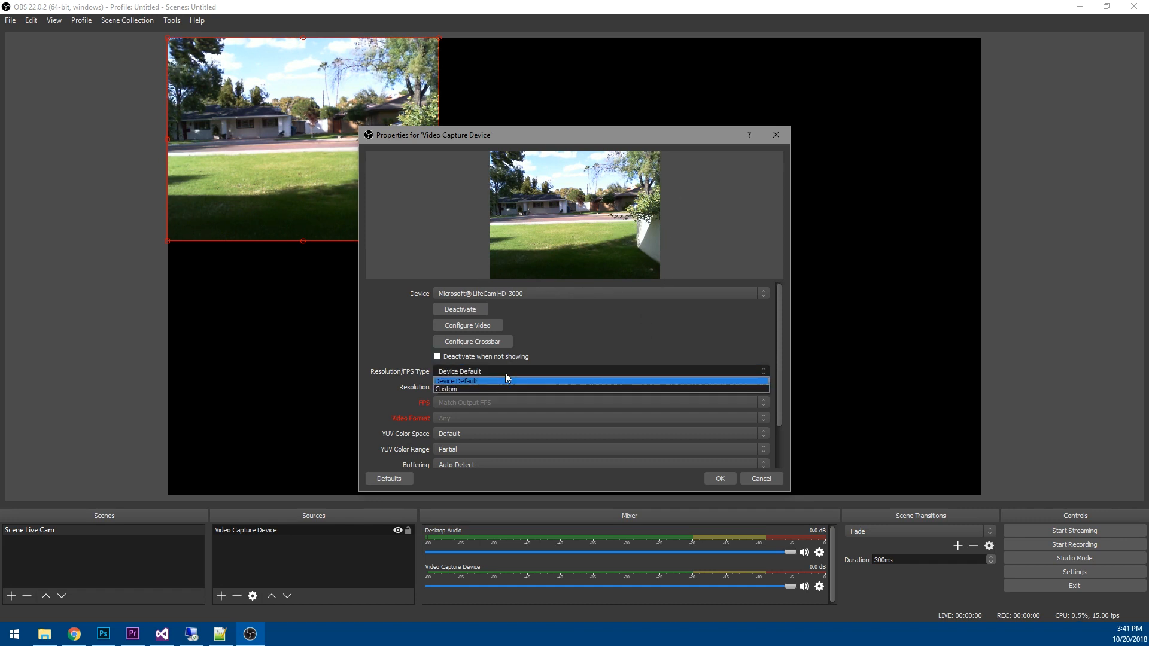
click(448, 390)
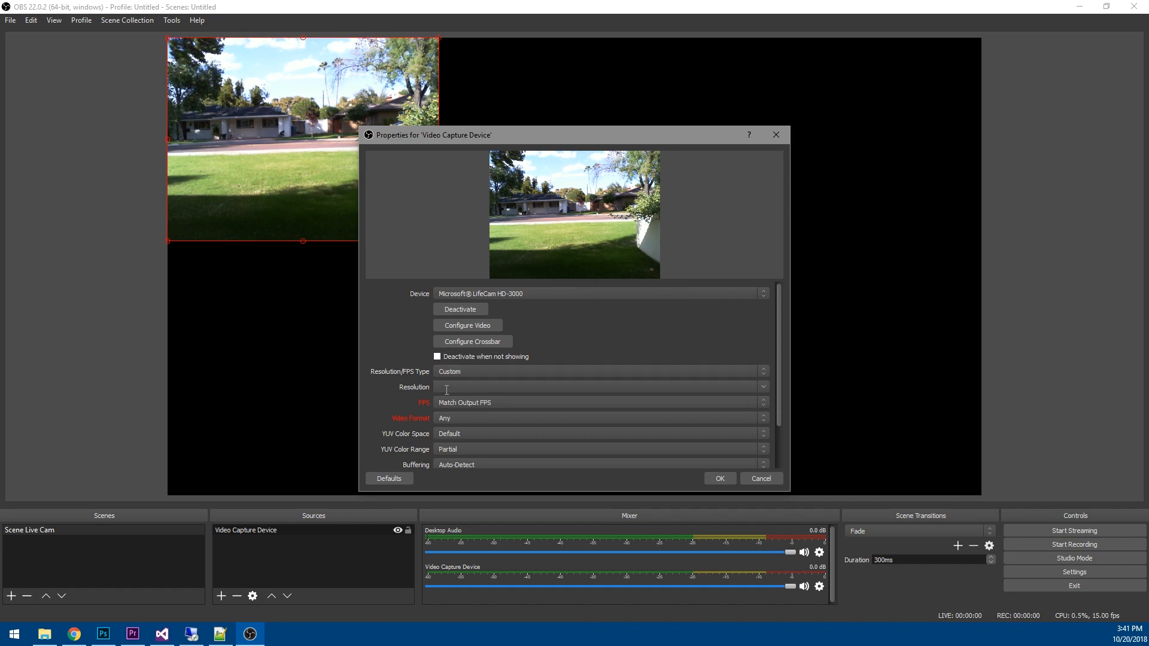
click(753, 386)
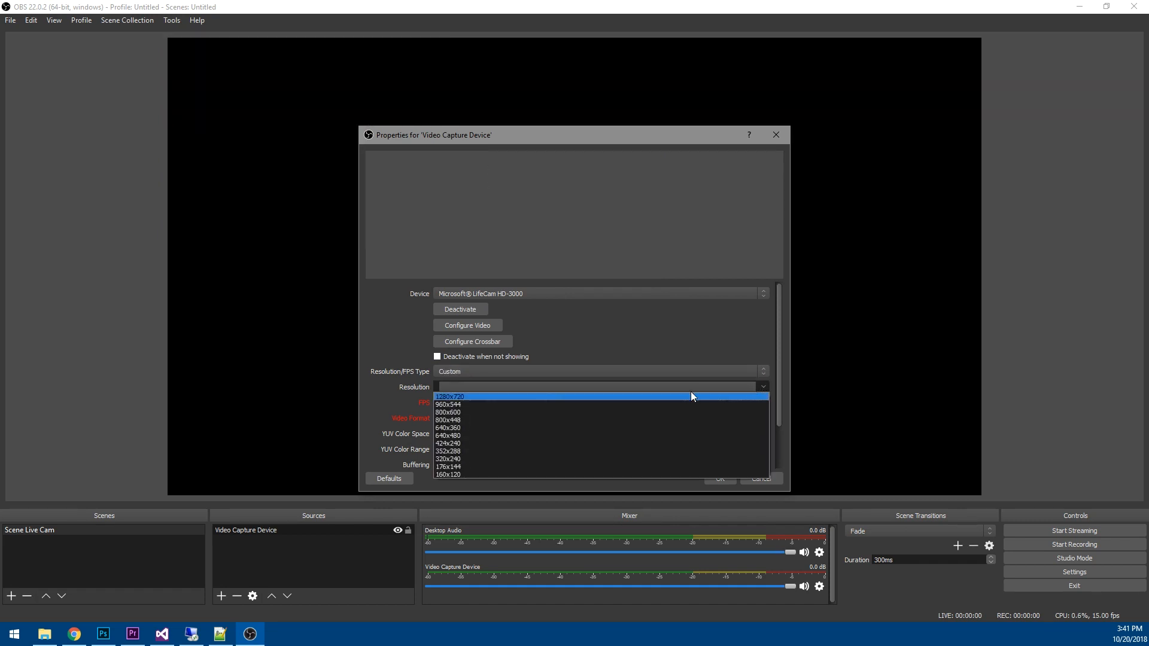
click(458, 397)
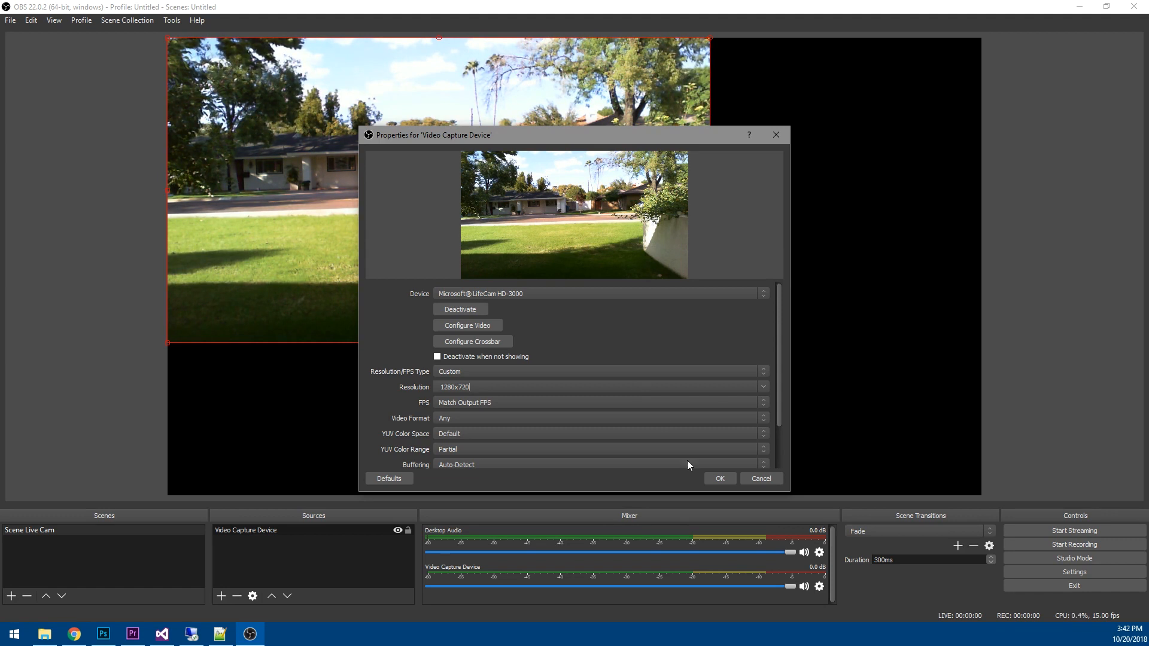
click(717, 479)
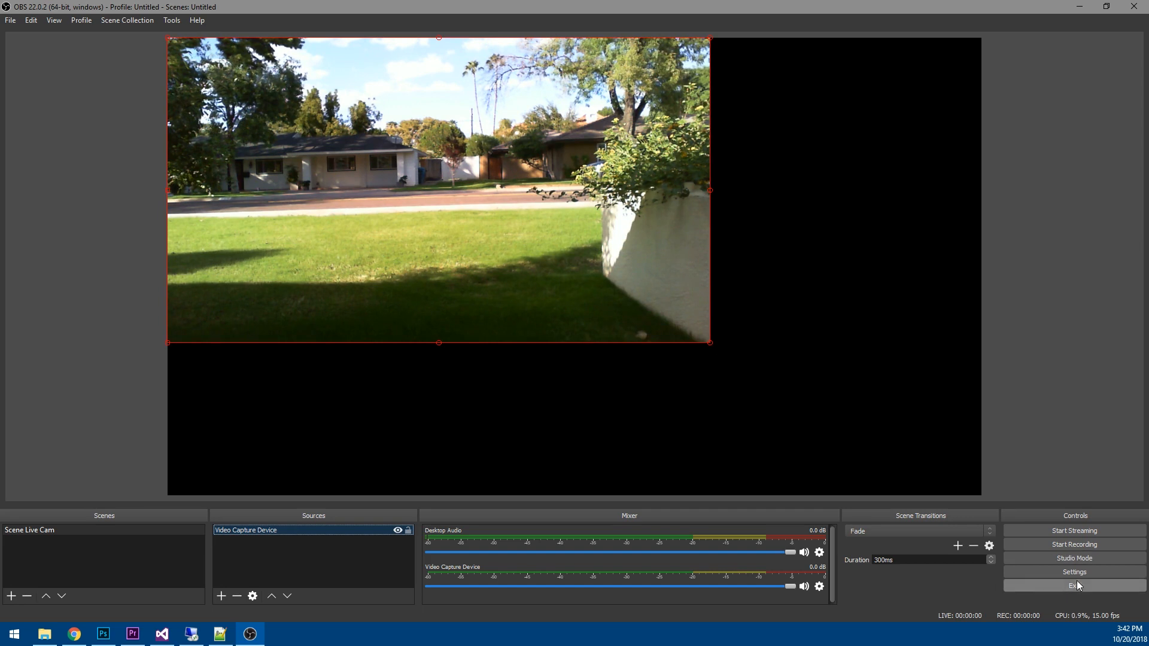
drag(711, 344, 616, 290)
mouse_move(462, 224)
mouse_down()
mouse_move(555, 285)
mouse_move(779, 392)
mouse_move(702, 269)
mouse_move(508, 254)
mouse_move(462, 220)
mouse_up()
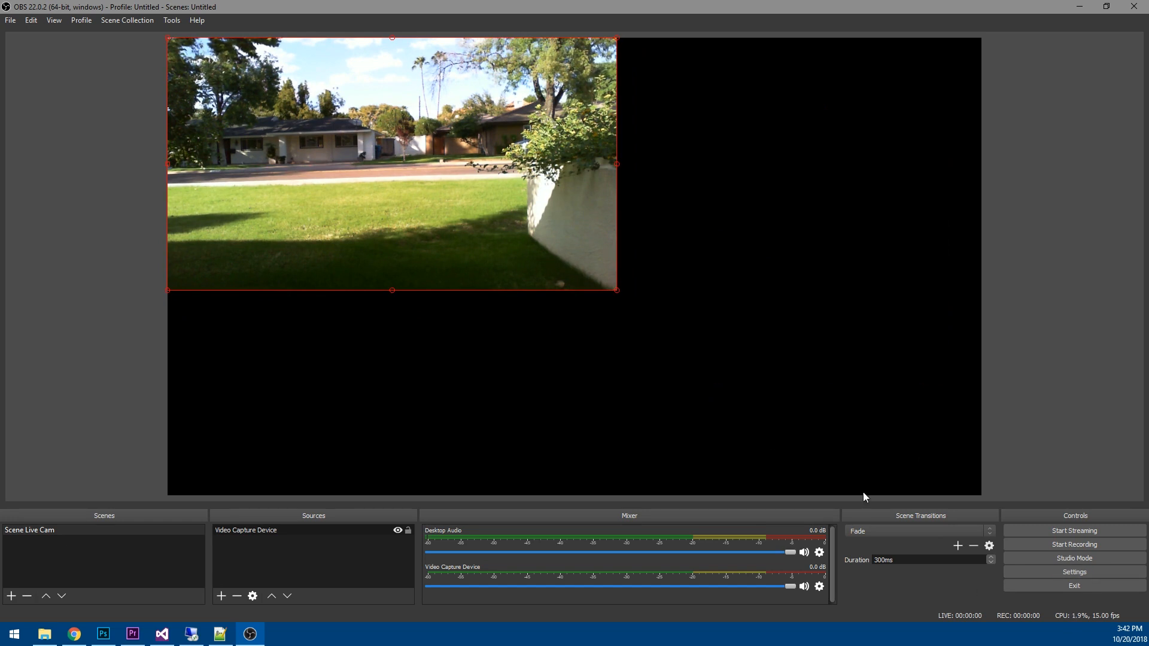
Open the stream settings and choose Custom Streaming Server as the stream type.
click(1088, 572)
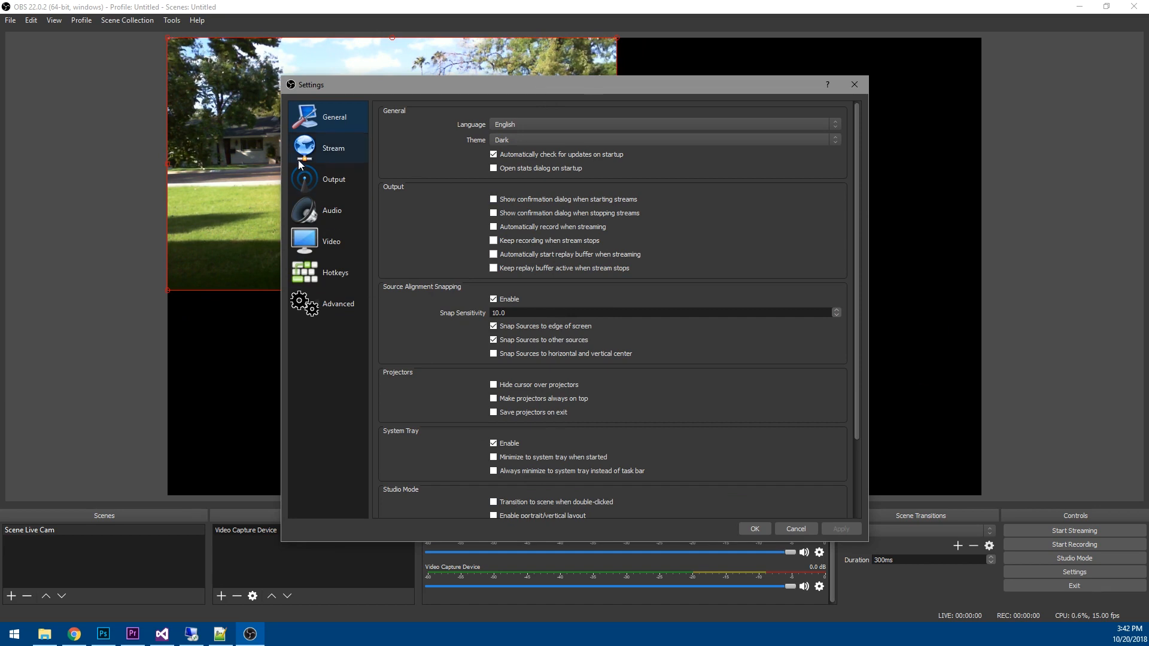
click(318, 151)
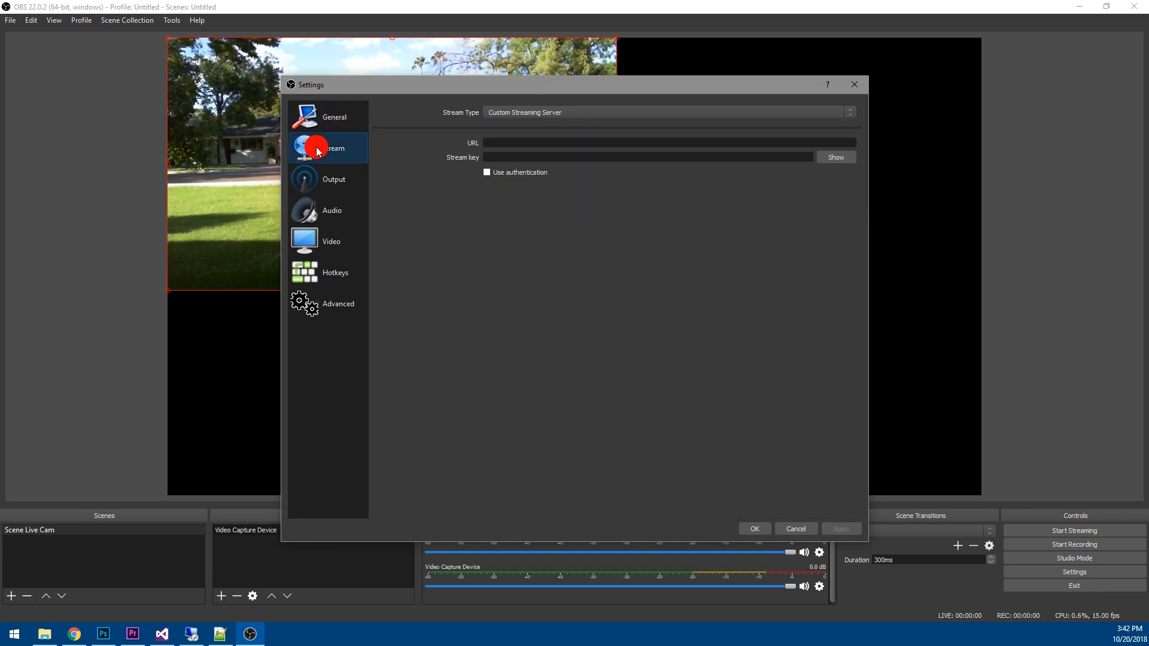
click(573, 111)
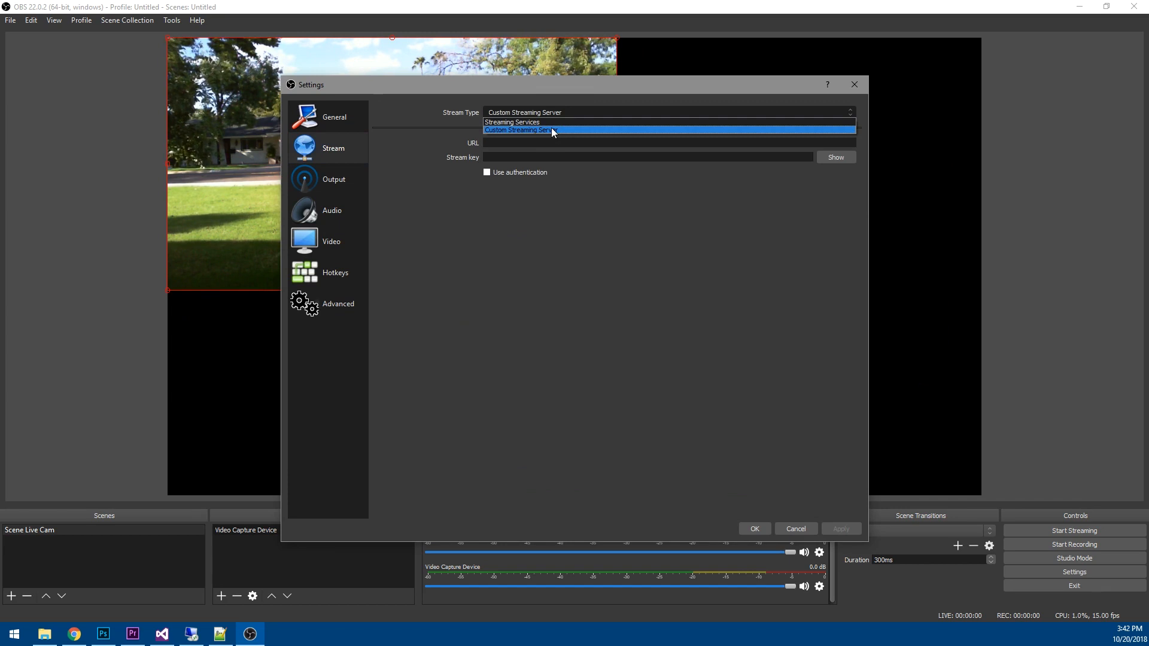
click(552, 130)
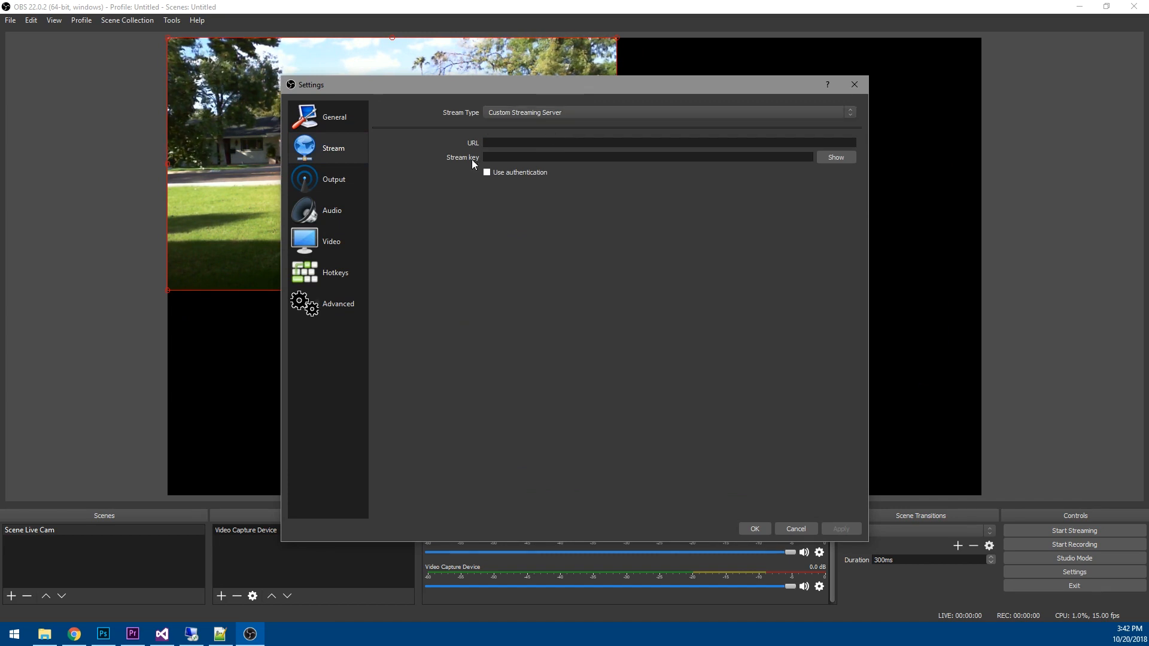
Copy the OBS Studio URL from the model profile page in Chrome and paste it as the streaming server URL in OBS.
click(74, 633)
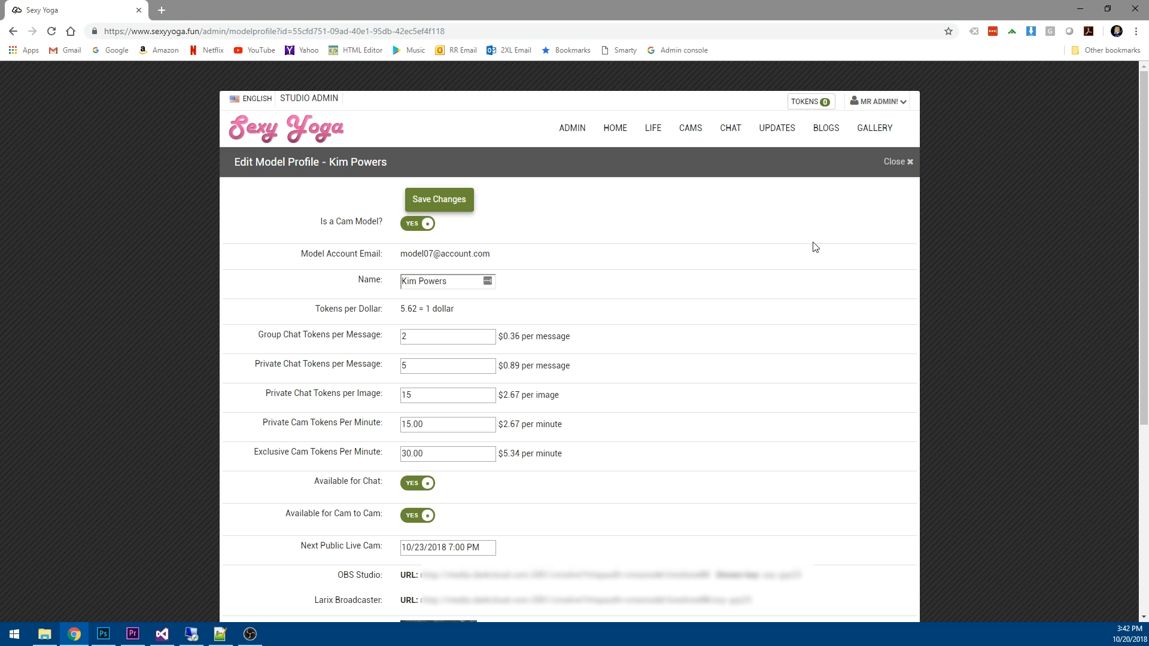
scroll(724, 320, down, 2)
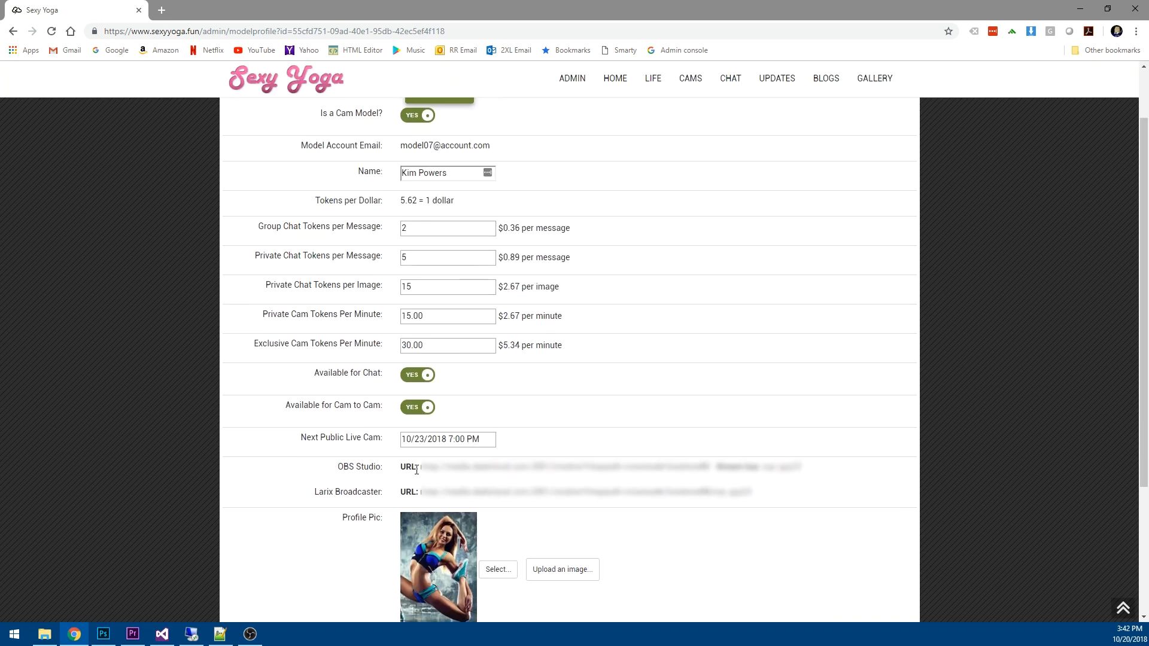
drag(418, 467, 710, 479)
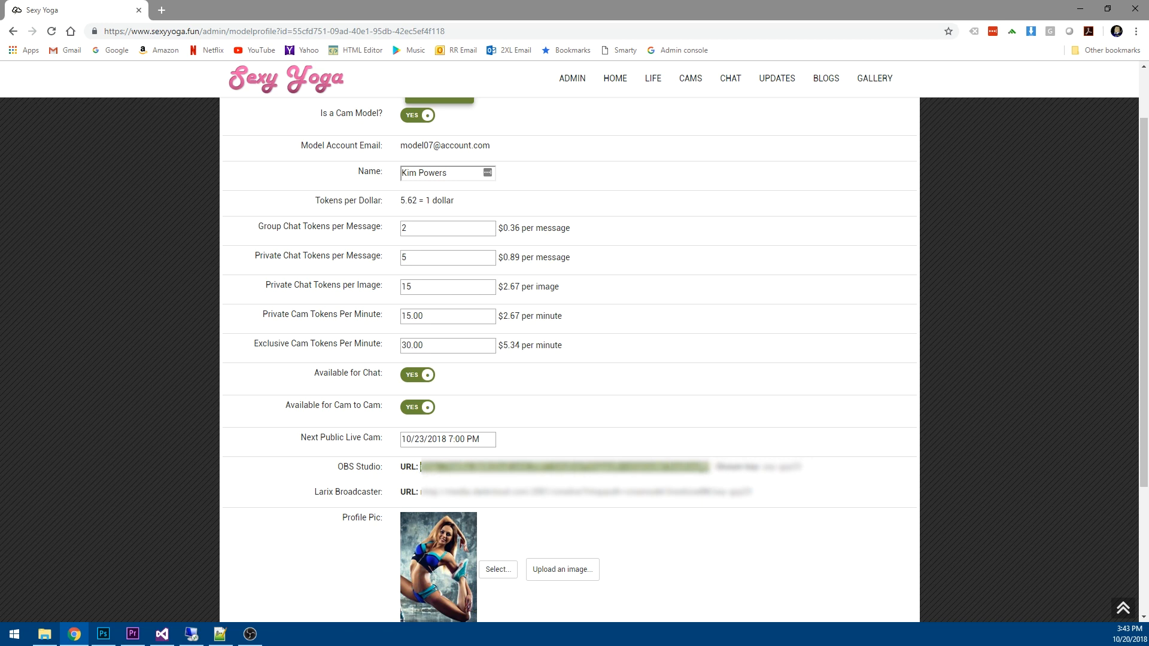
click(250, 634)
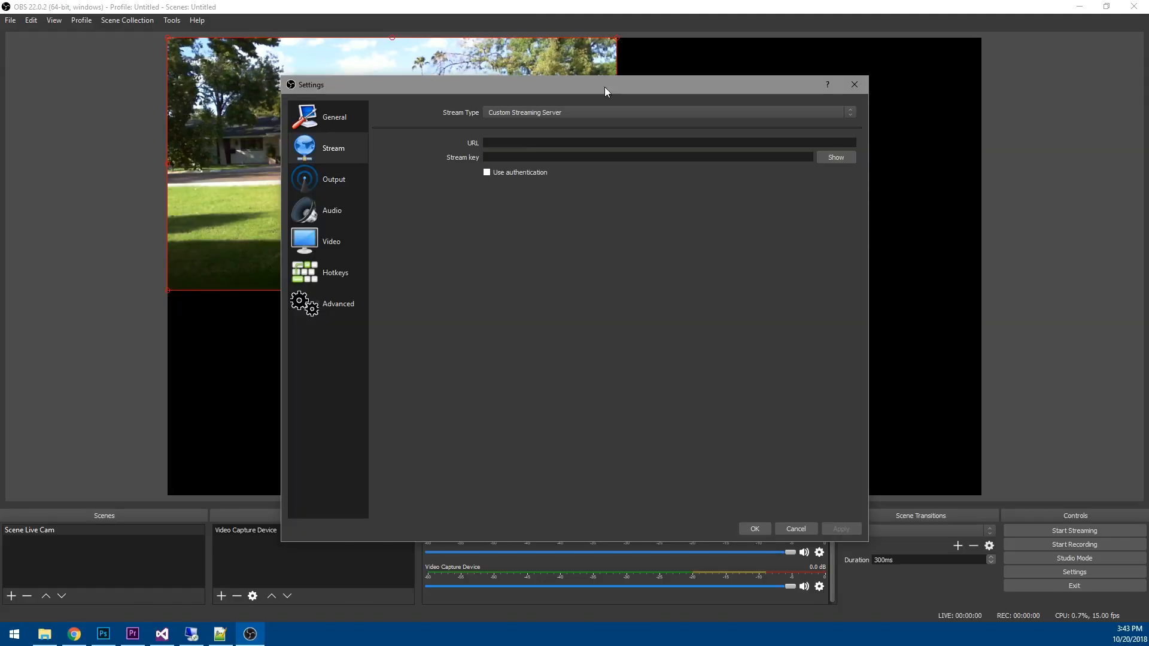
click(528, 142)
key(ctrl+v)
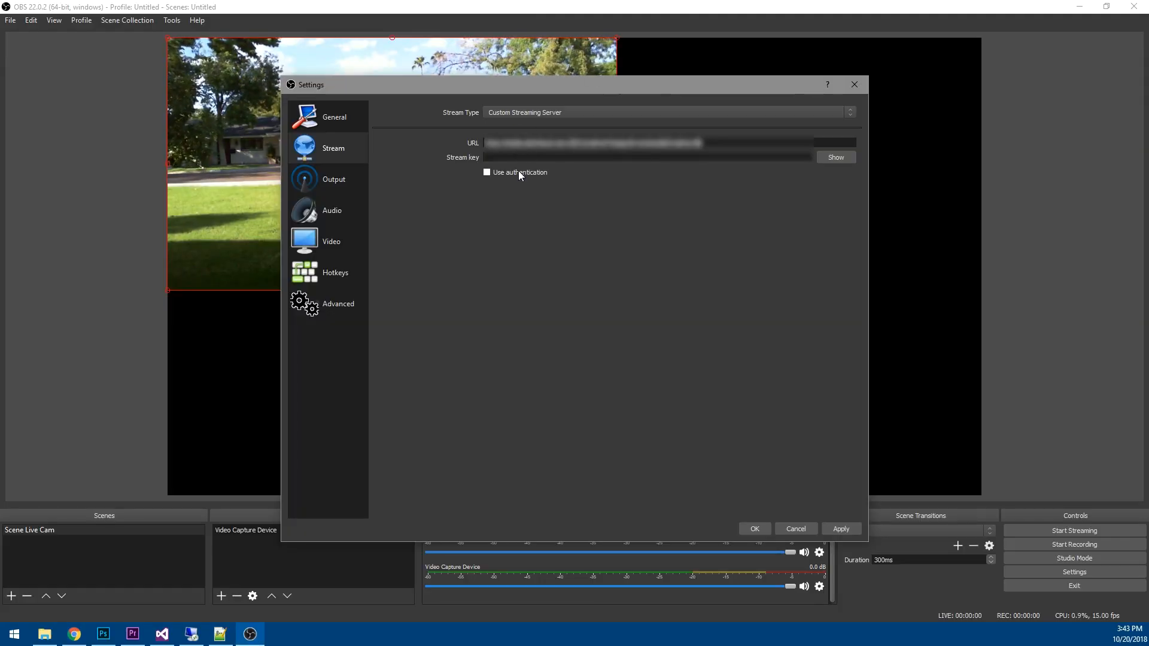
Copy the stream key from the model profile page, paste it into the stream key field, check it unmasked, and apply the settings.
key(alt+Tab)
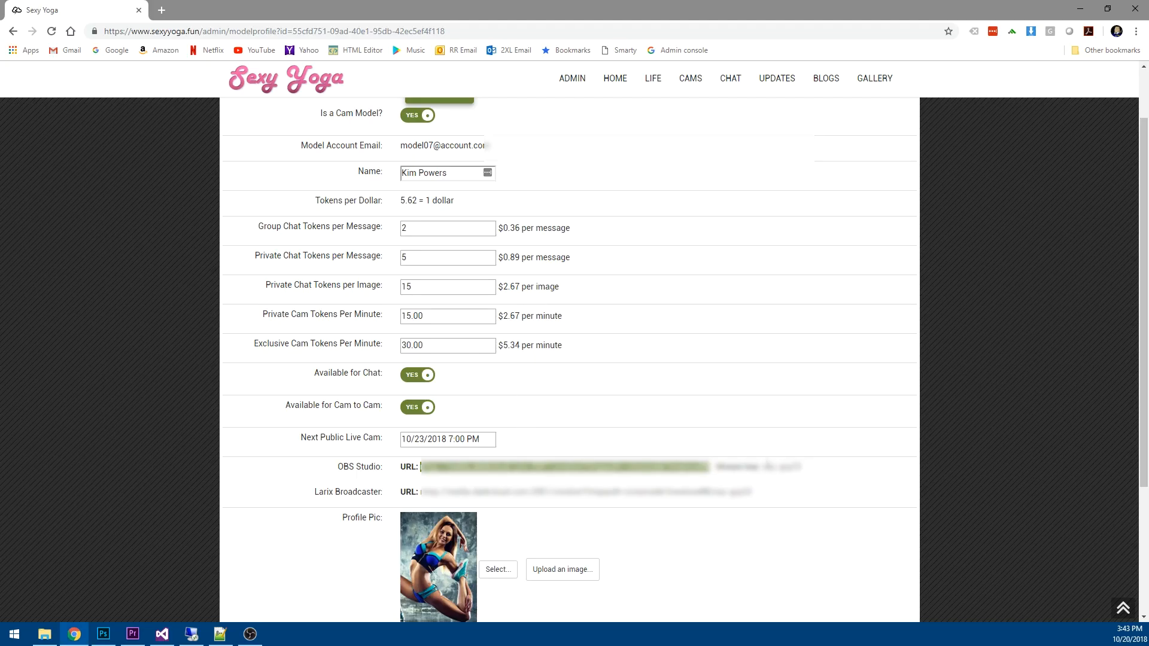
drag(759, 467, 802, 467)
key(alt+Tab)
key(ctrl+v)
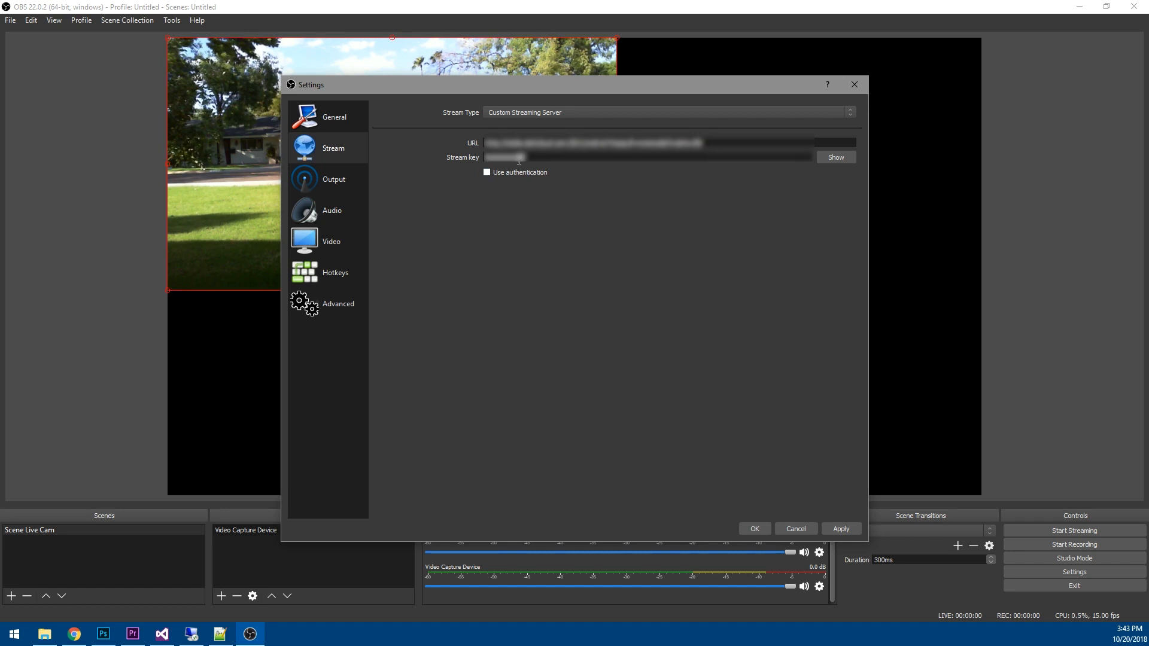
click(835, 156)
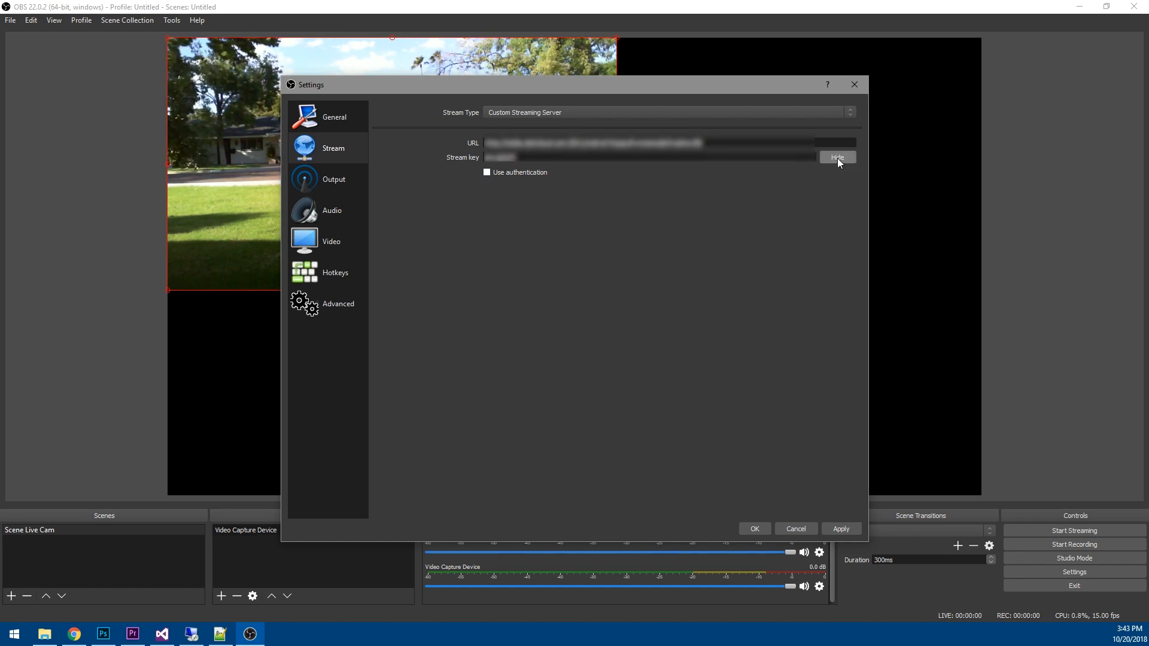
click(838, 158)
click(835, 532)
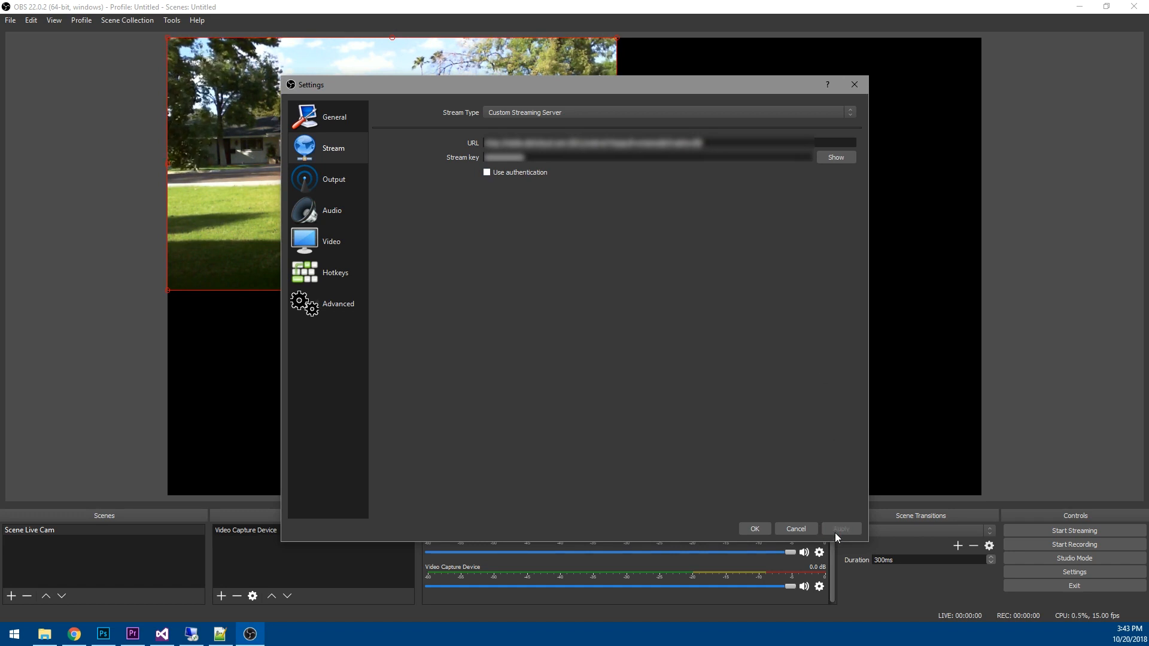
Set the output mode to Advanced in the output settings.
click(315, 179)
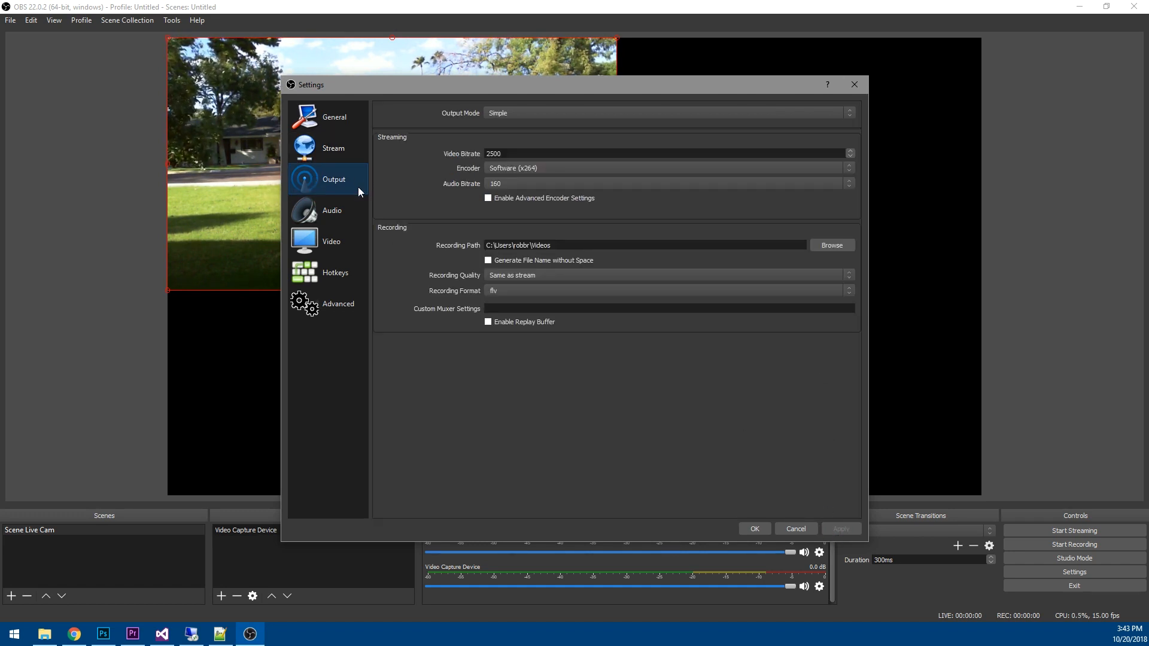
click(527, 114)
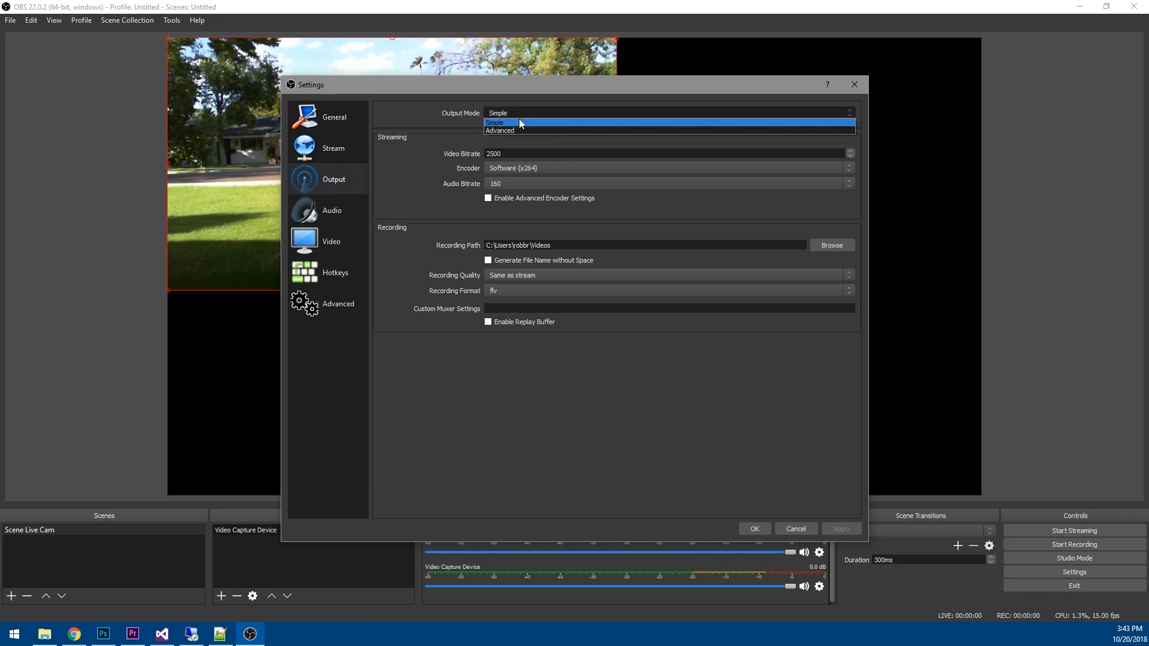
click(516, 131)
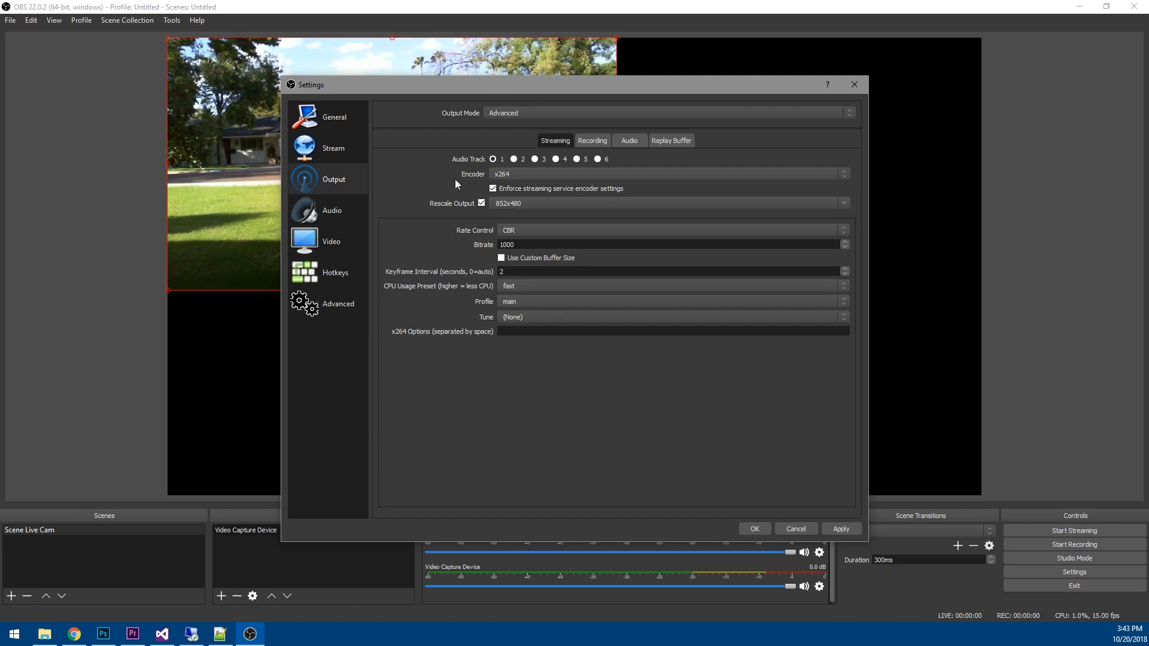
Try the NVENC H.264 streaming encoder, and switch back to x264.
click(528, 175)
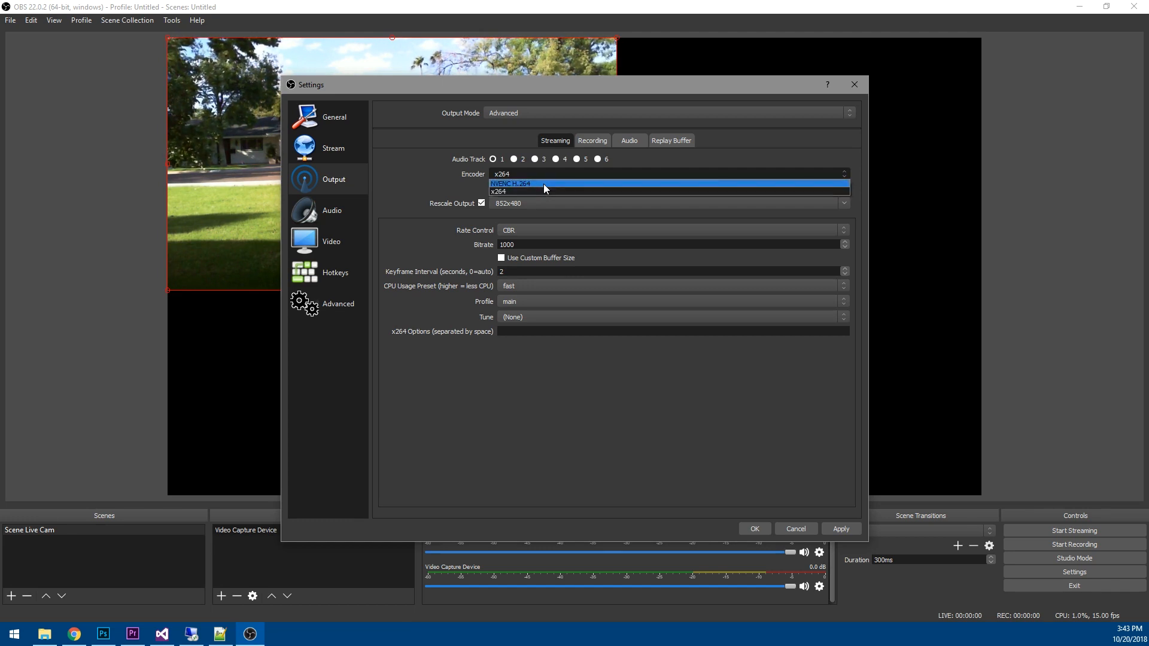
click(543, 184)
click(533, 174)
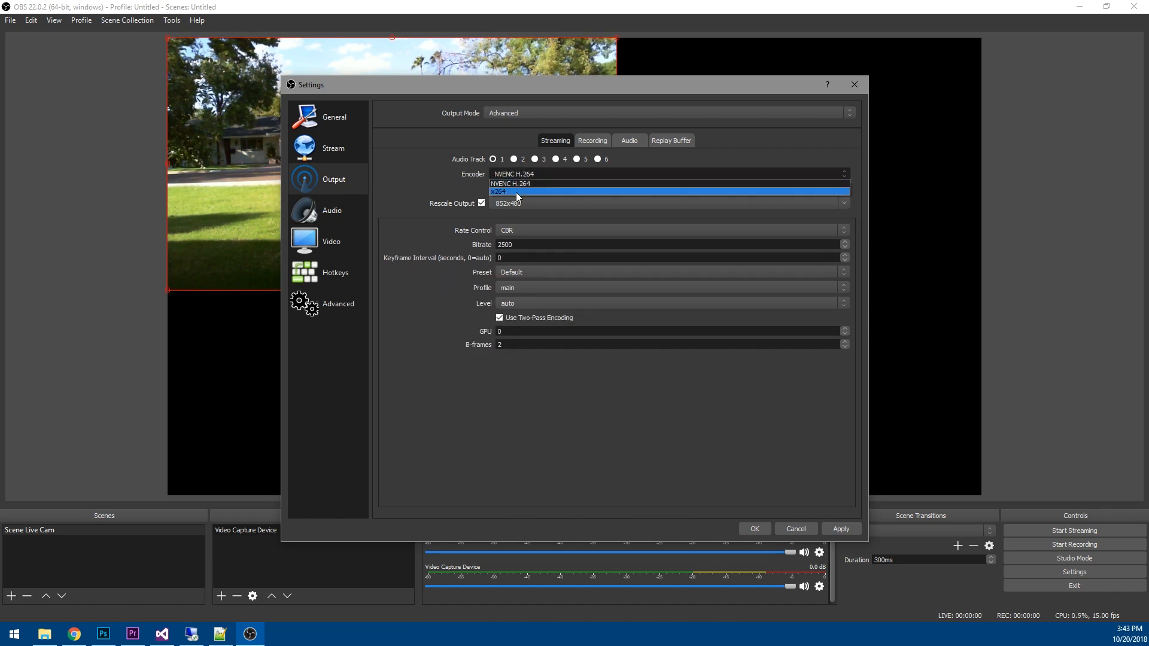
click(516, 193)
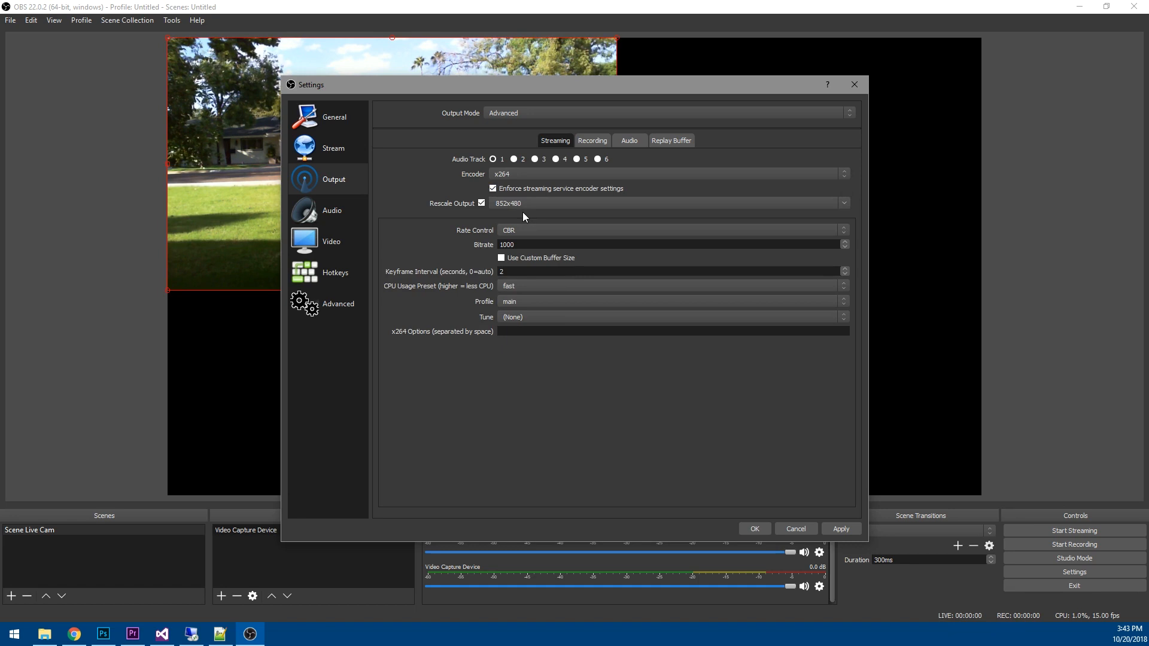
Turn off output rescaling for the stream and keep the rate control at CBR.
click(482, 204)
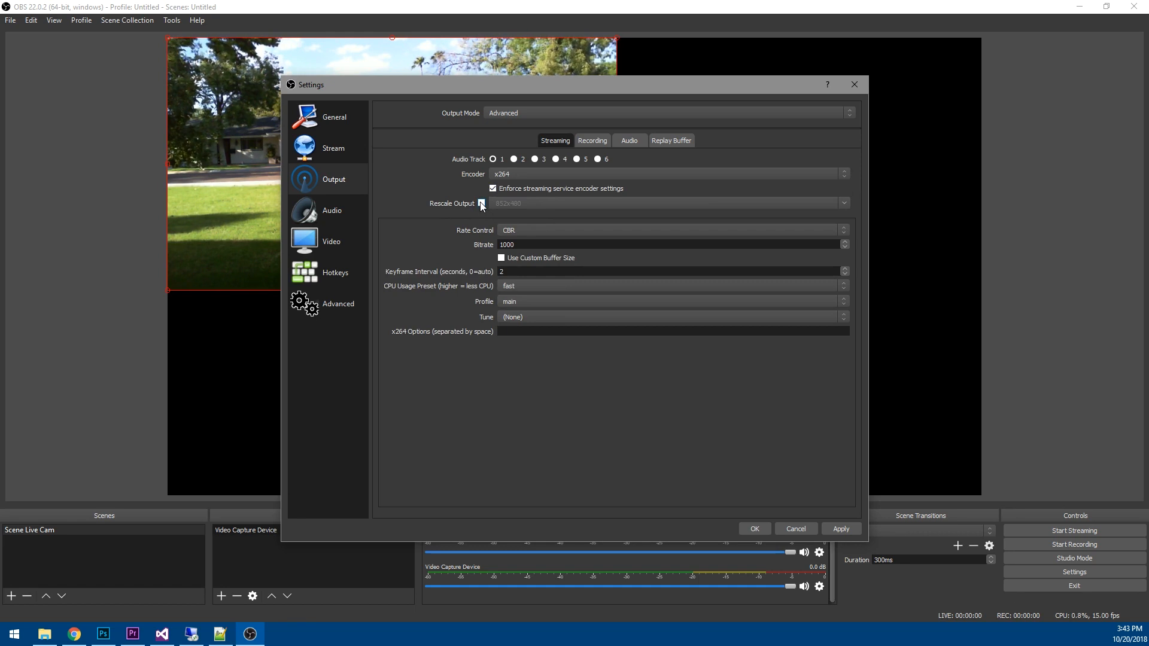
click(529, 232)
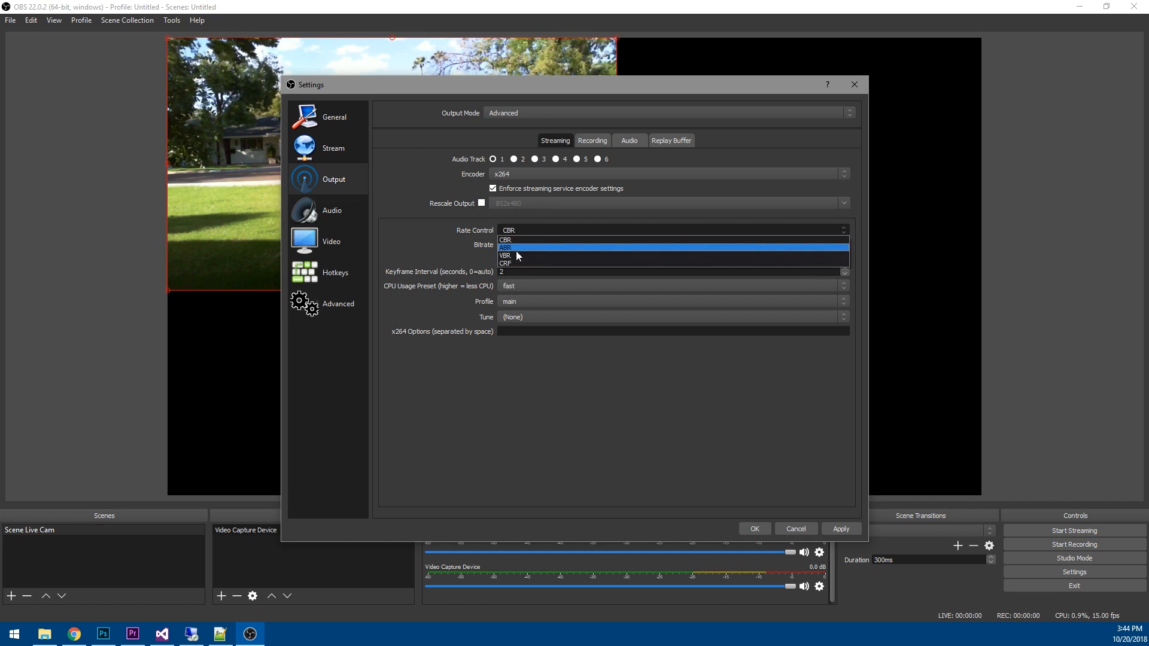
click(527, 231)
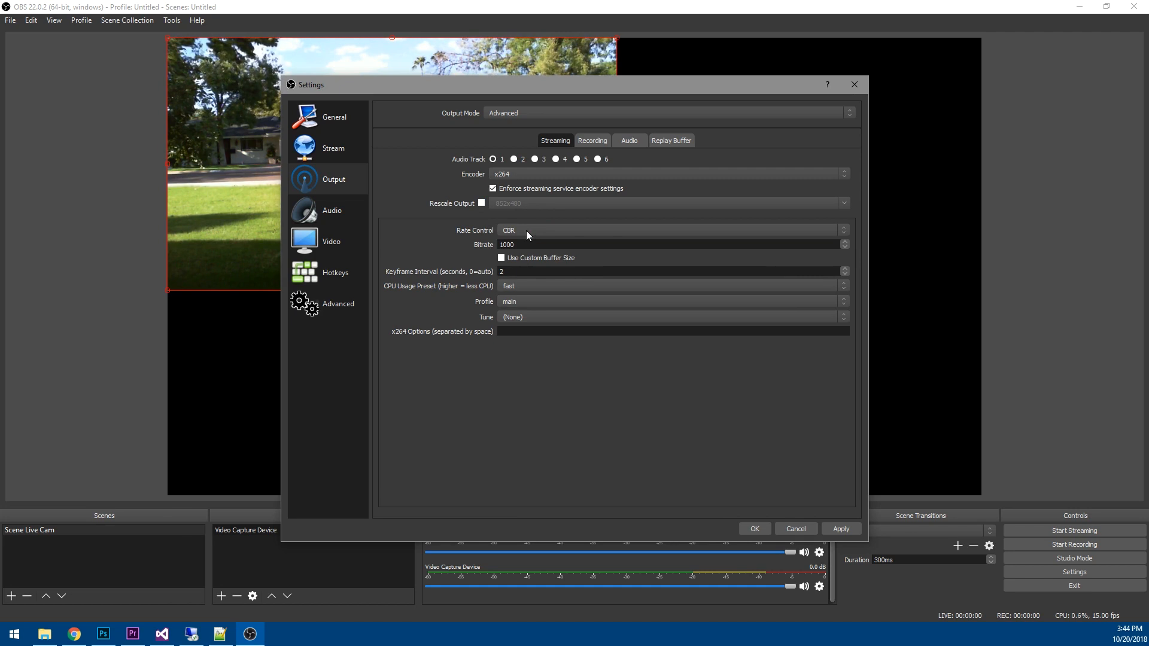
Try a streaming bitrate of 1200, and set it back to 1000.
drag(525, 246, 475, 245)
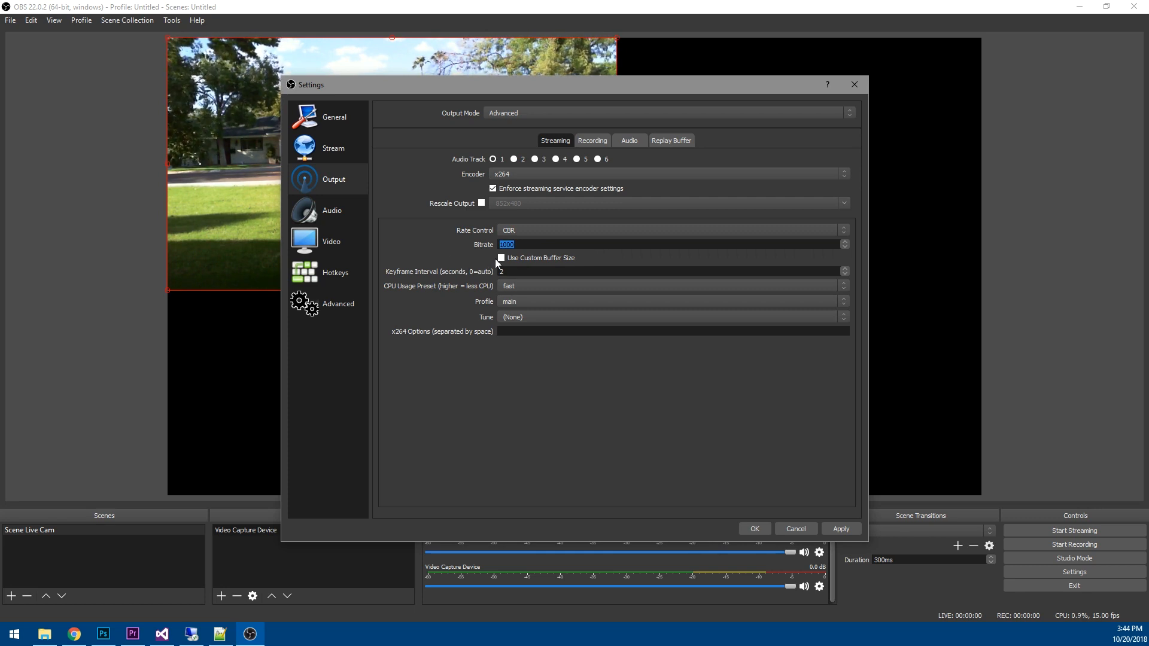
click(532, 244)
drag(527, 244, 474, 249)
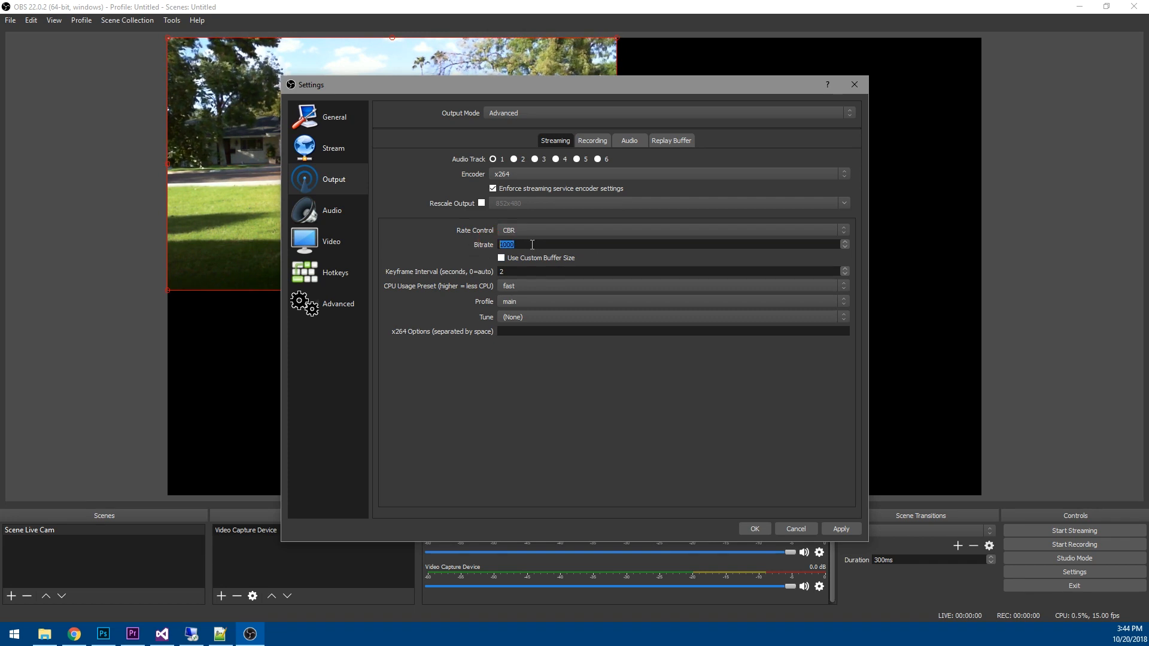
text(120)
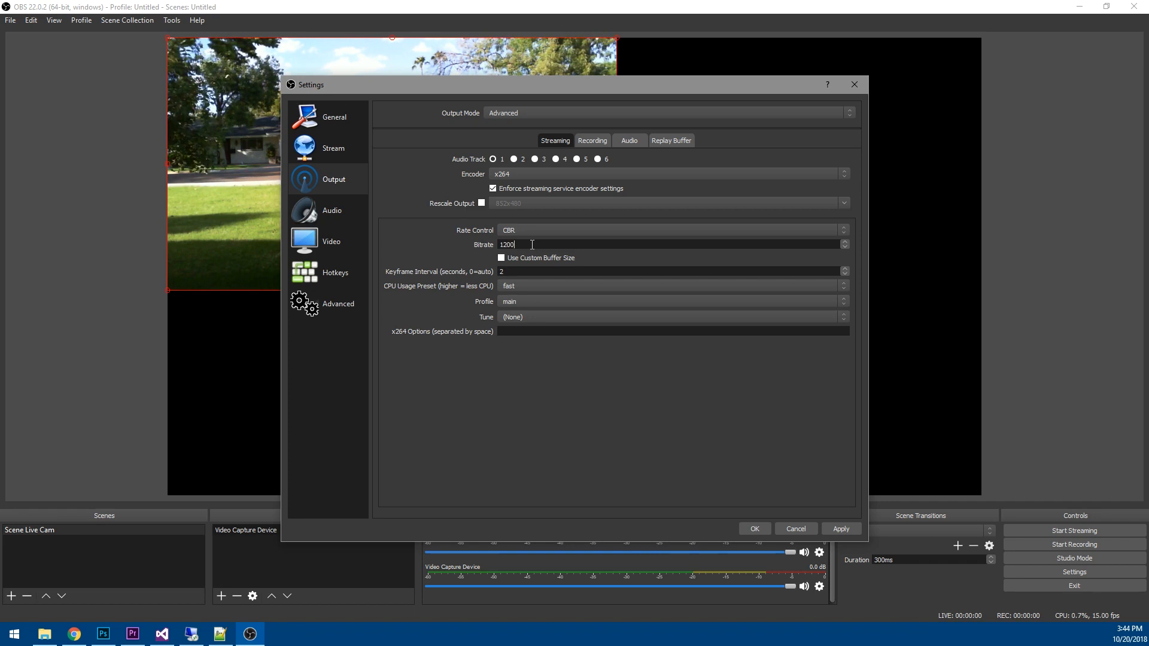
key(BackSpace)
key(BackSpace)
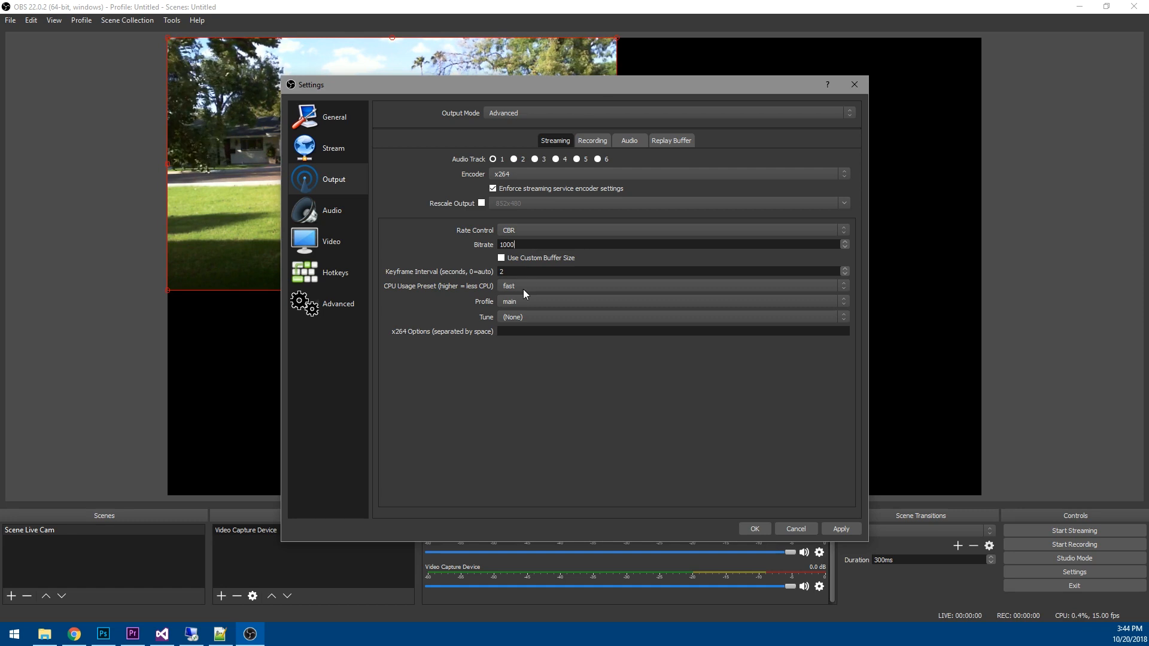
Check the keyframe interval and the available CPU usage presets, keeping 2 seconds and fast.
drag(522, 271, 462, 269)
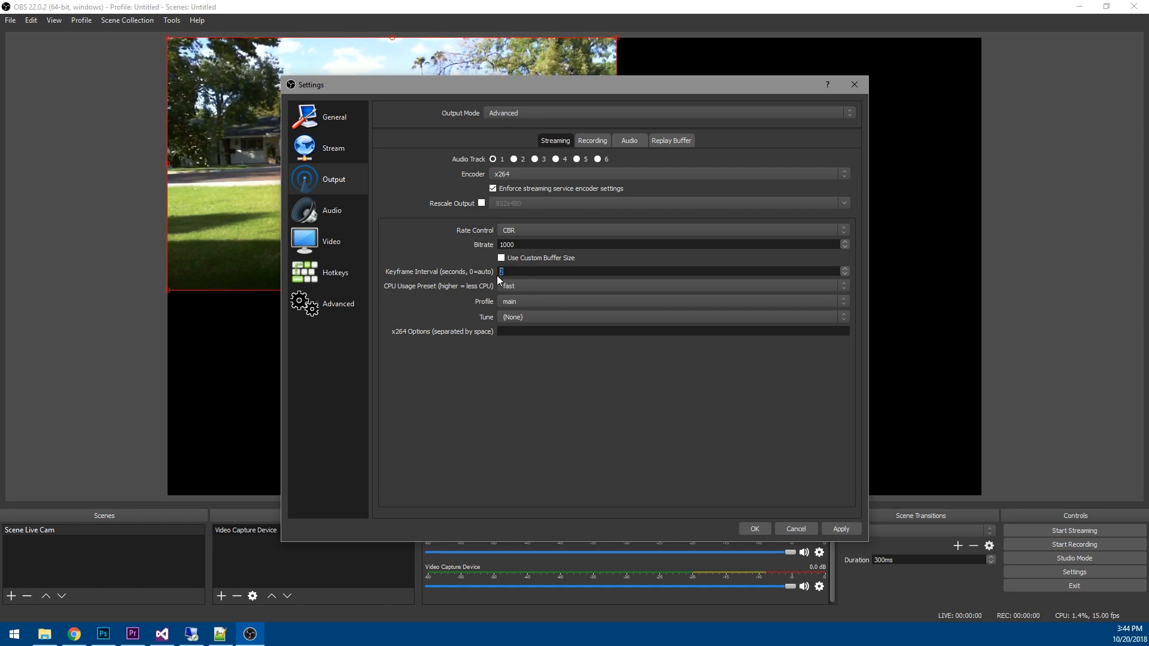
click(519, 269)
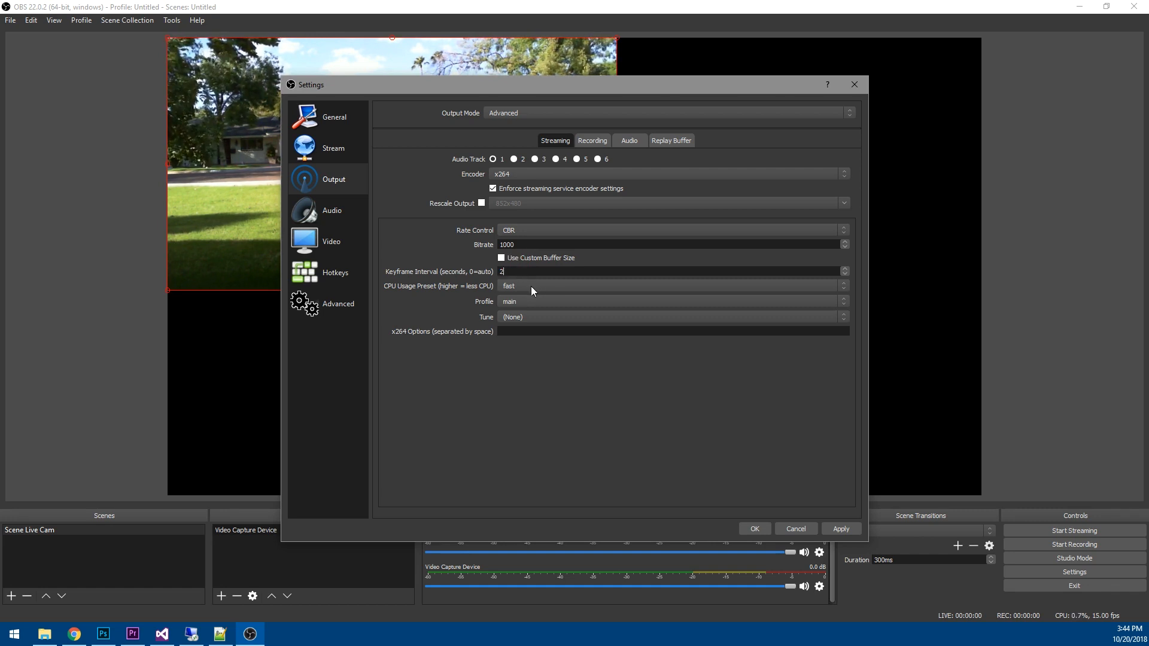
click(527, 286)
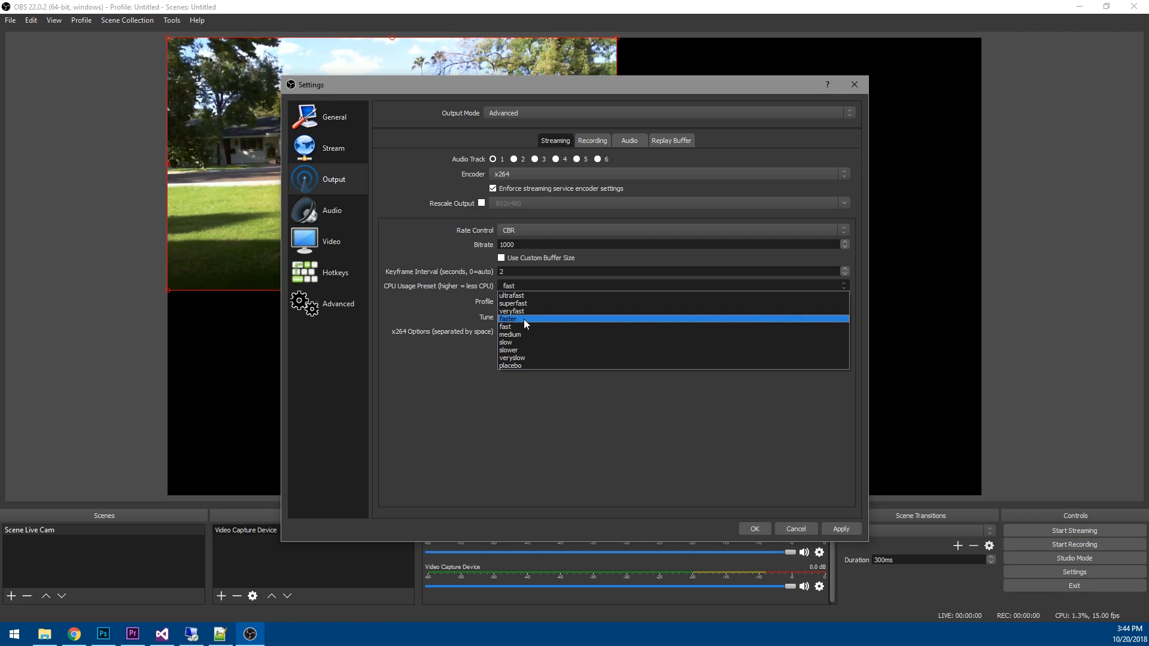
click(421, 298)
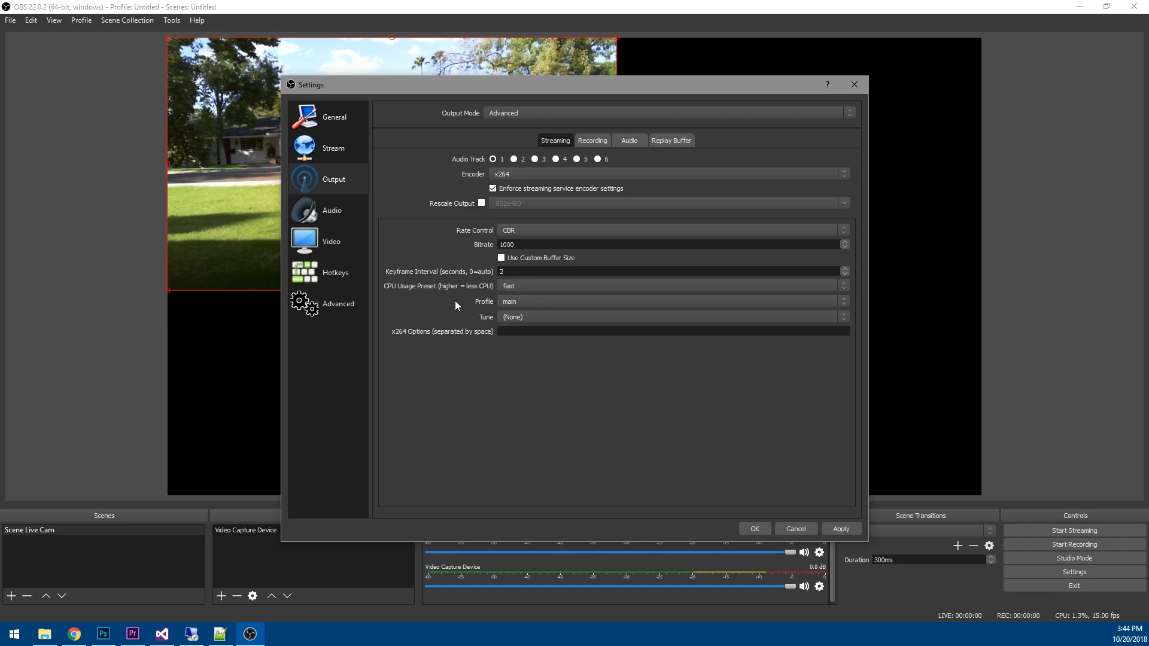
Choose the main encoder profile with tune set to (None), and apply the output settings.
click(522, 304)
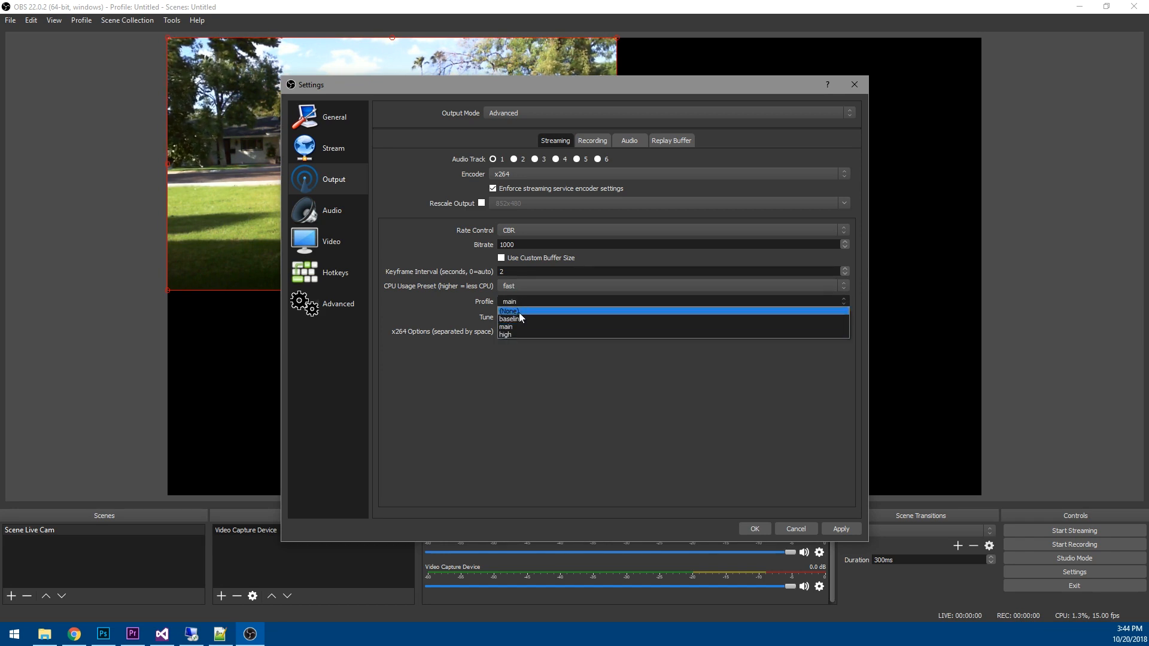
click(519, 327)
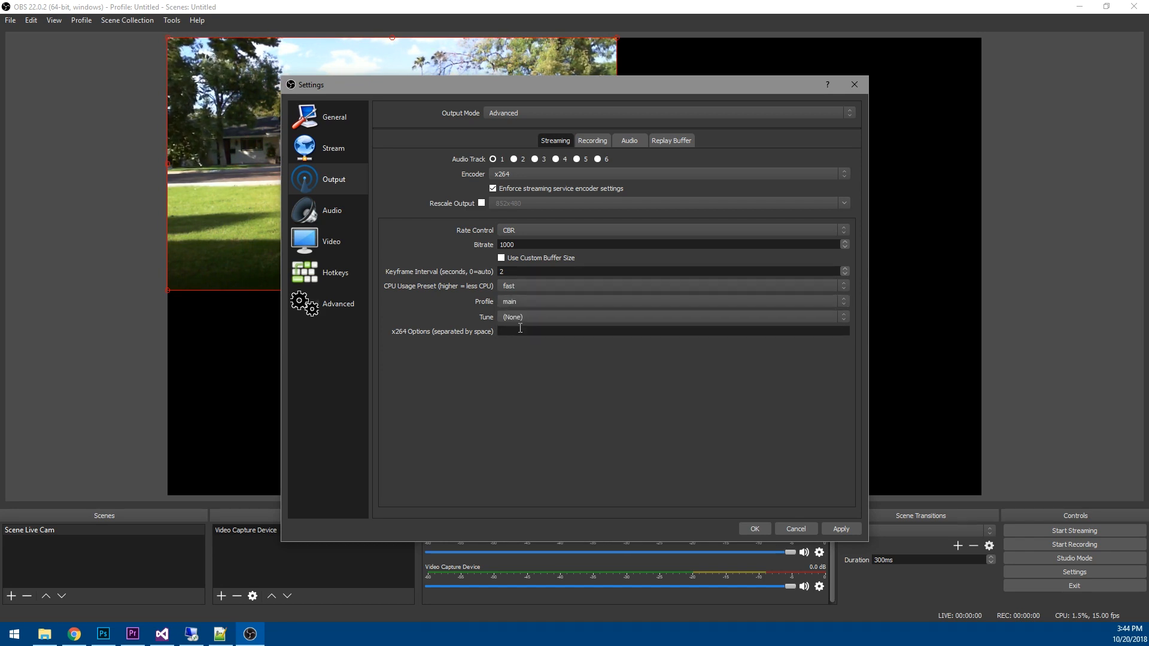
click(530, 318)
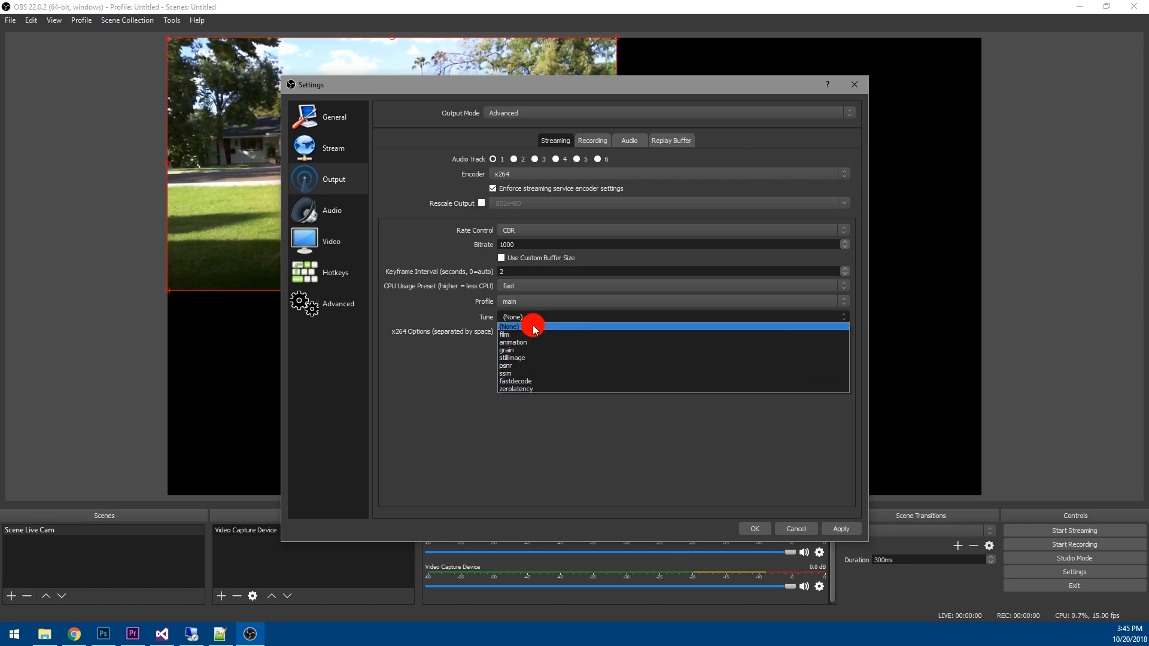
click(532, 326)
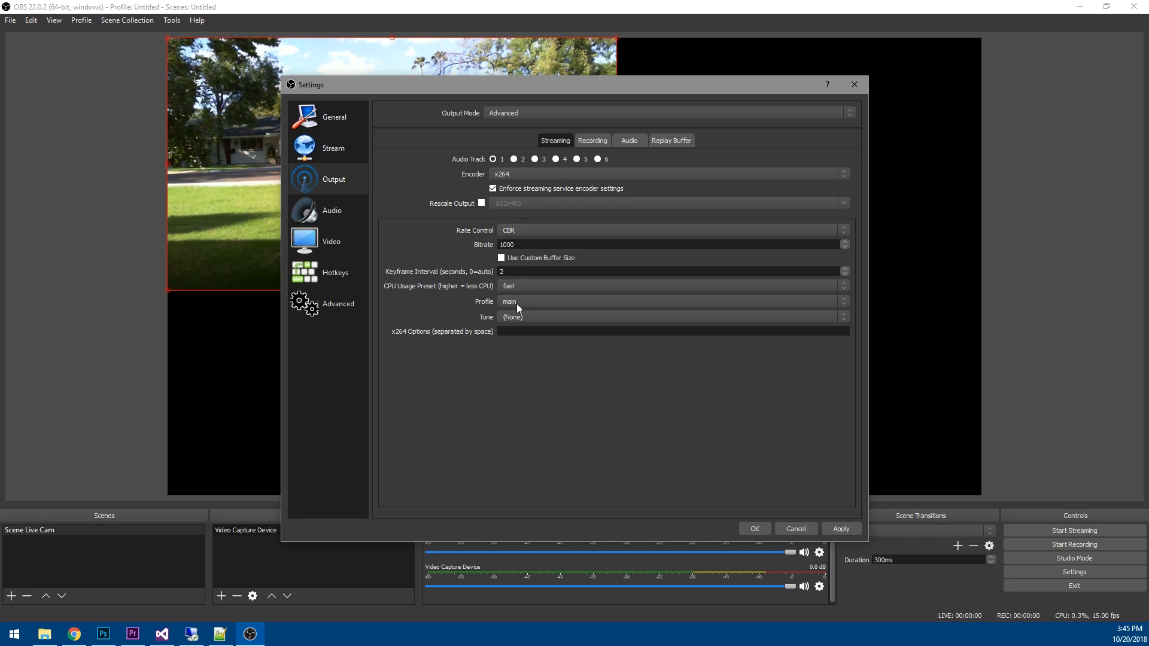
click(837, 530)
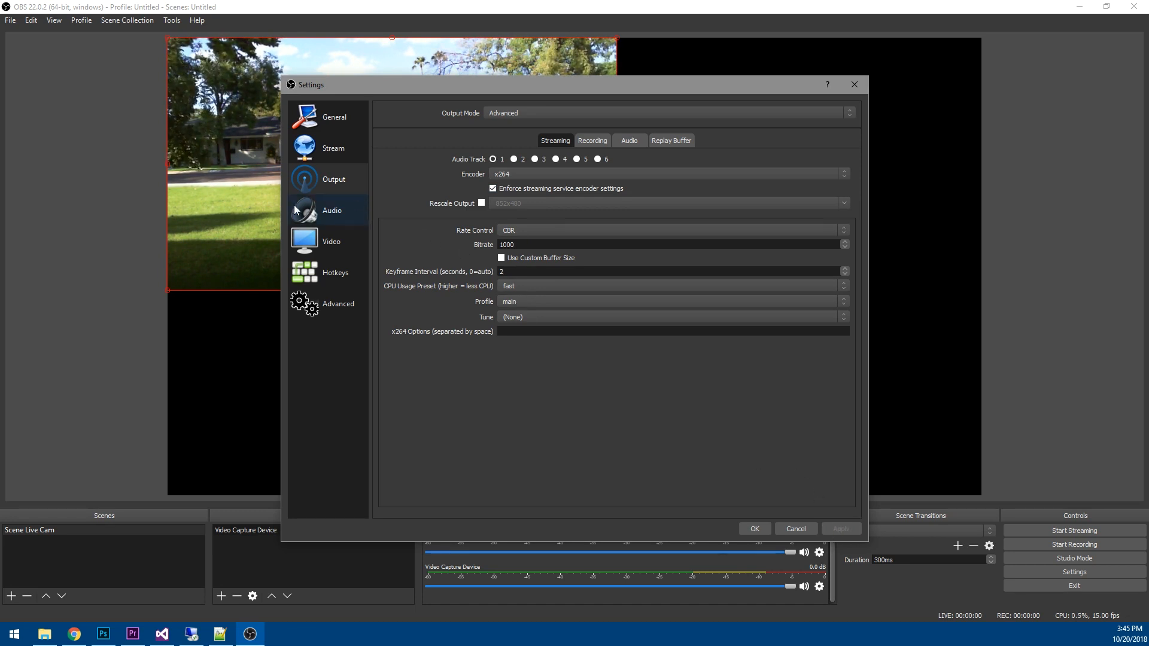
Use Speakers (Realtek High Definition Audio) for desktop audio and Desktop Microphone (Microsoft LifeCam HD-3000) as the mic/auxiliary device in the audio settings.
click(313, 208)
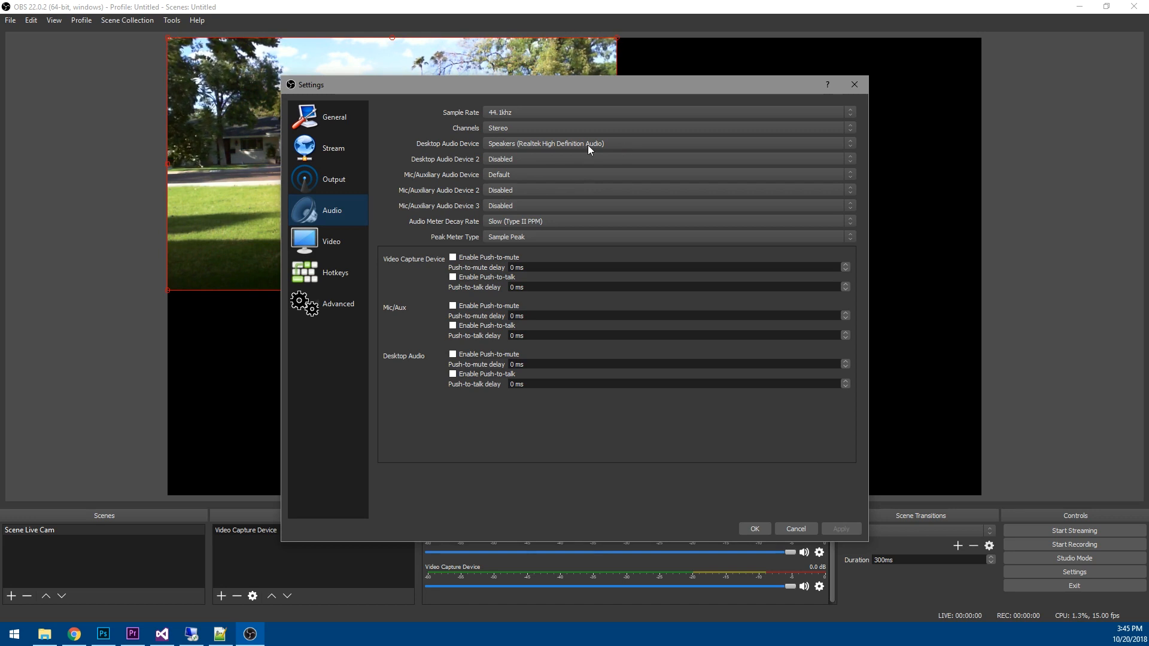
click(569, 145)
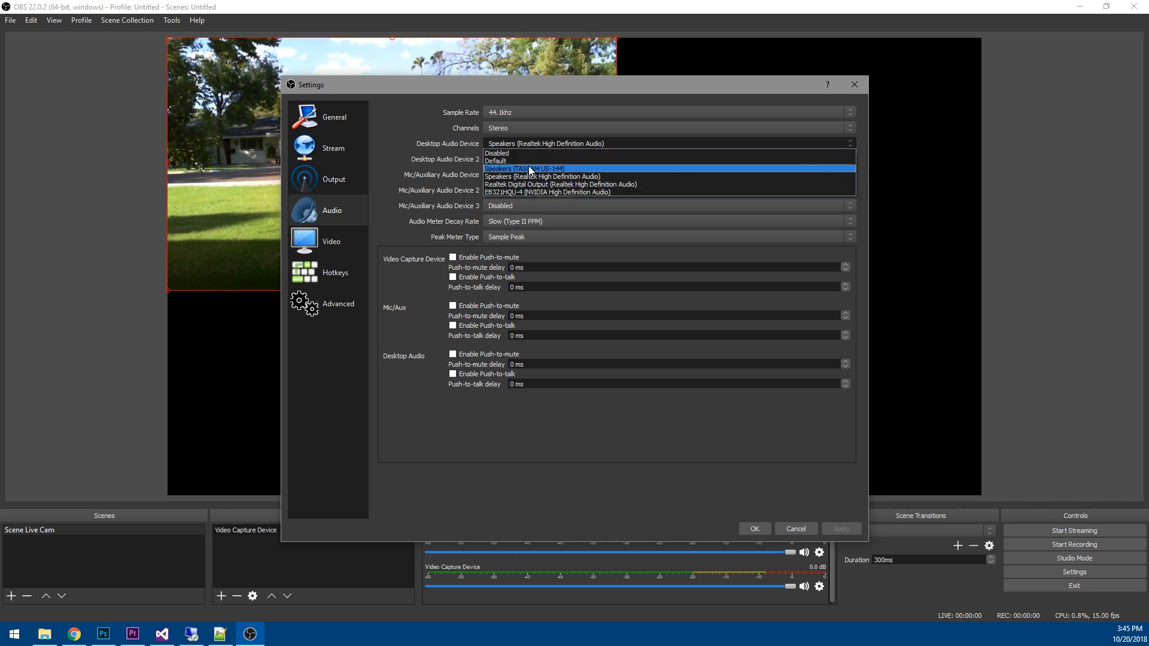
click(561, 177)
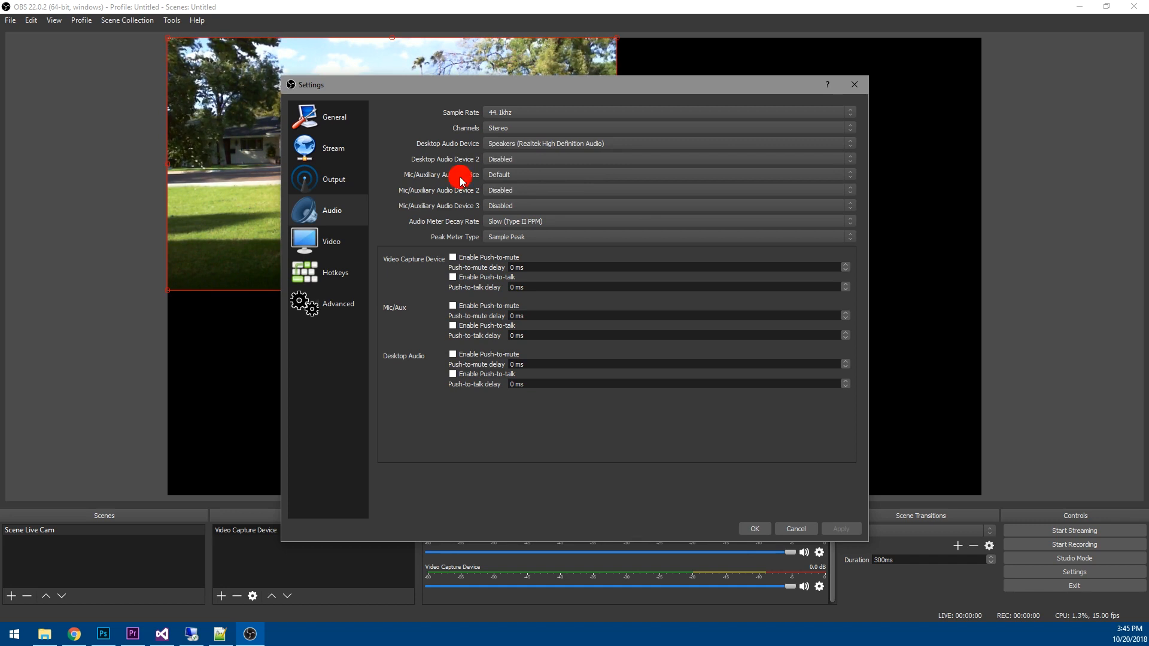
click(521, 174)
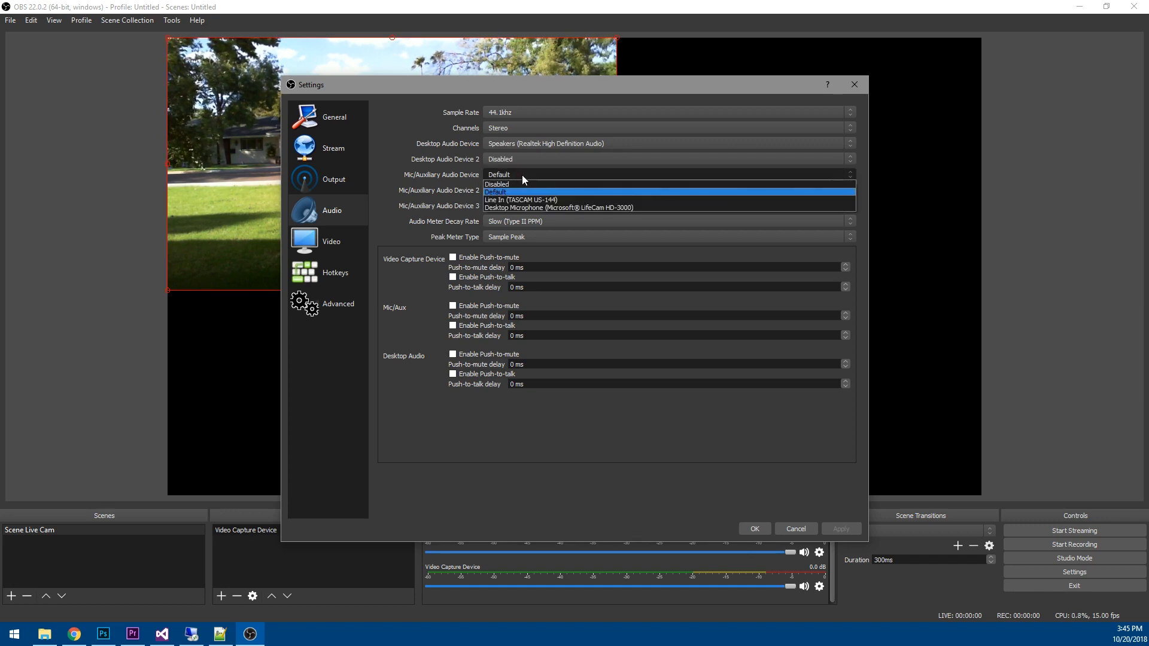
click(620, 209)
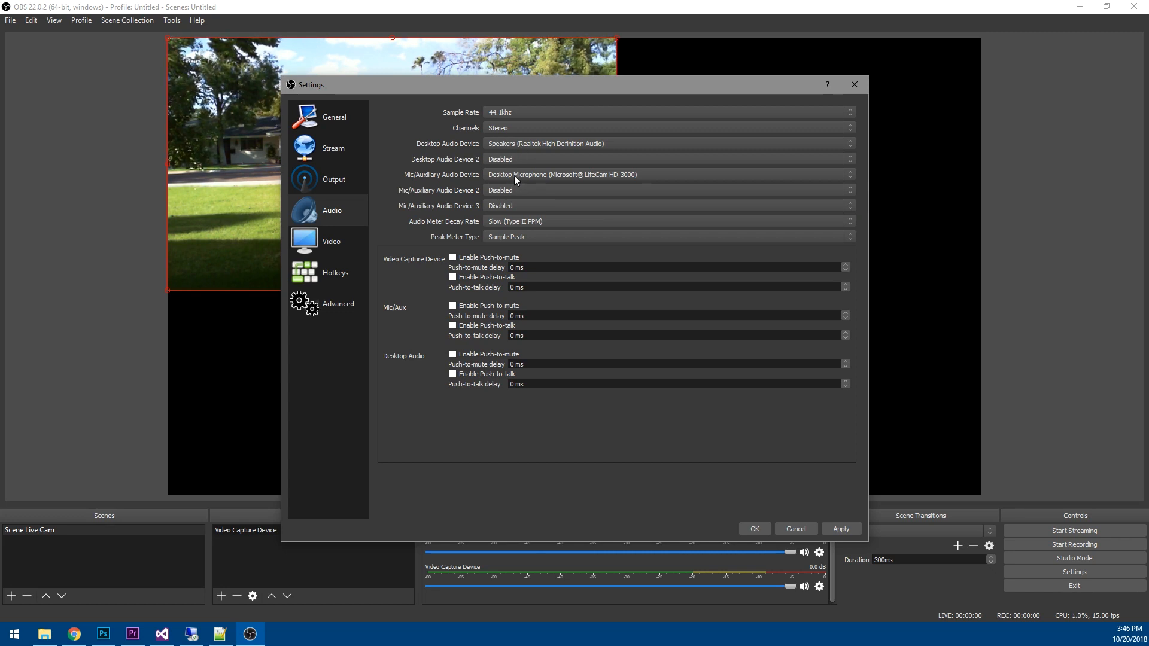
Set the base canvas resolution to 1280x720 and the output resolution to 852x480 in the video settings.
click(309, 240)
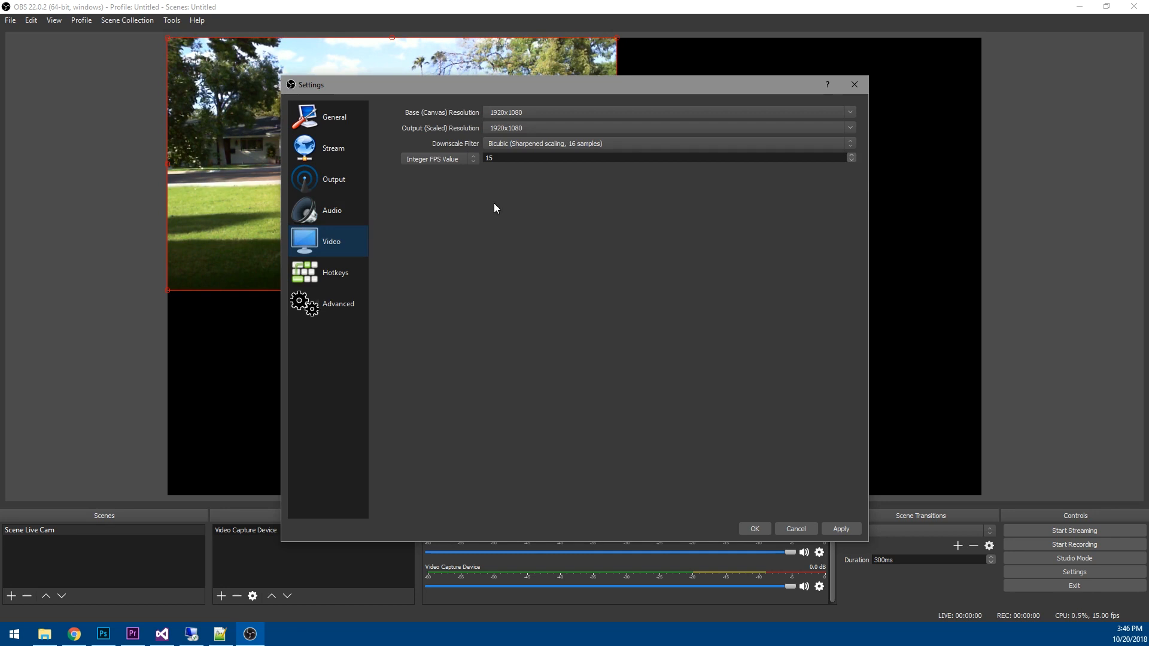
click(851, 113)
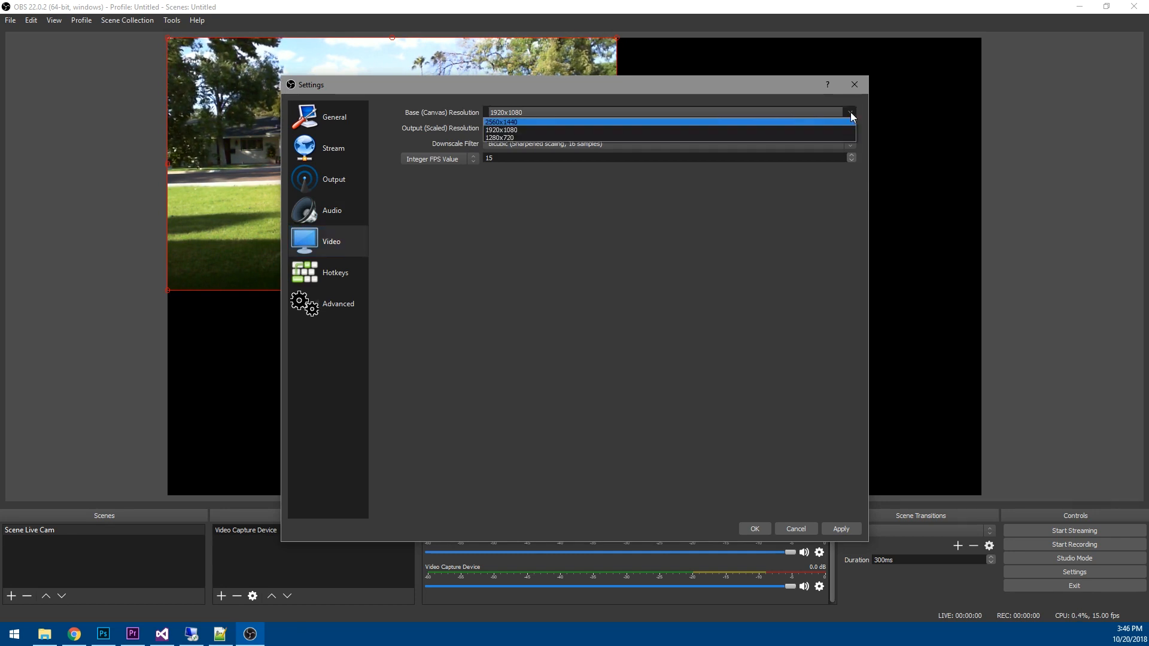
click(505, 139)
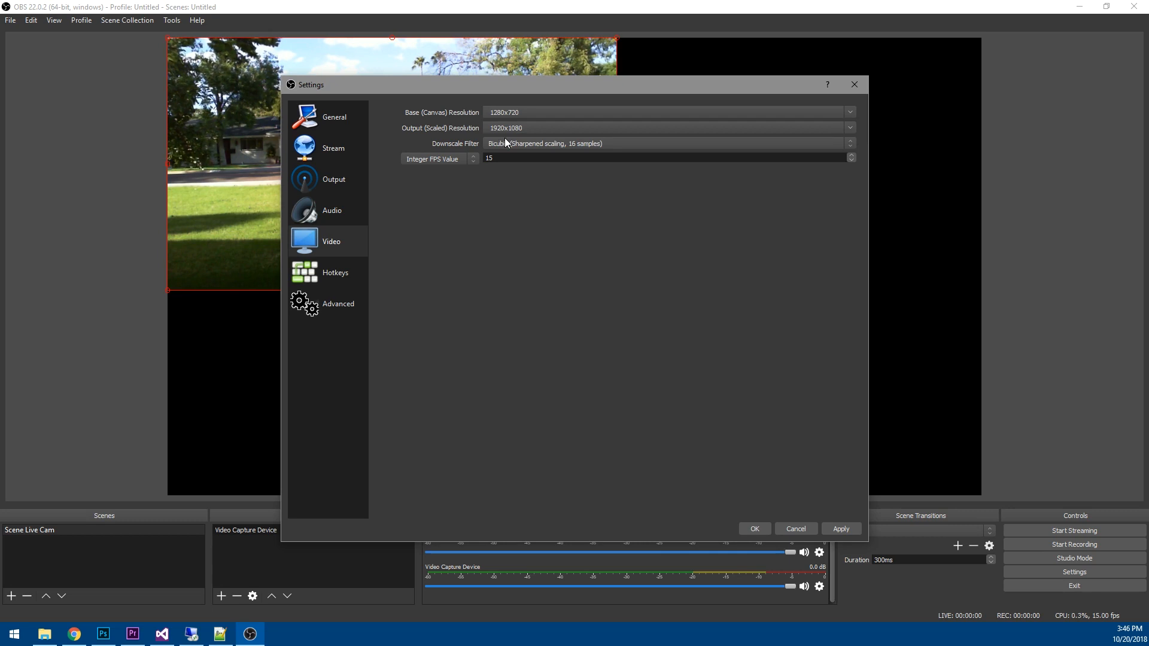
click(849, 128)
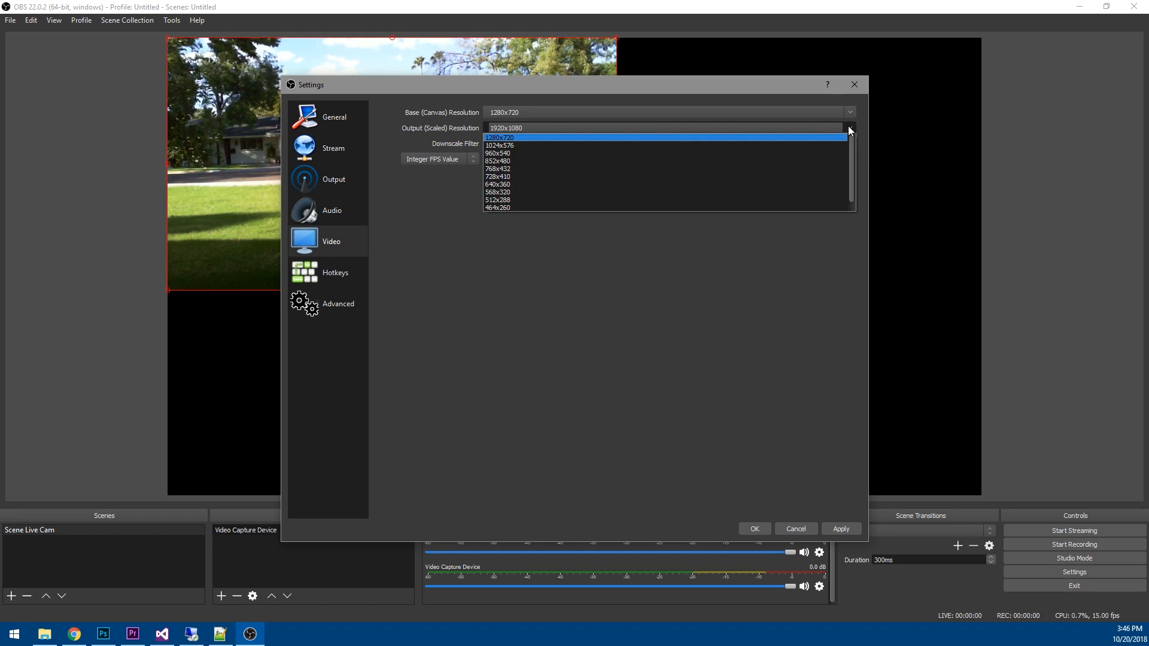
click(512, 161)
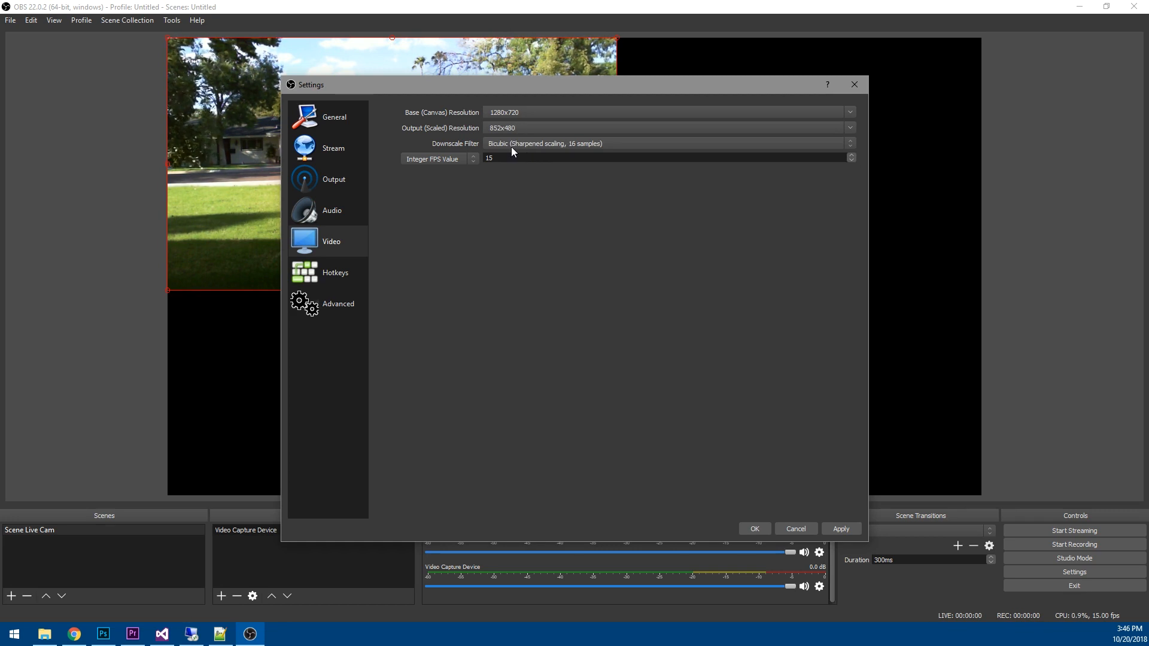
Keep the Bicubic downscale filter and an integer FPS value of 15, then apply and close the settings.
click(551, 146)
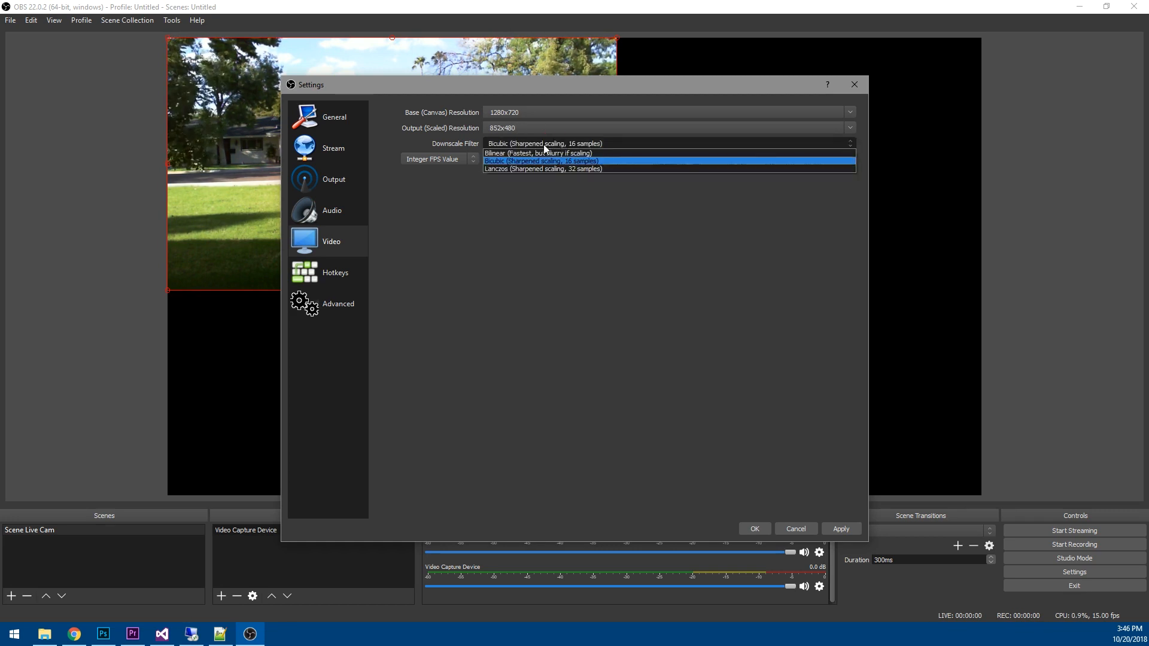
click(501, 162)
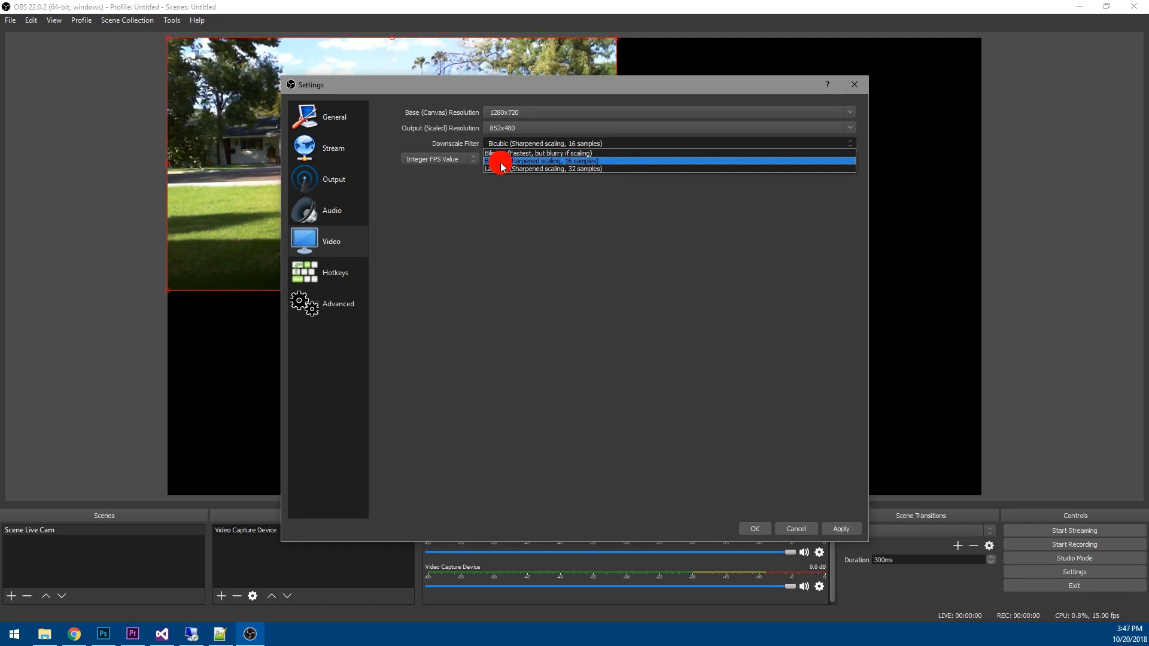
click(449, 160)
click(441, 175)
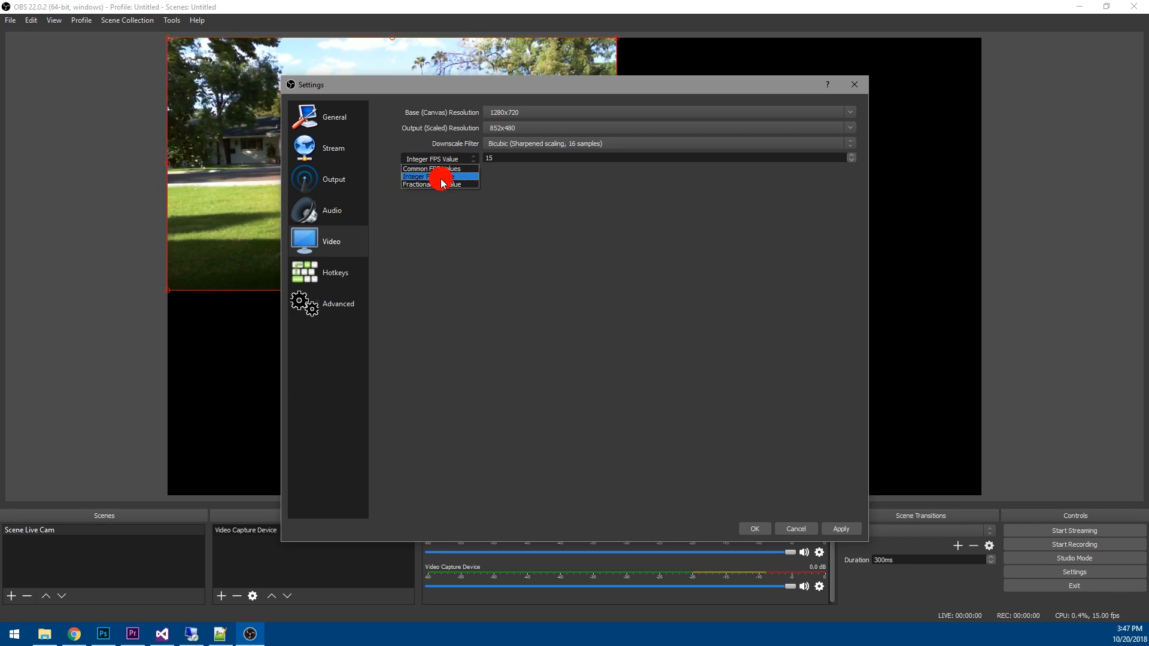
double_click(509, 159)
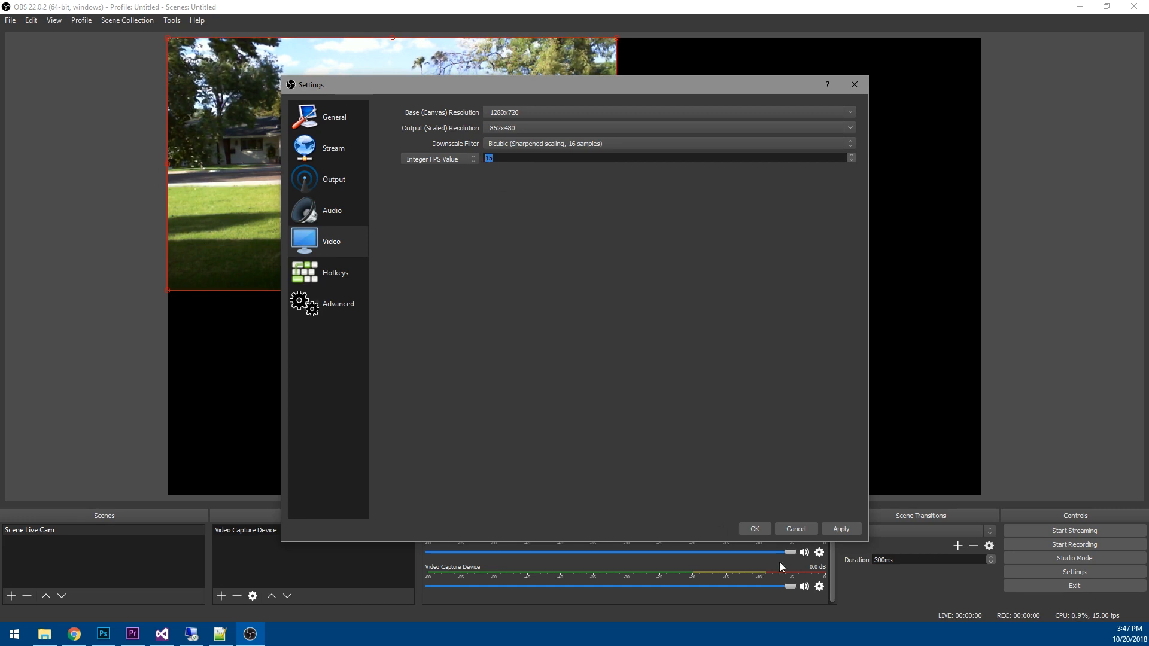
click(841, 530)
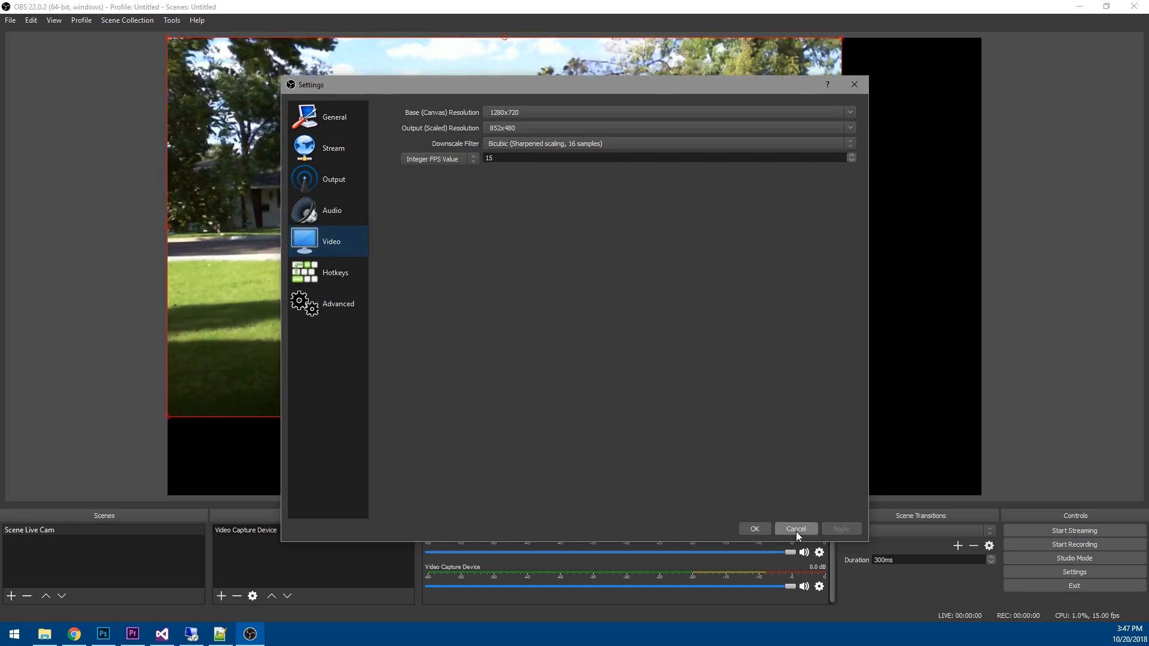
click(763, 531)
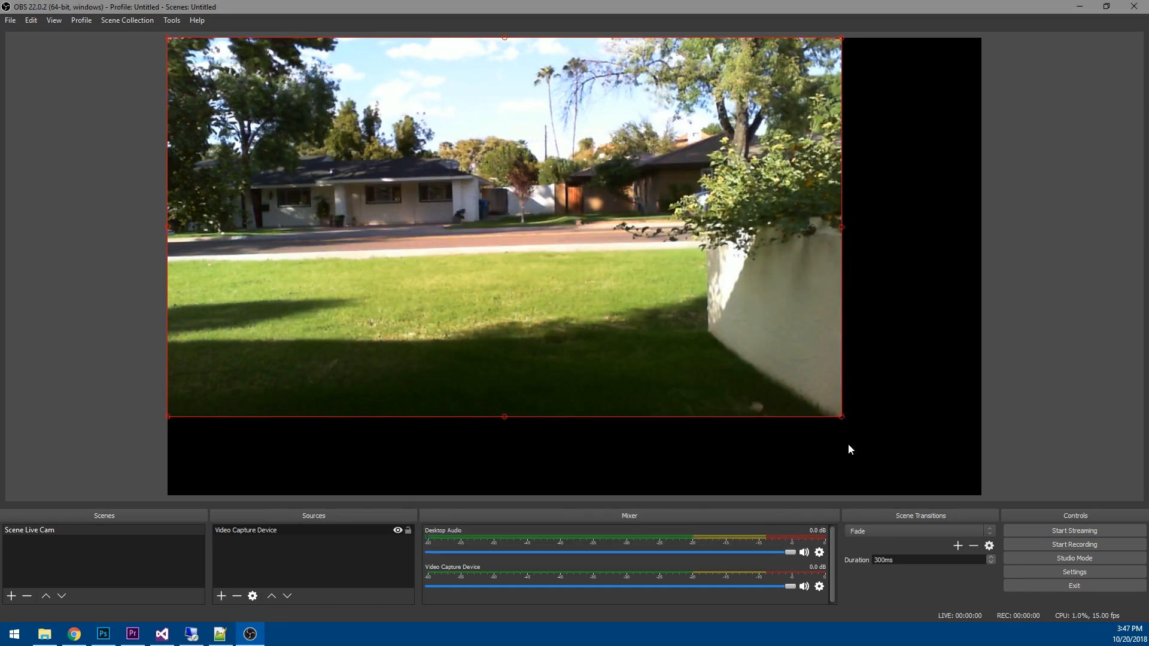
Enlarge the webcam source in the preview so it fills the whole canvas.
drag(841, 417, 982, 479)
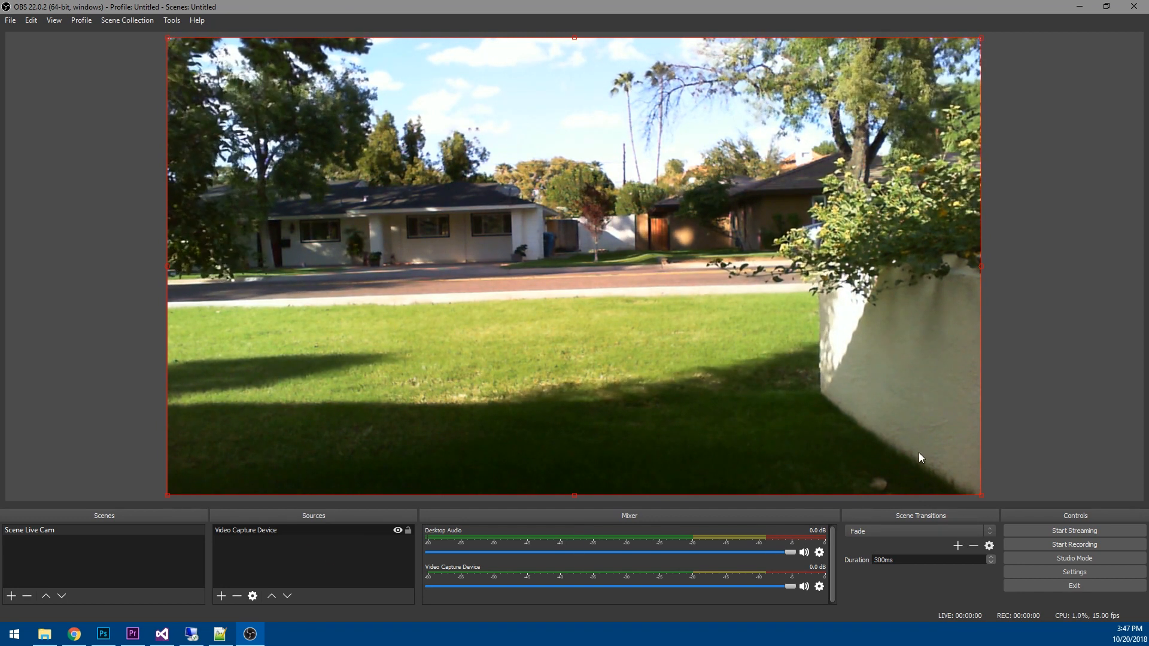
Add a new image source named Watermark to the Scene Live Cam scene.
click(221, 597)
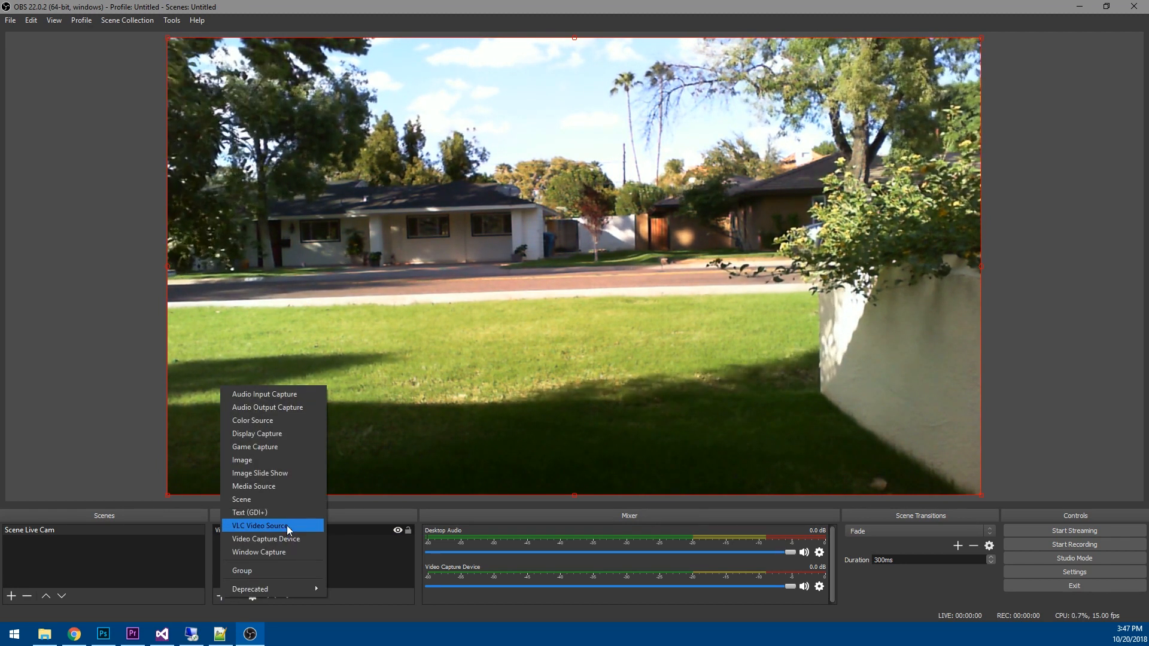
click(296, 461)
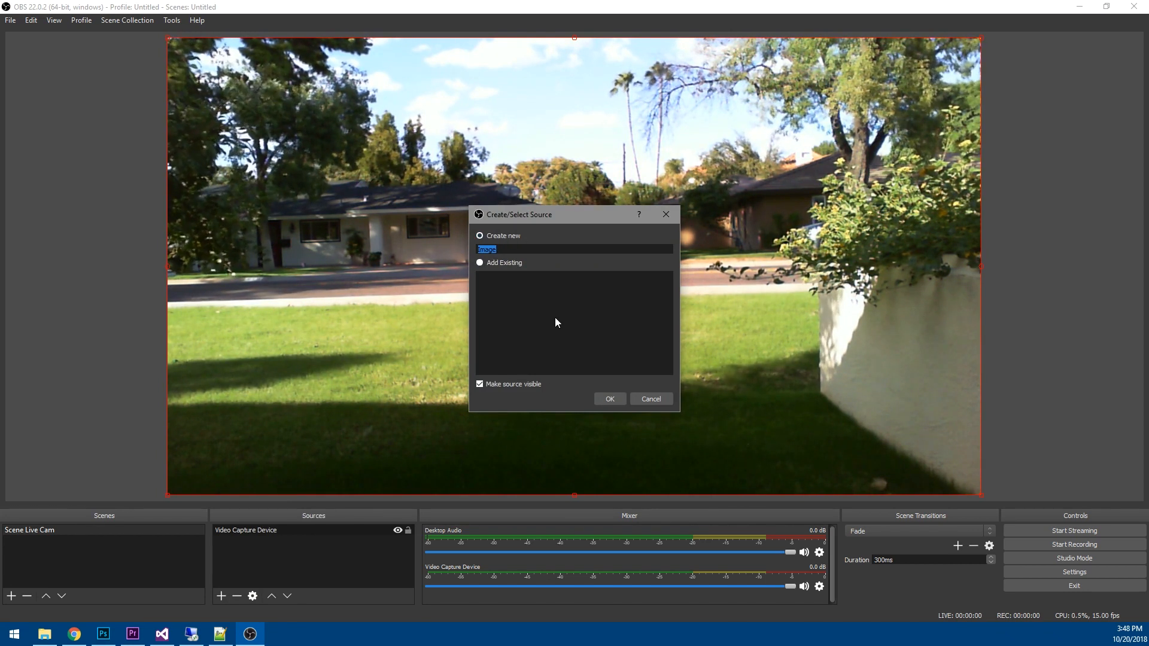
text(Watermark)
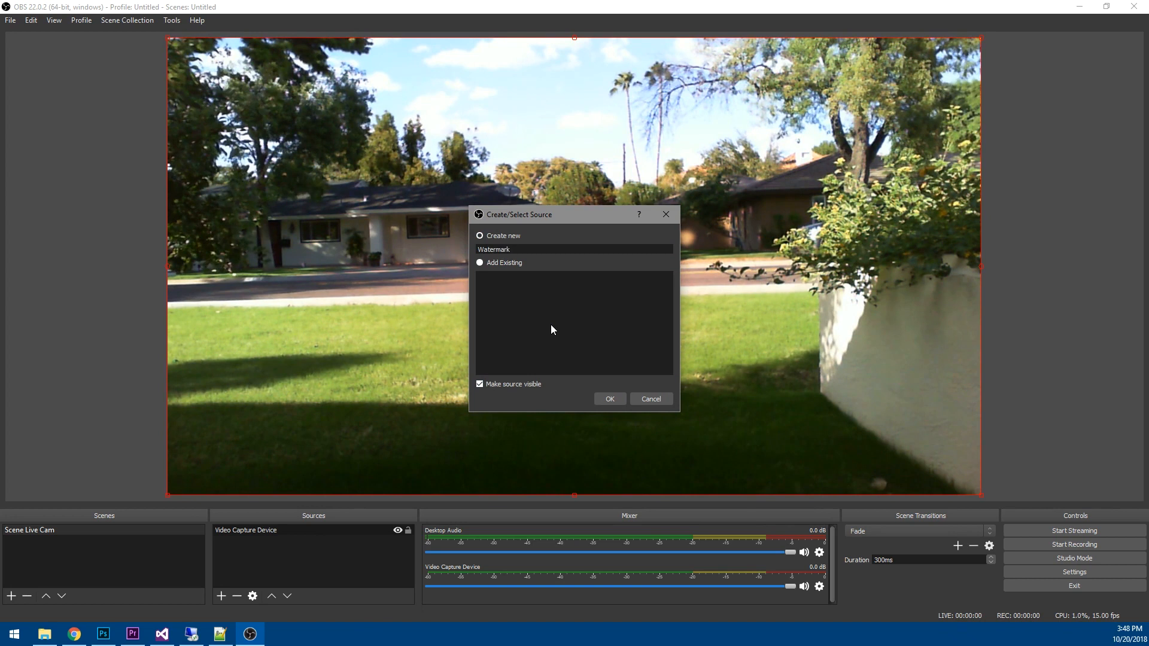
key(Return)
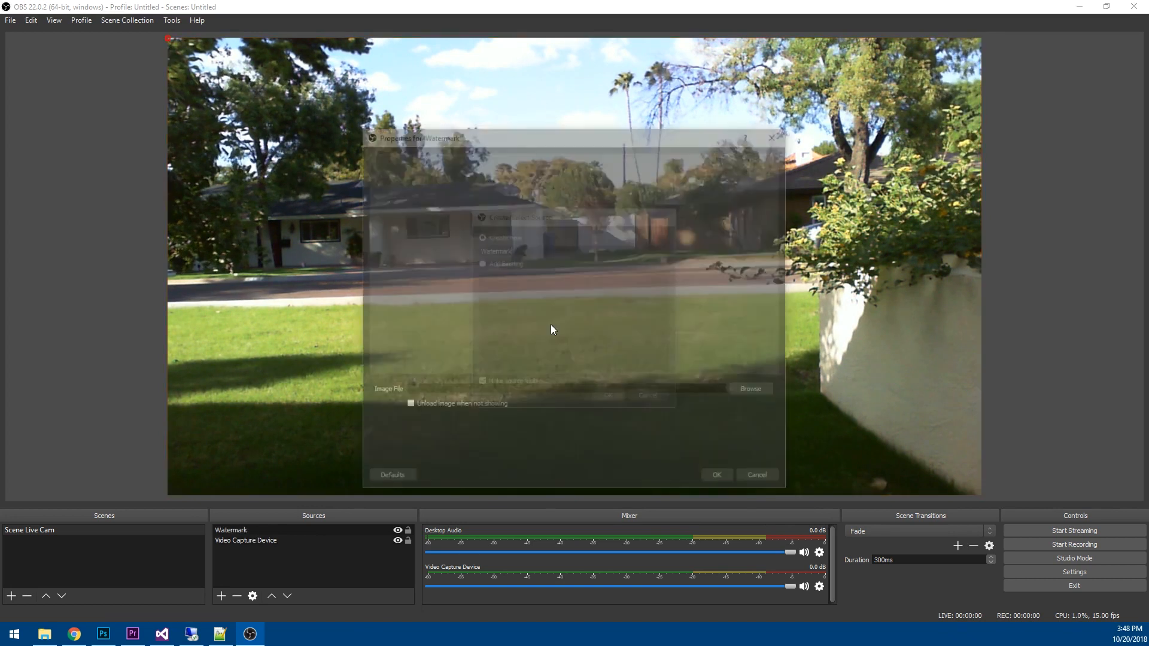
Load logo_watermark.png from E:/SexyYoga/Logos as the Watermark source's image file and accept its properties.
click(753, 392)
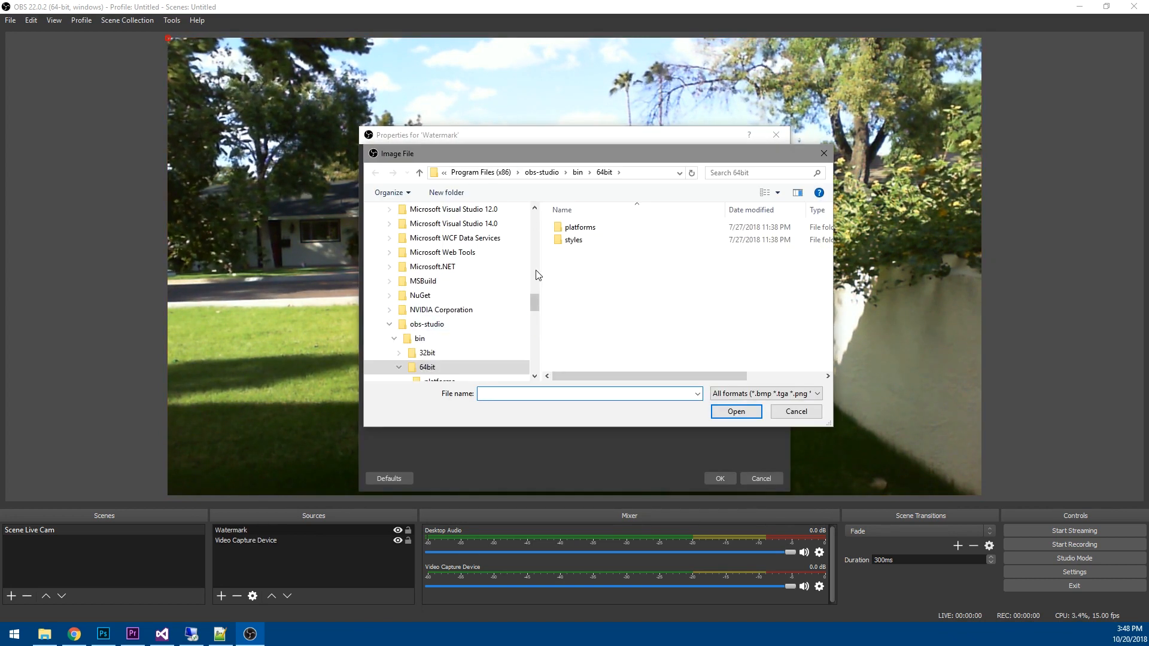
drag(534, 298, 534, 352)
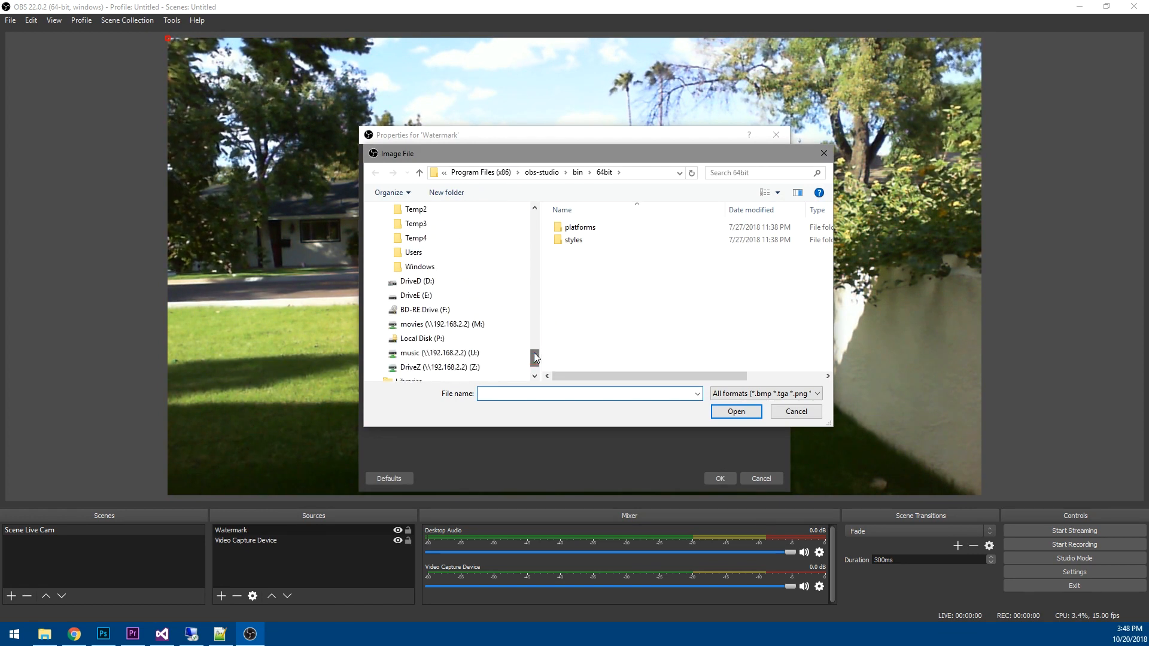
click(409, 296)
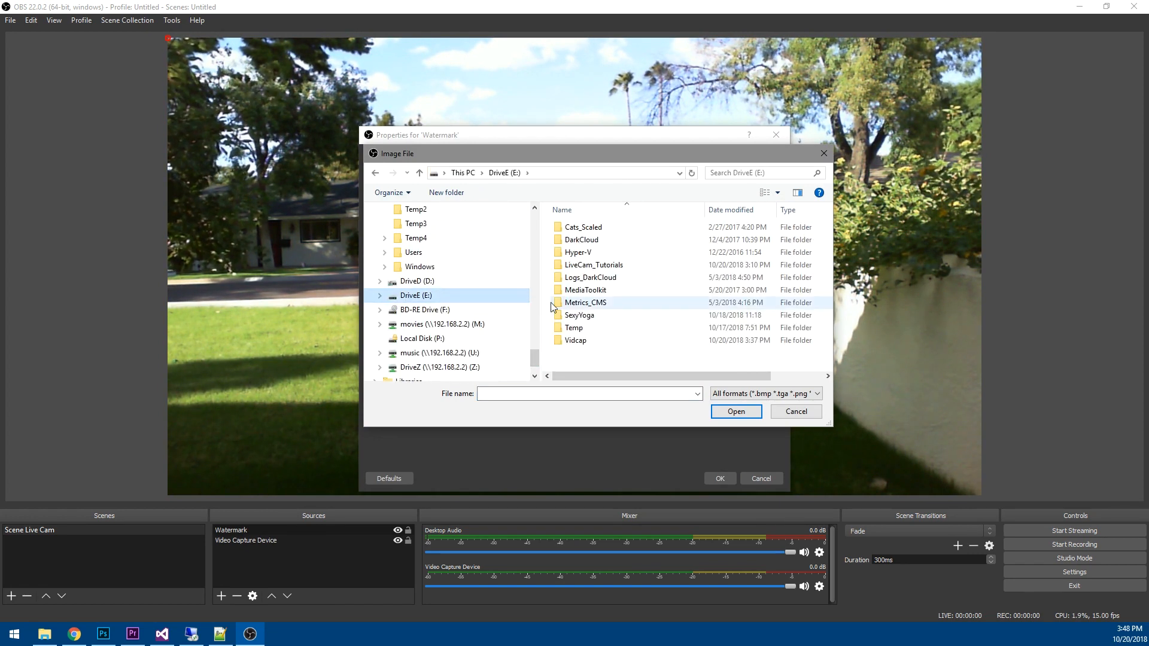
double_click(580, 314)
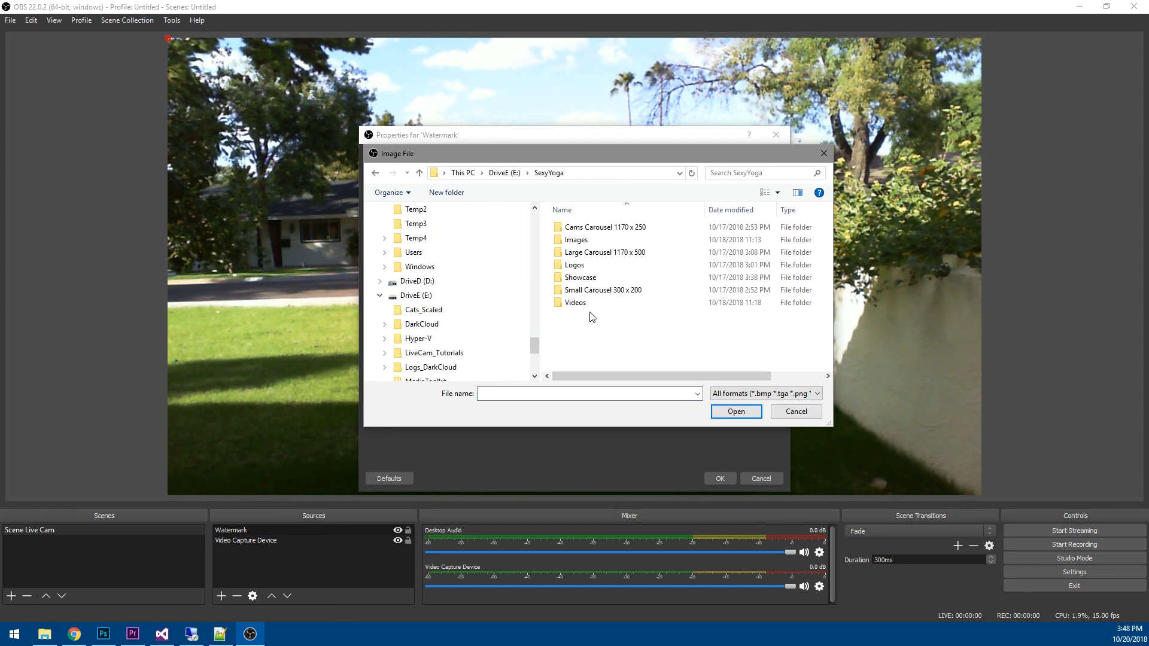
double_click(574, 264)
click(642, 254)
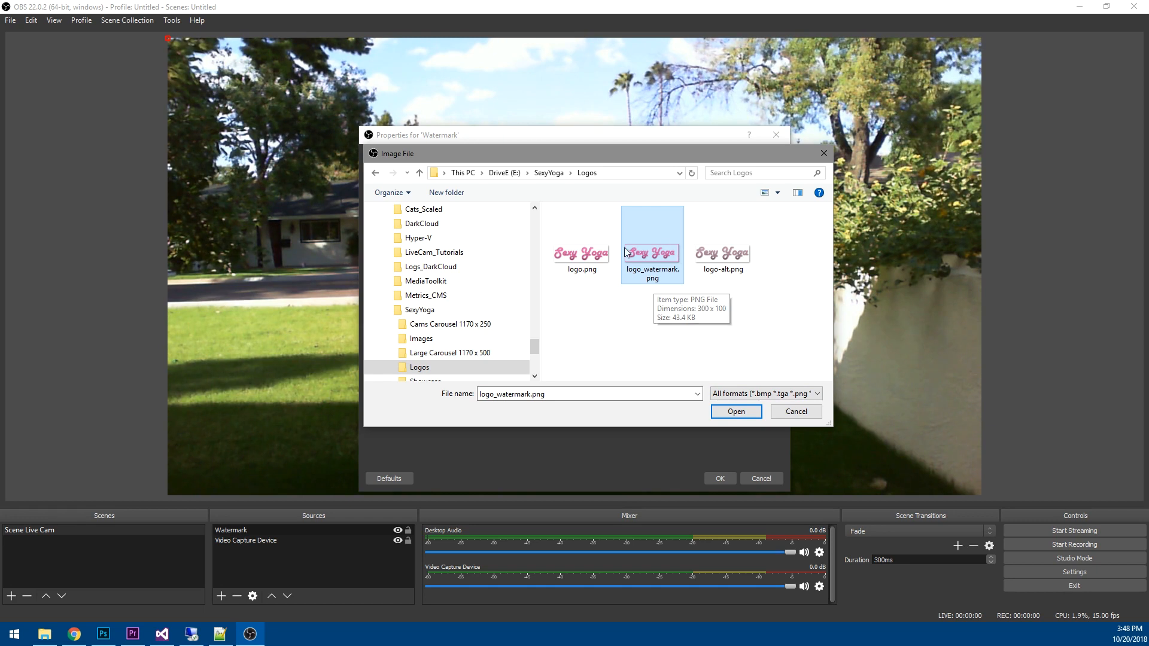
click(733, 410)
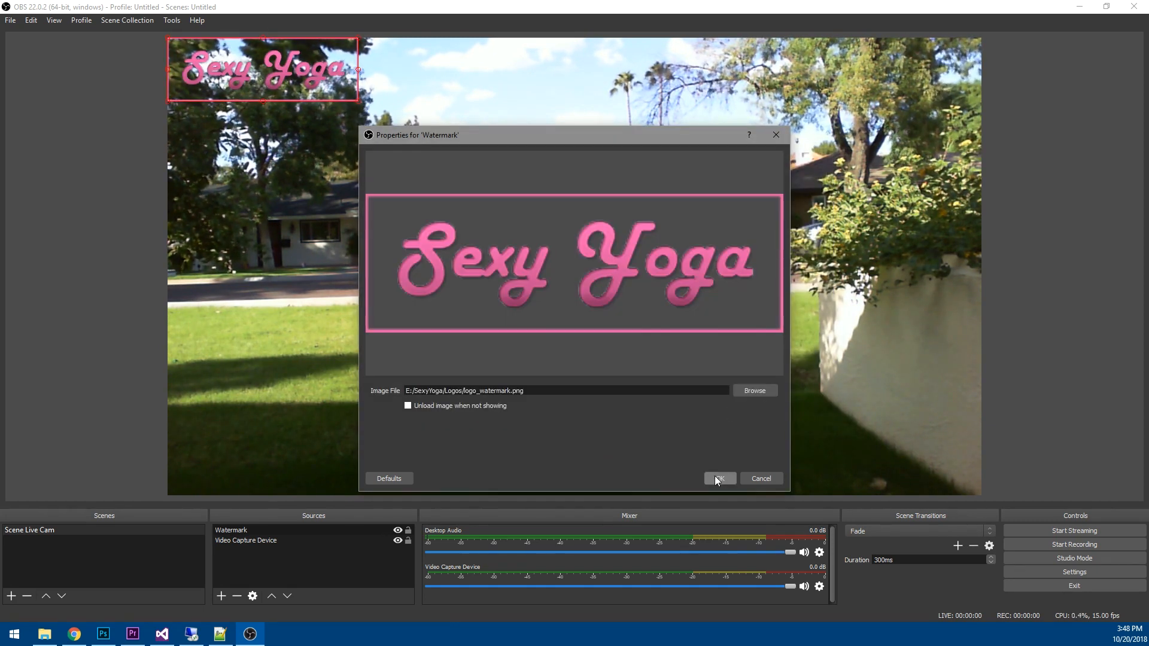
click(717, 479)
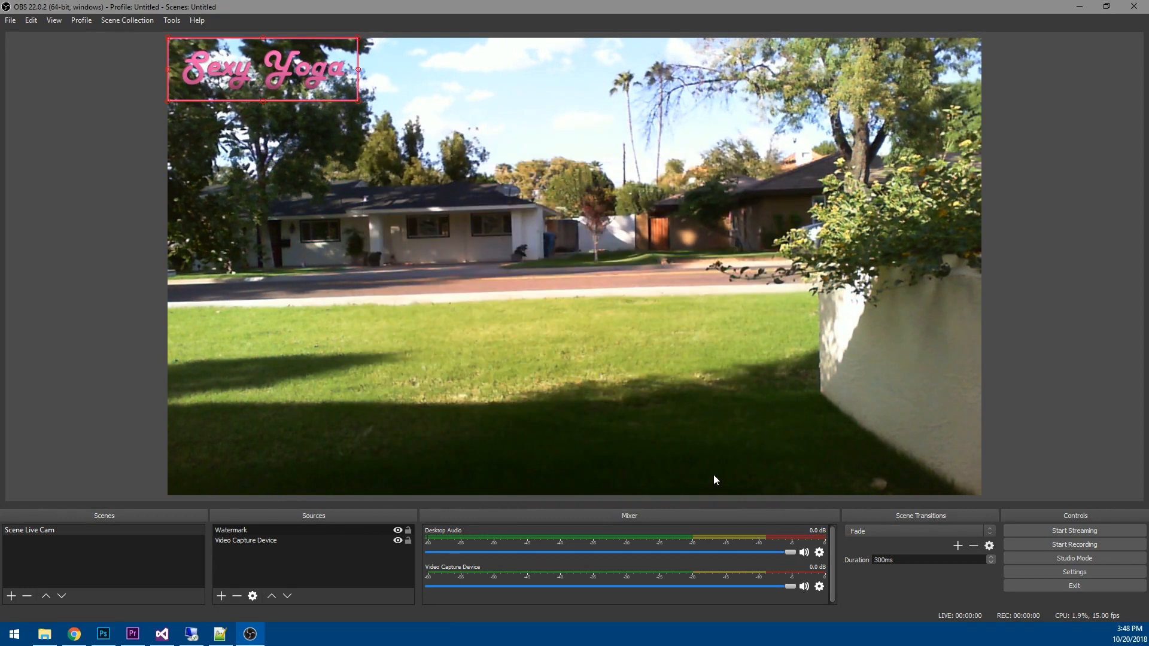
Move the watermark to the lower-right corner of the canvas and shrink it to about two thirds of its size.
drag(252, 71, 853, 452)
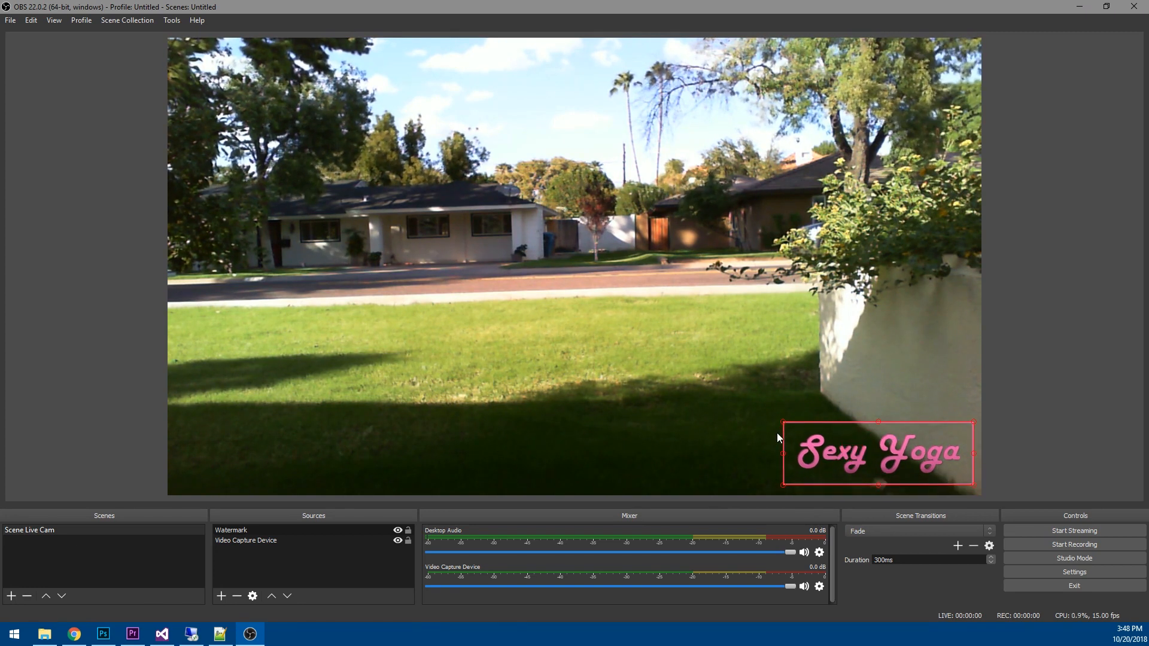
drag(785, 422, 860, 448)
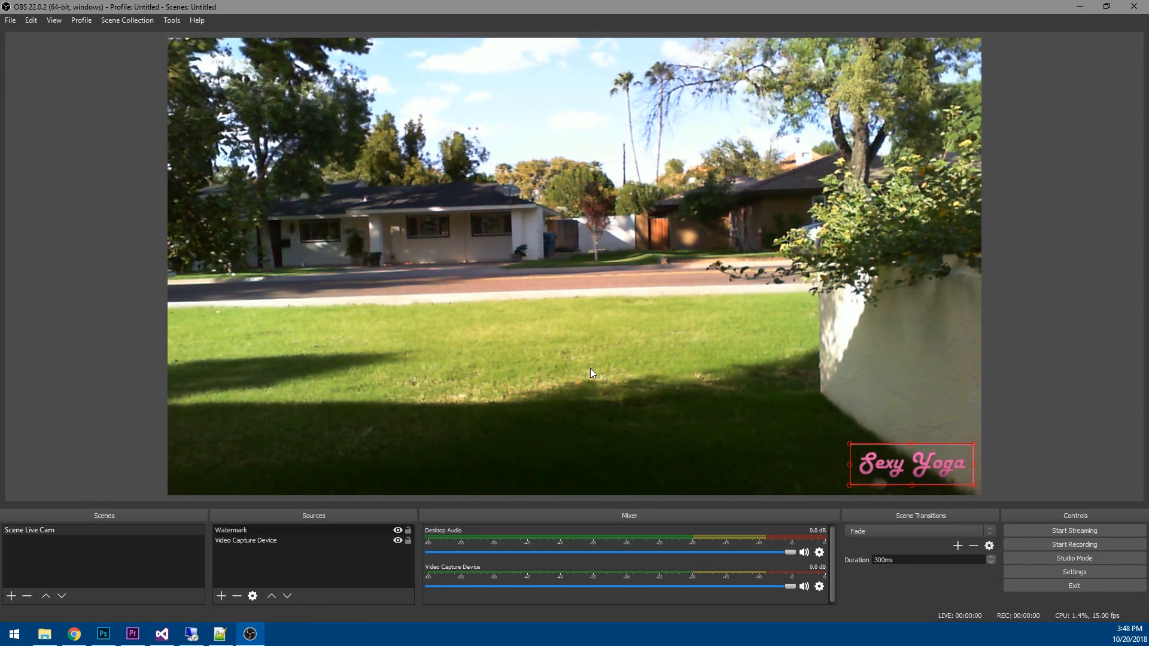
Try the watermark in the lower-left corner of the canvas and return it to the lower-right corner.
click(219, 598)
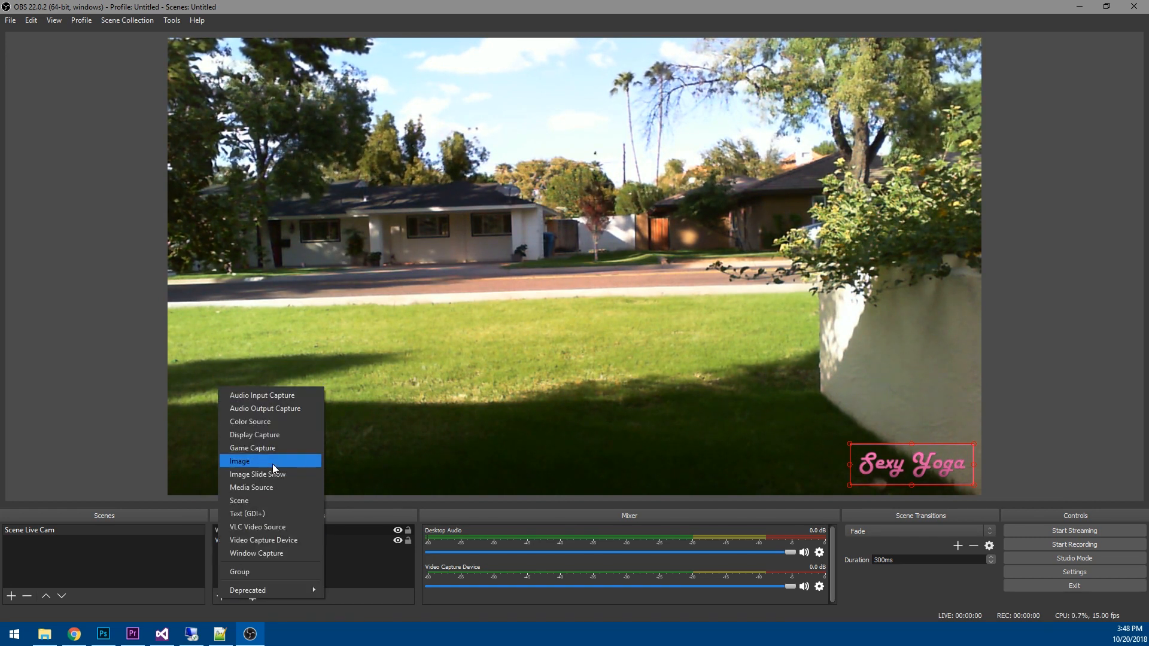
click(1018, 312)
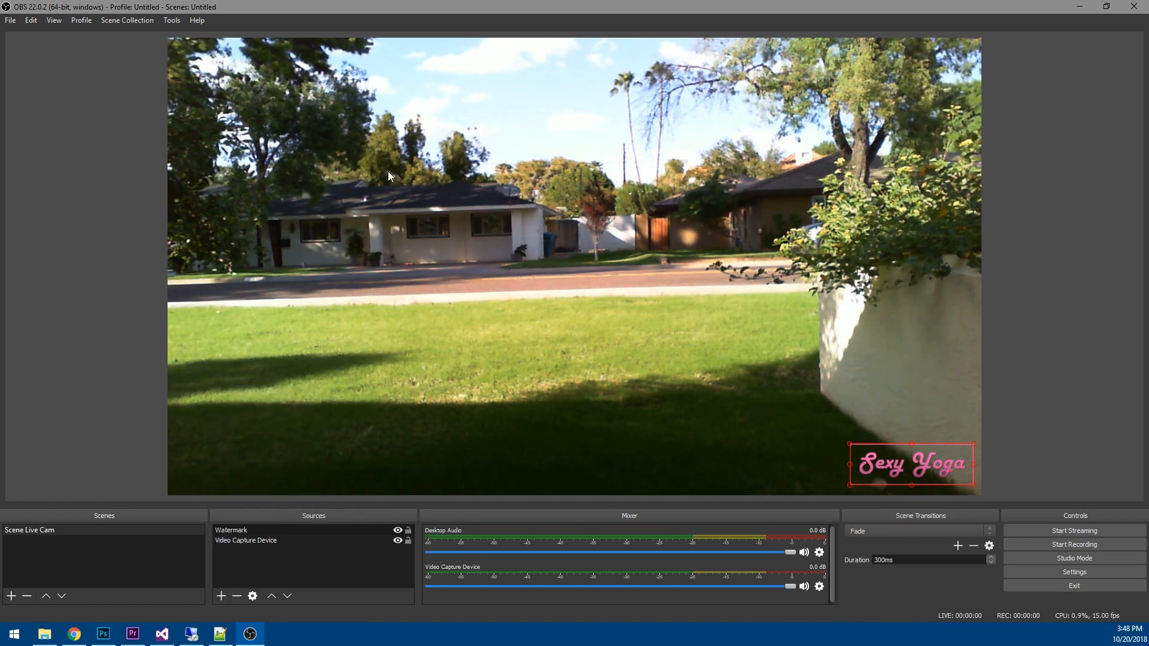
drag(934, 458, 341, 461)
drag(248, 465, 924, 462)
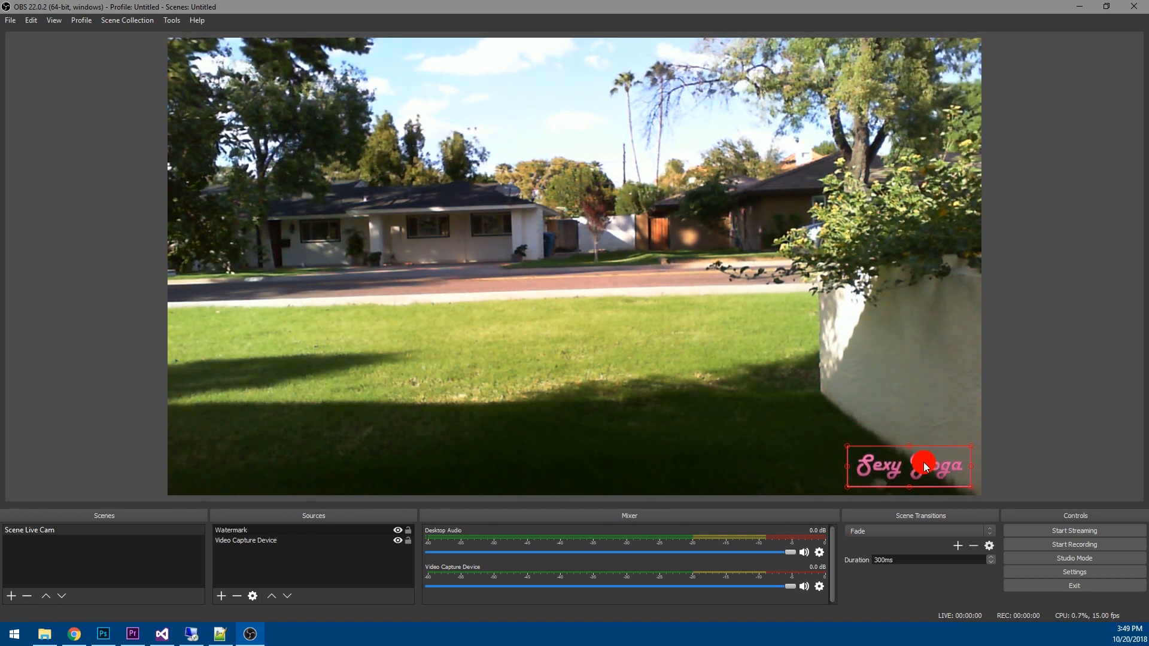
click(848, 446)
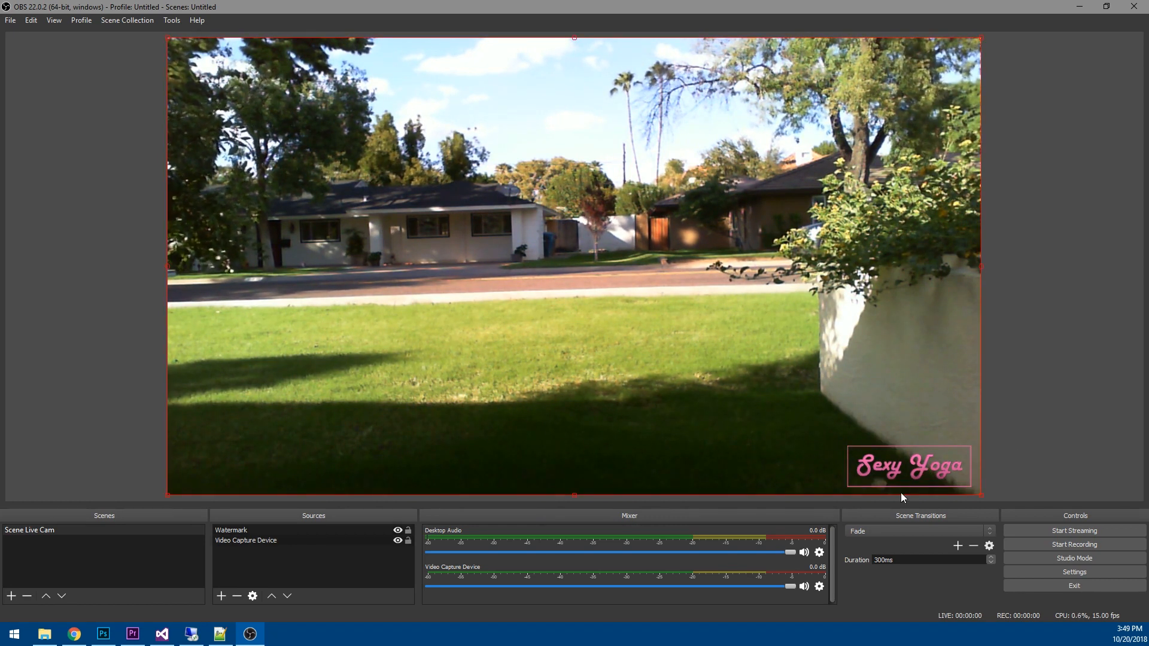
click(949, 470)
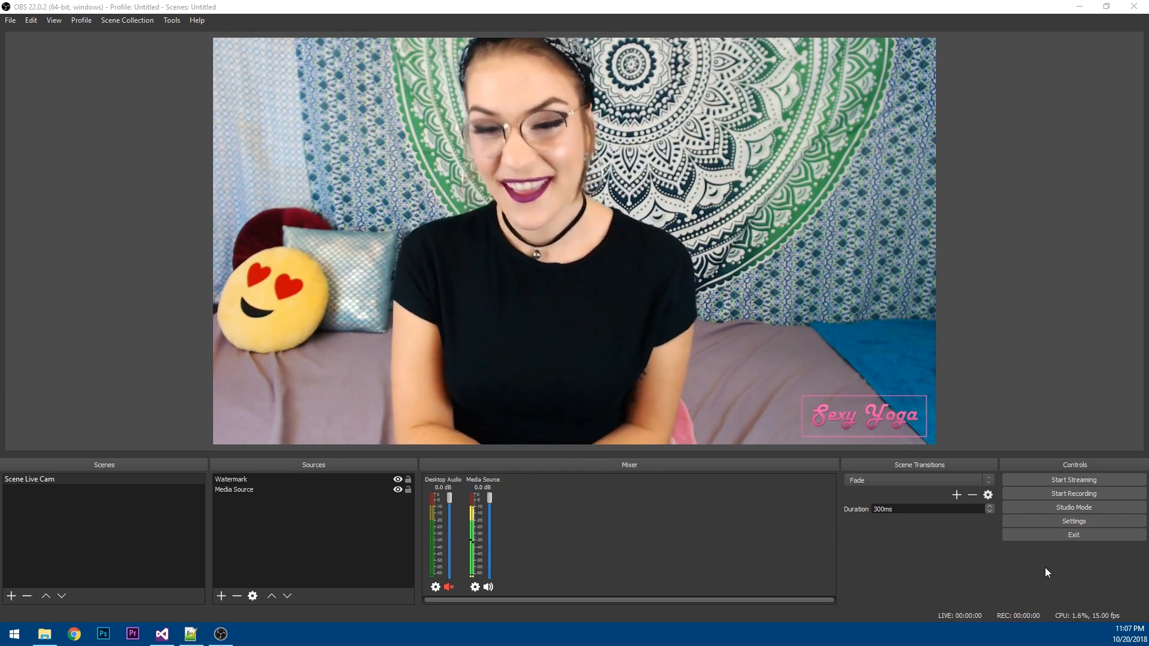
Start streaming and switch to the Sexy Yoga site in Chrome to open the signed-in model's own cam page.
click(1105, 483)
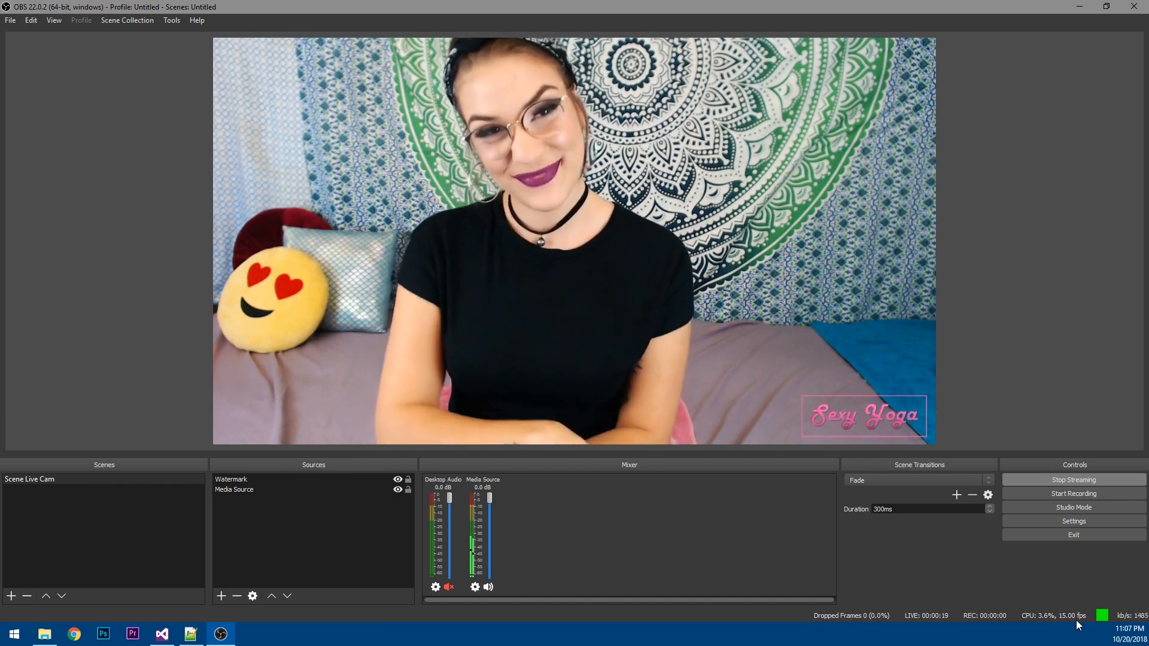
click(1078, 9)
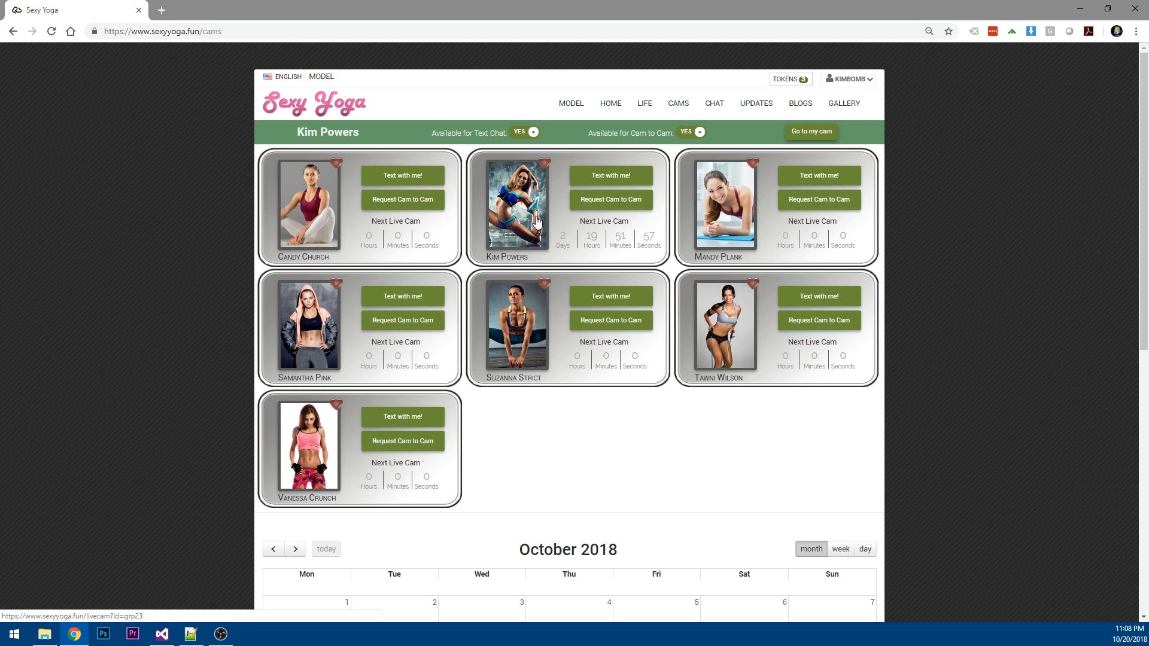
click(817, 136)
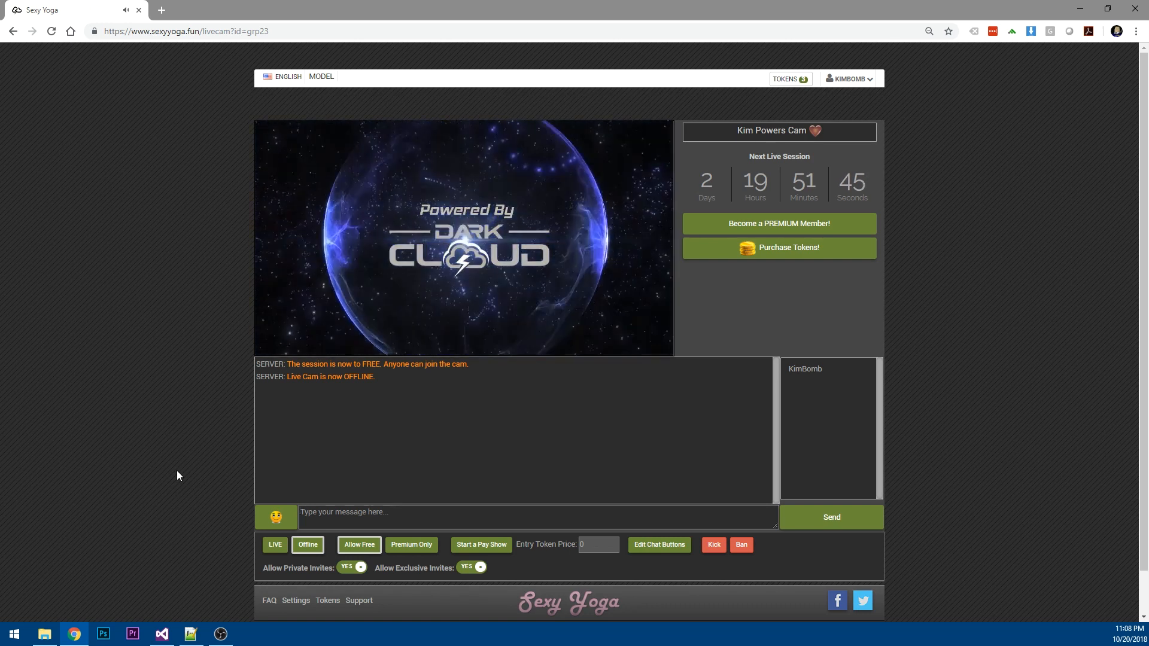
Mute the placeholder video on the cam page and set the live cam status to LIVE.
mouse_move(302, 350)
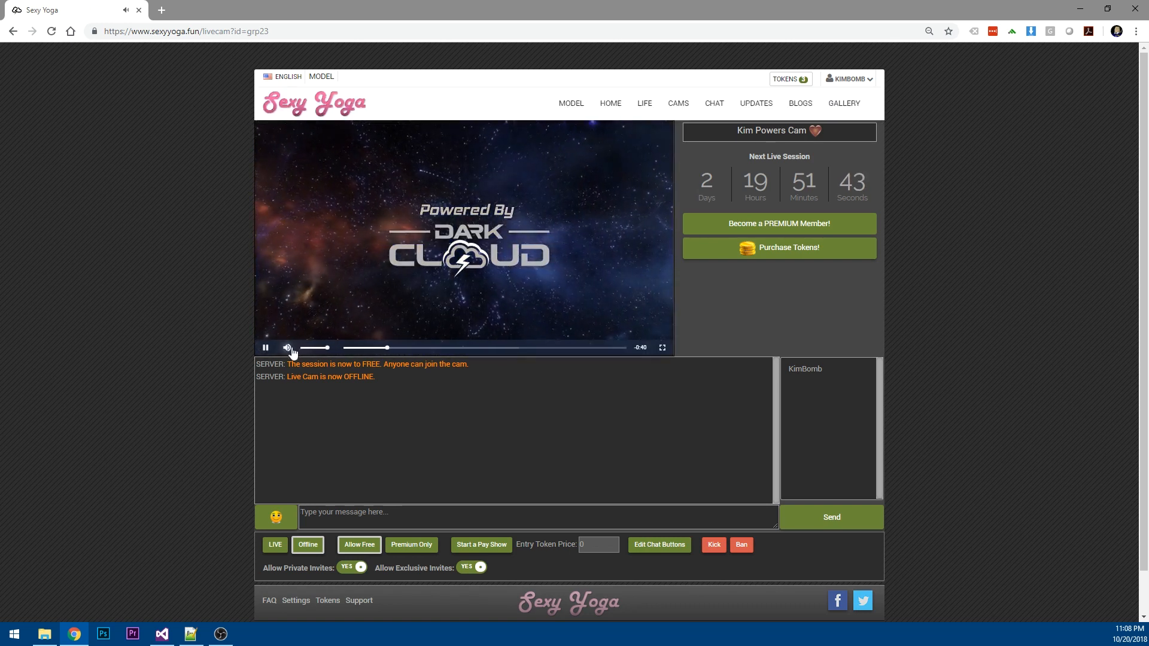
click(288, 348)
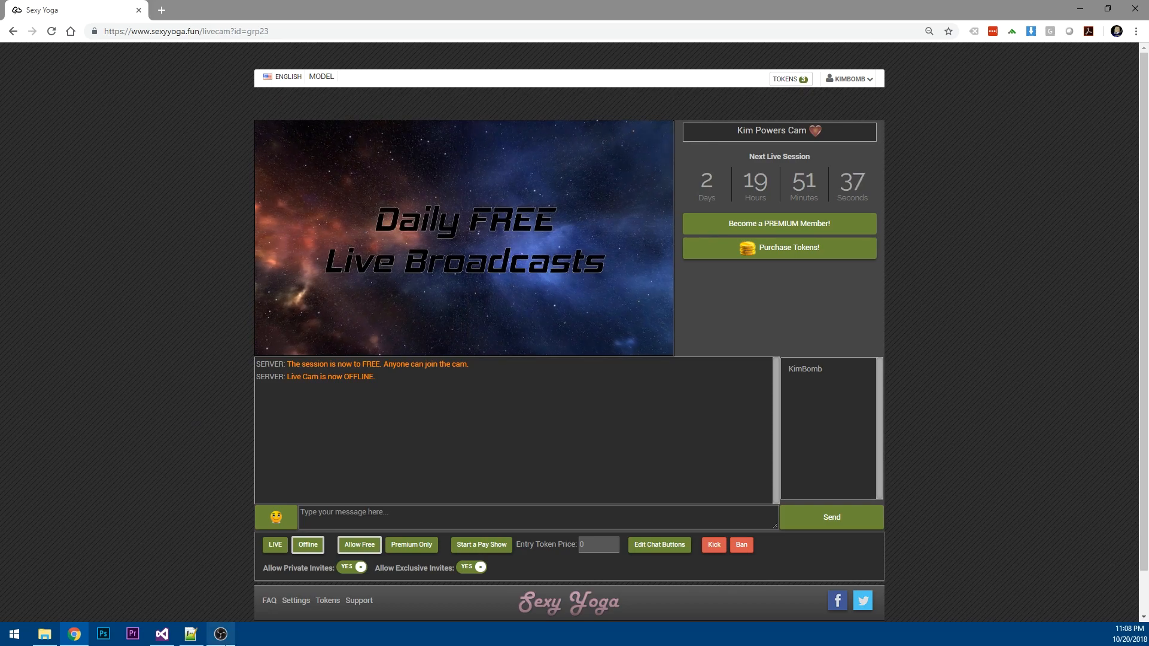
click(223, 634)
click(227, 635)
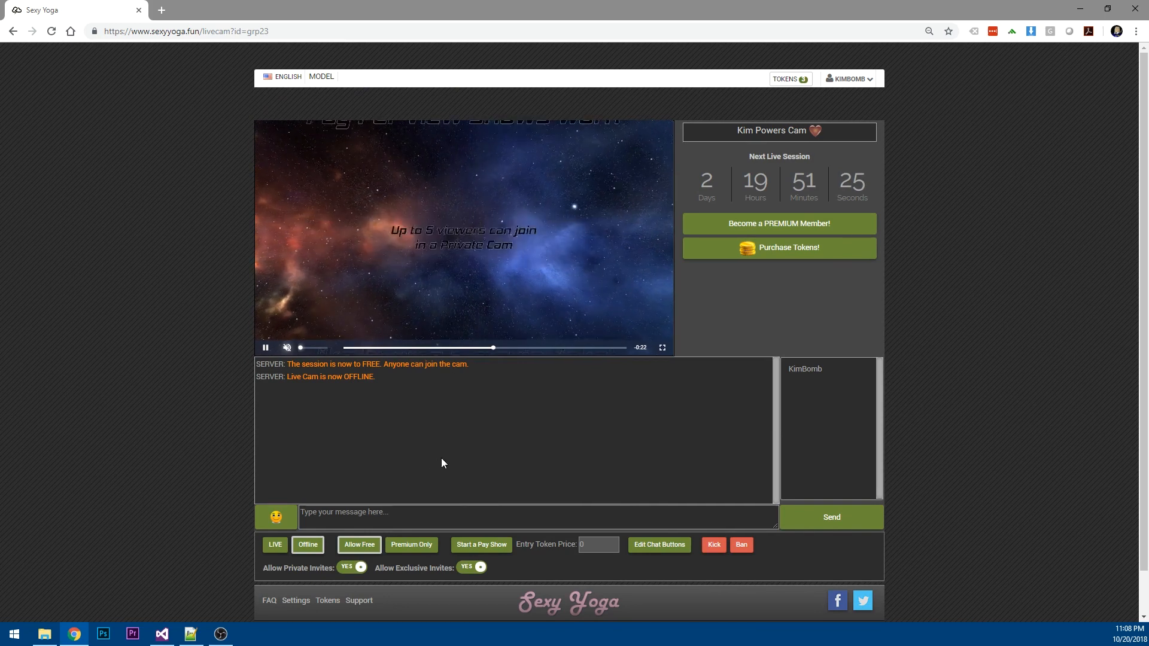
click(276, 545)
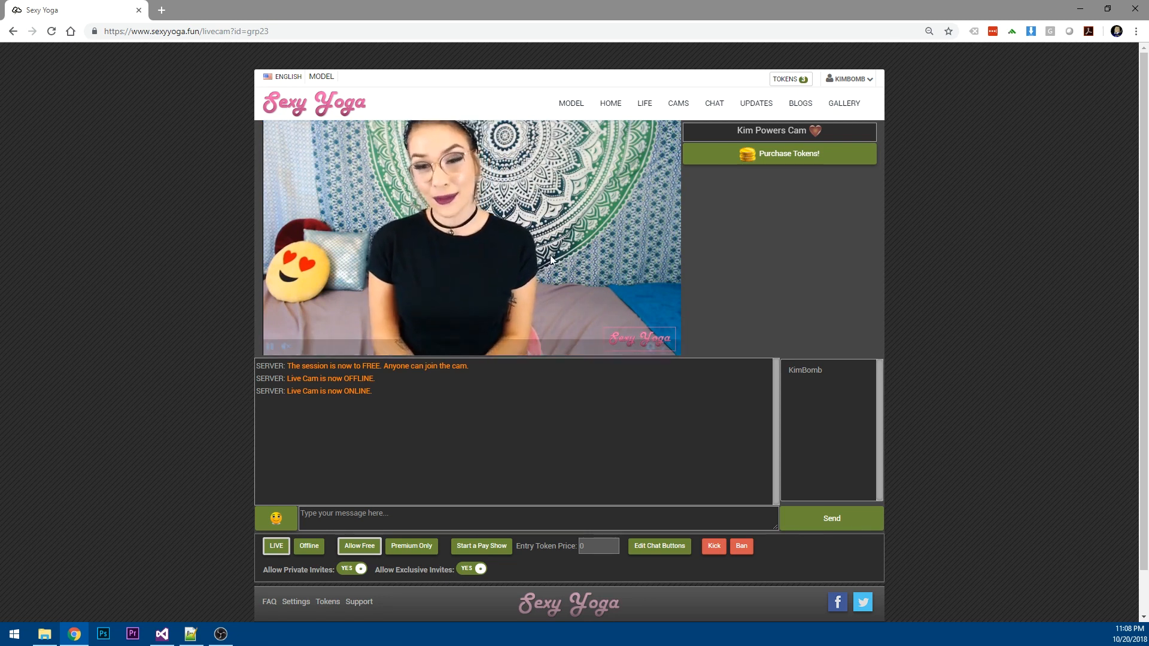
Launch Microsoft Edge, go to sexyyoga.fun and agree to the adults-only entry terms.
click(14, 634)
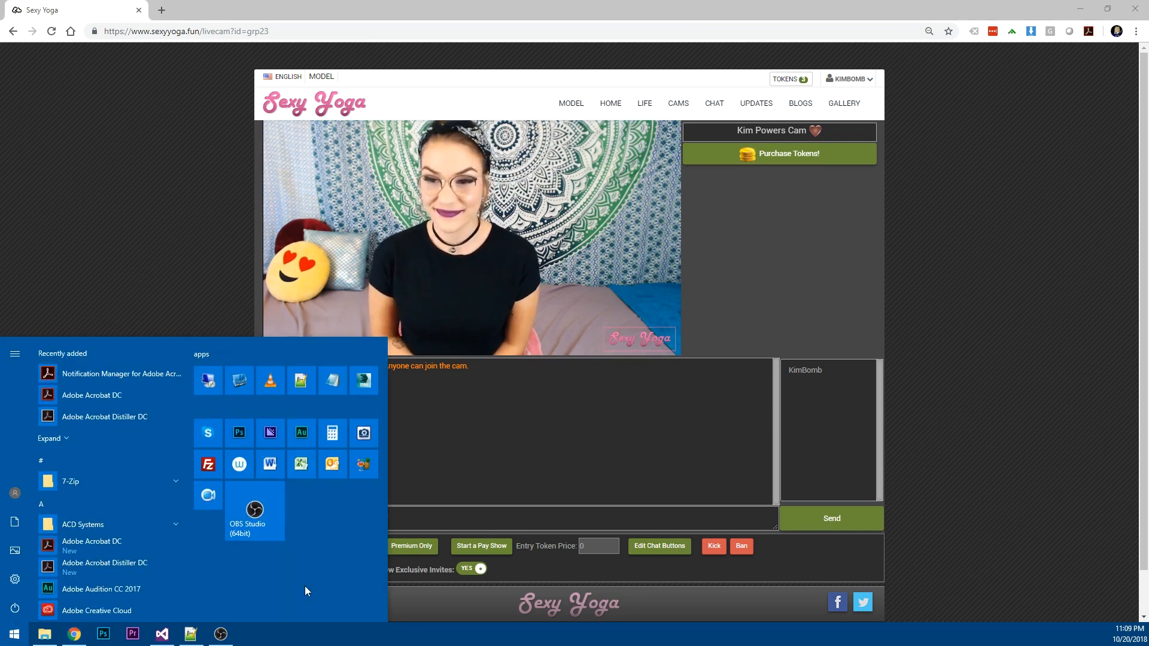
text(edge)
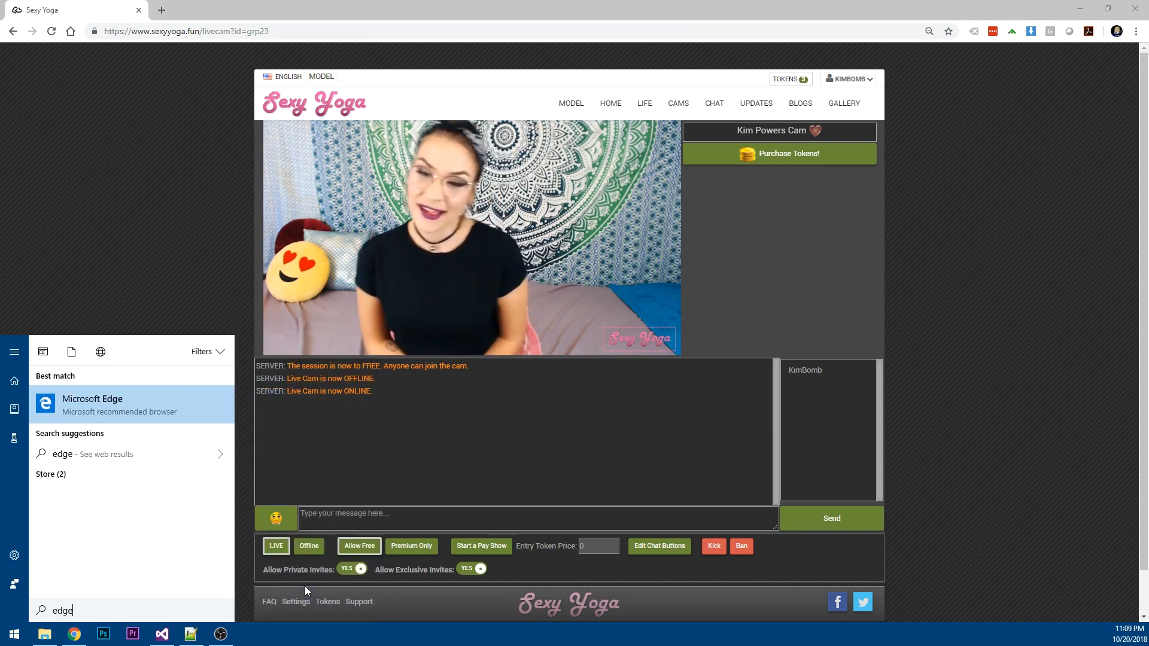
key(Return)
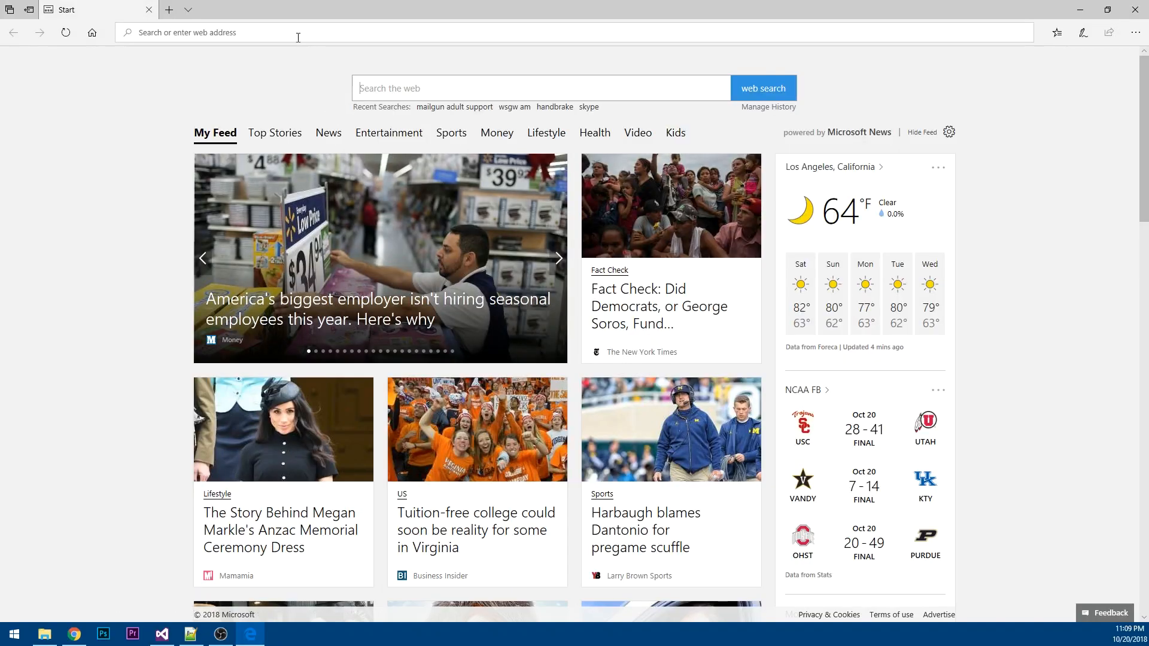
text(sexyyoga.fun/)
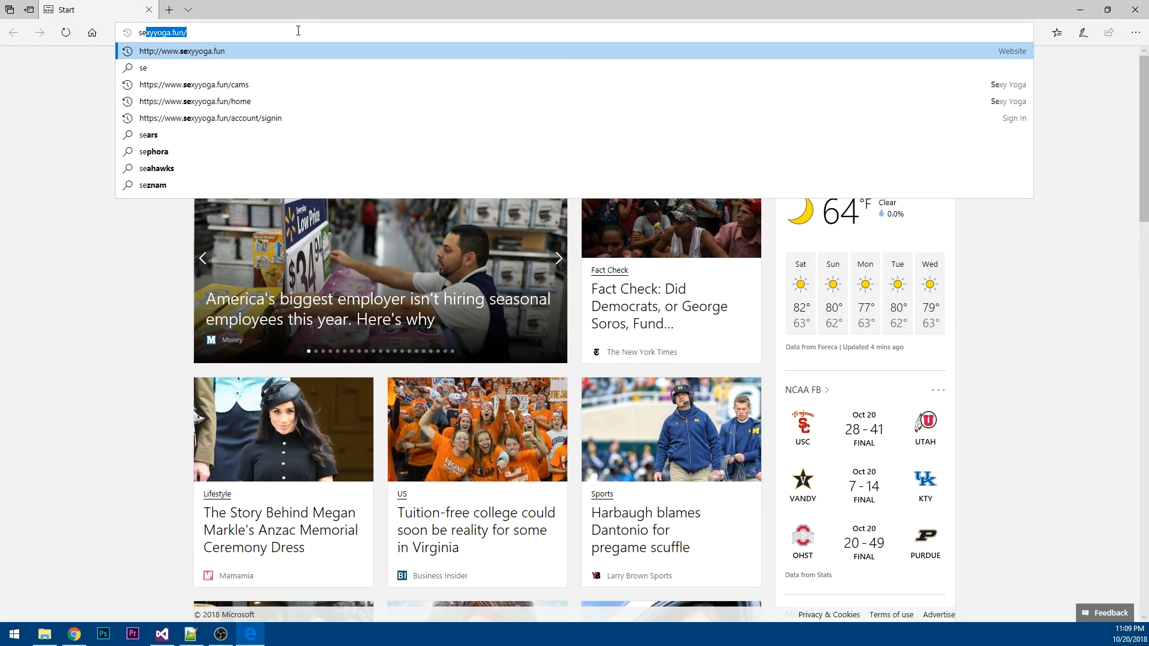
key(Return)
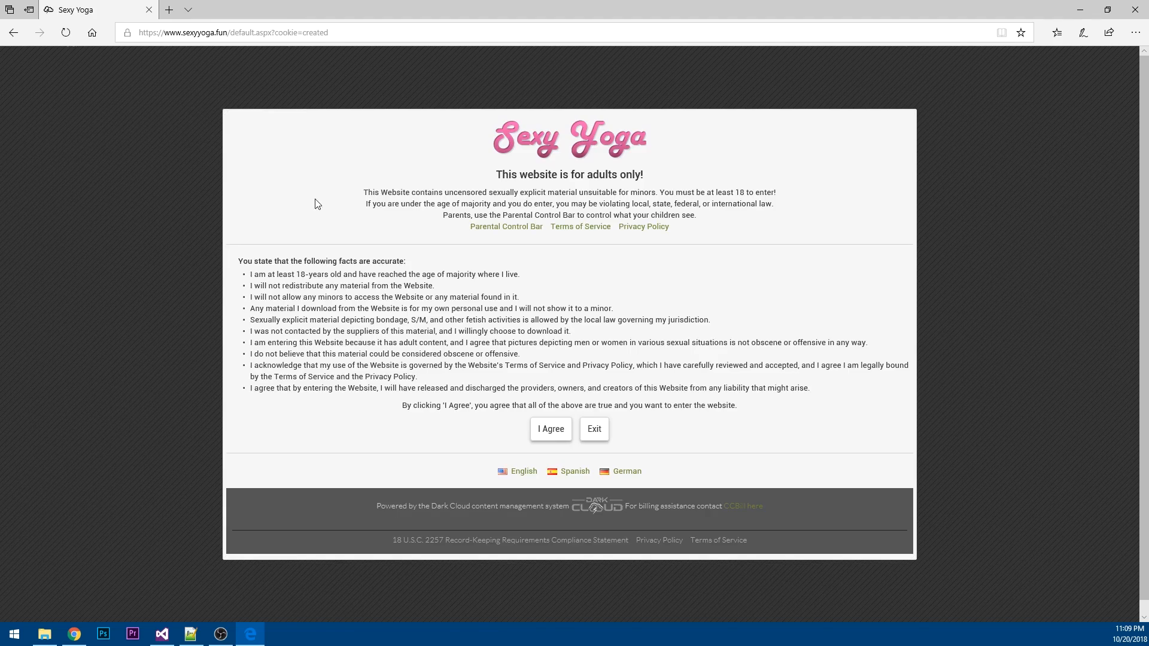
click(549, 430)
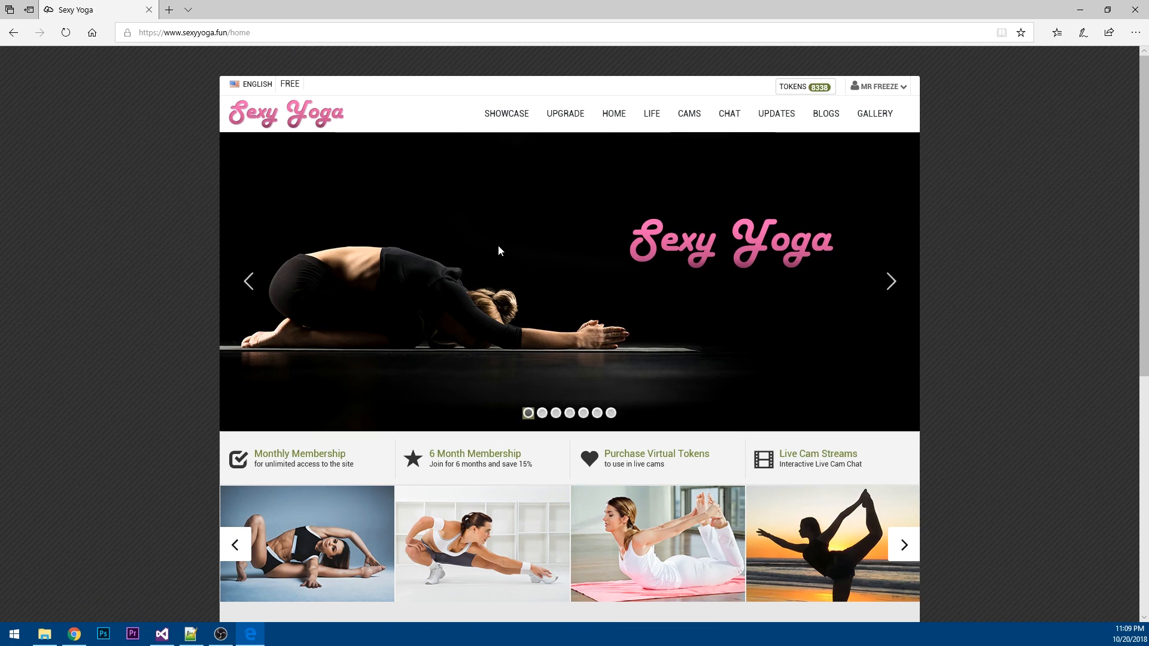
Open the broadcasting model's live show from the Cams page as a viewer and mute its player.
click(690, 114)
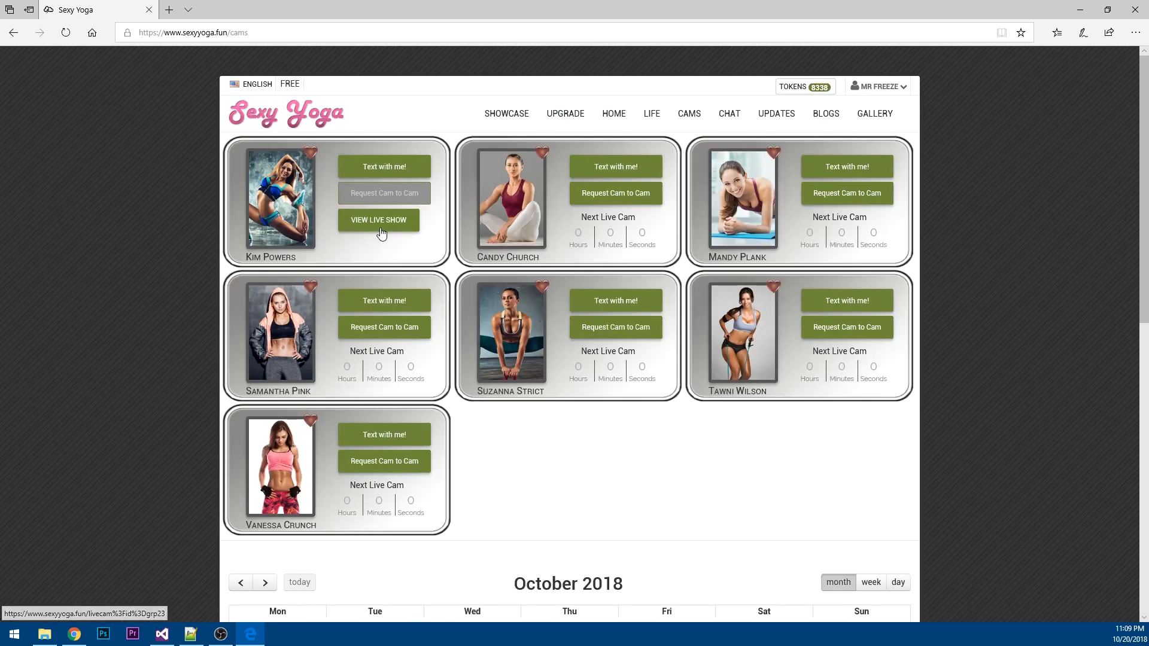
click(388, 222)
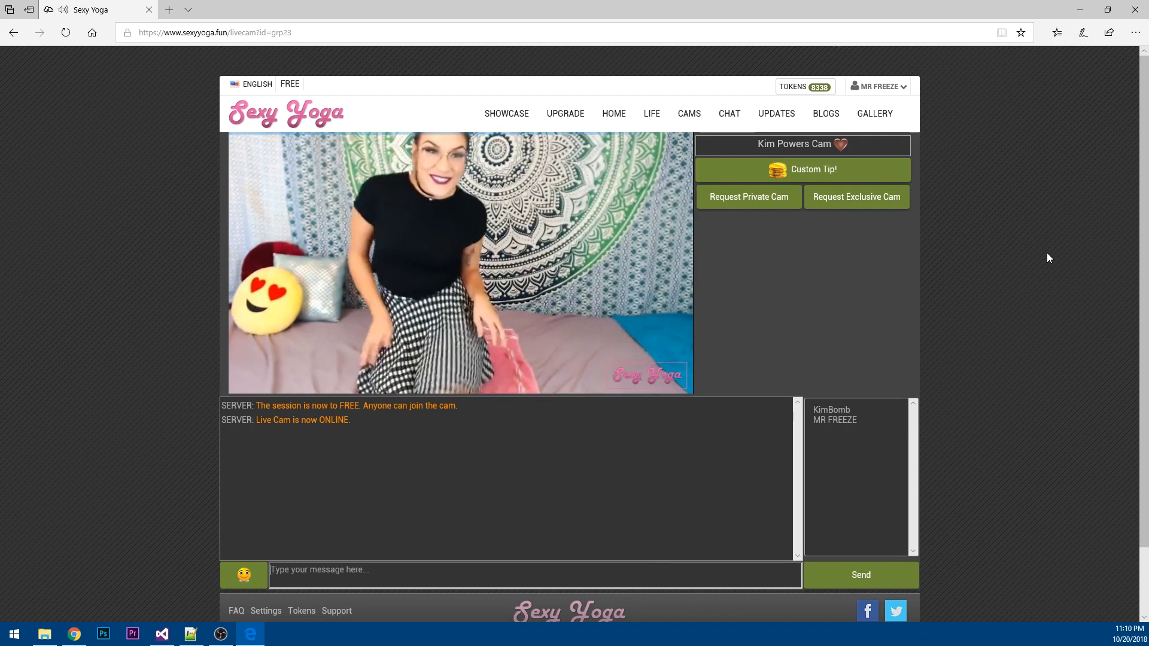
mouse_move(262, 386)
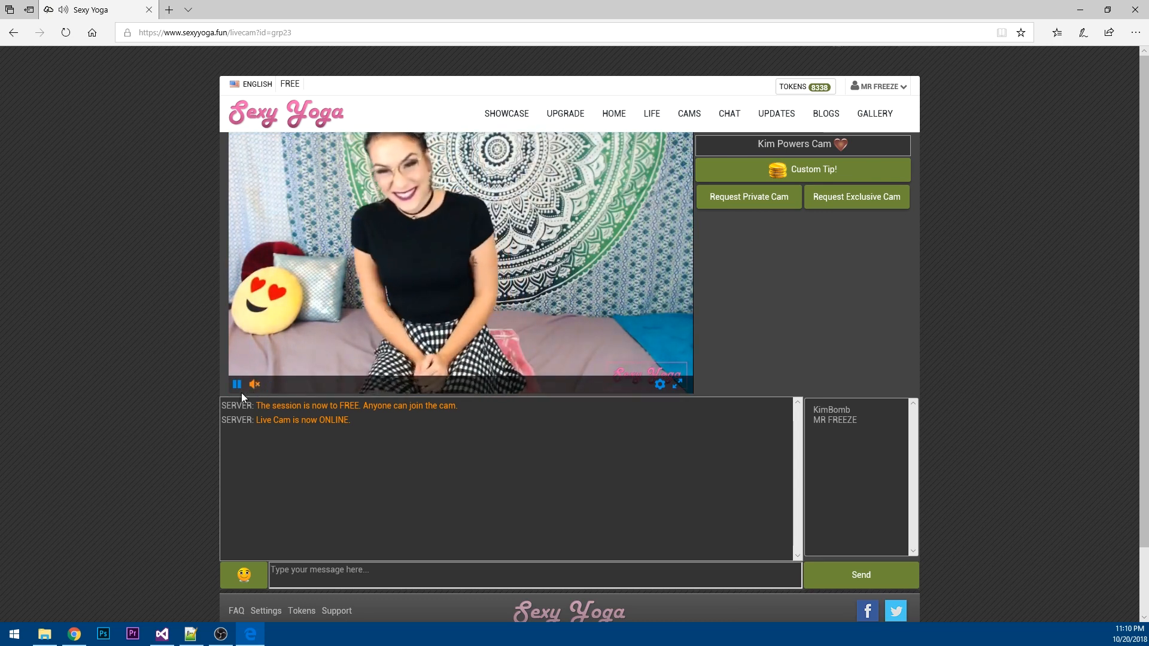
click(256, 385)
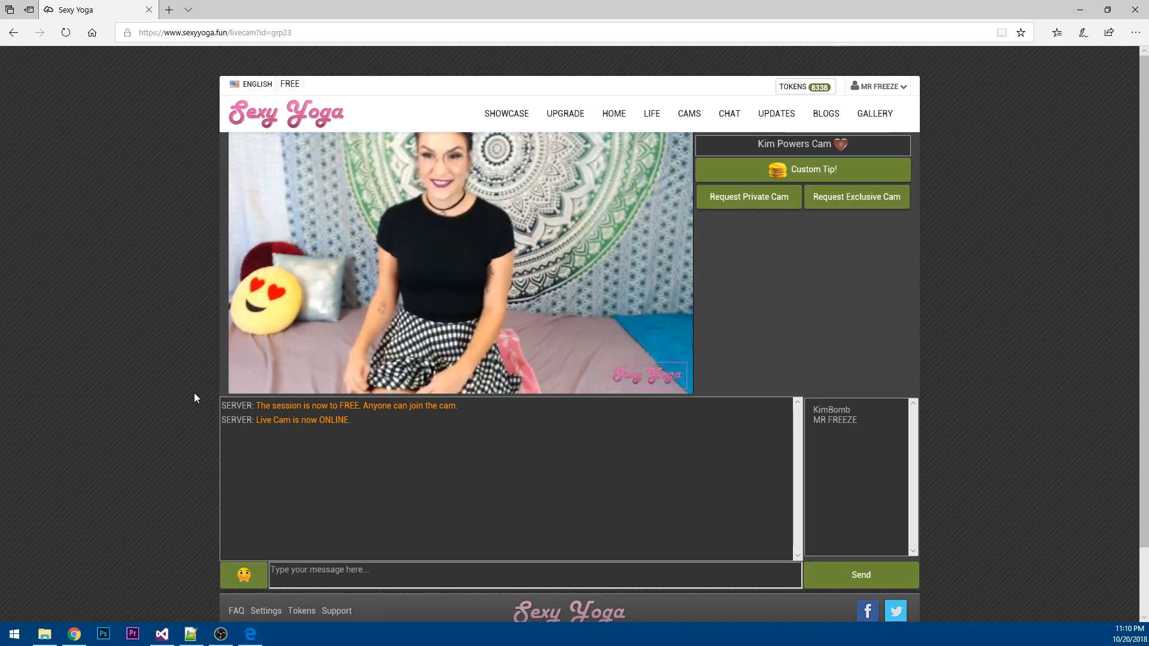
Set the live cam status to Offline in Chrome and mute the placeholder video on the viewer's cam page in Edge.
key(alt+Tab)
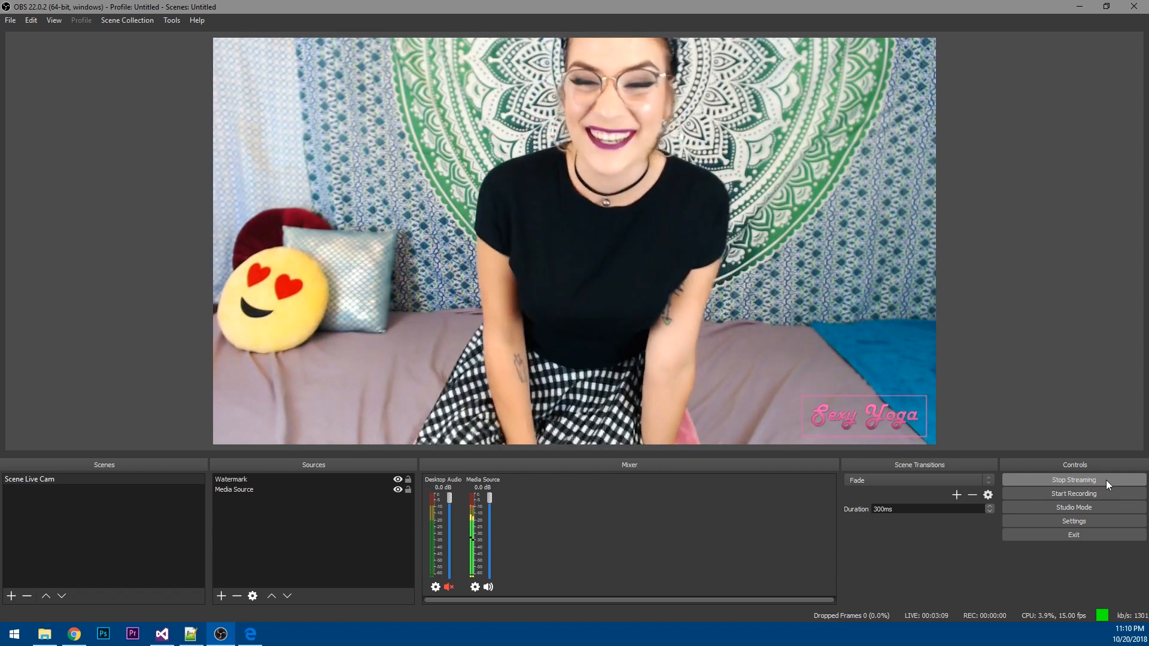
key(alt+Tab)
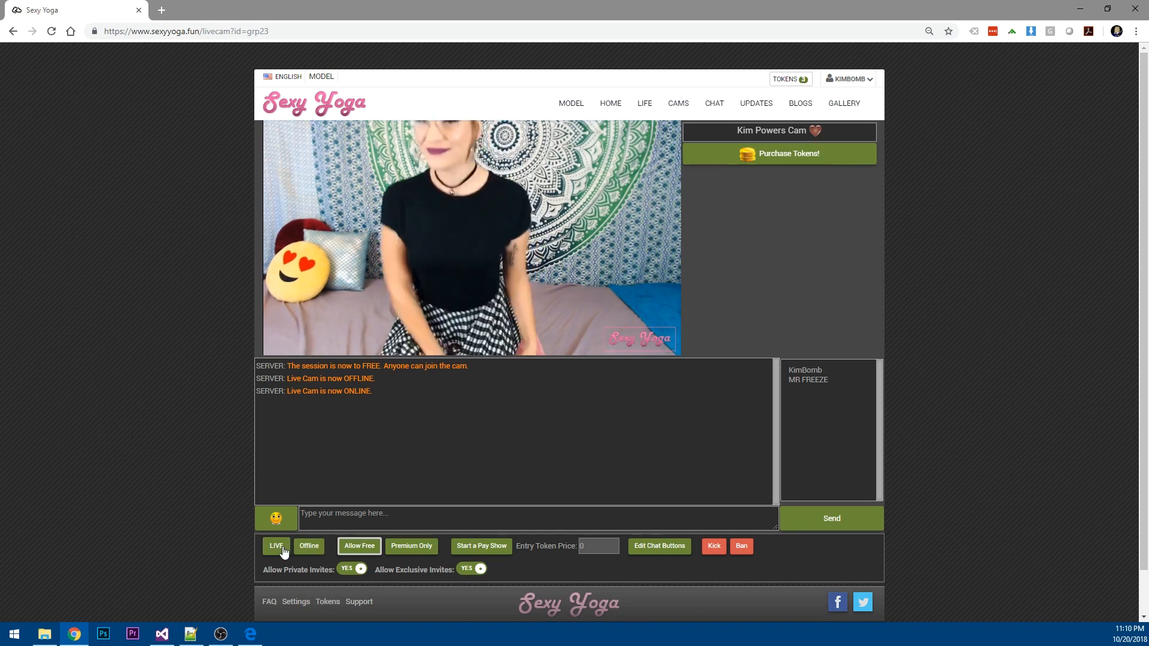
click(310, 547)
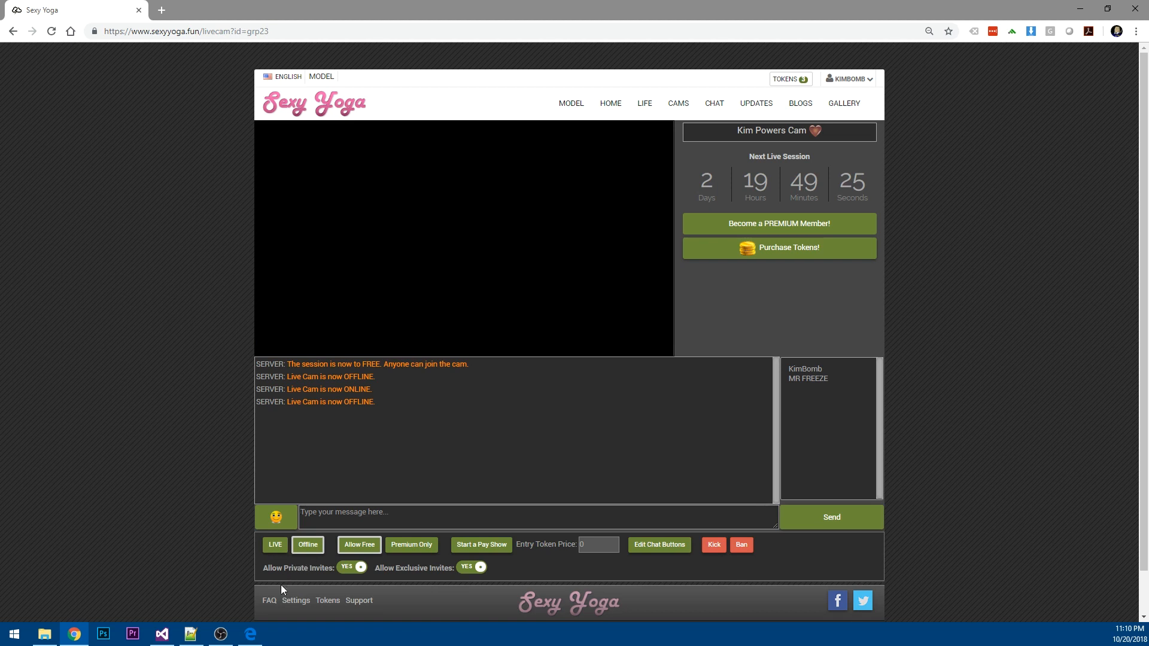
click(263, 638)
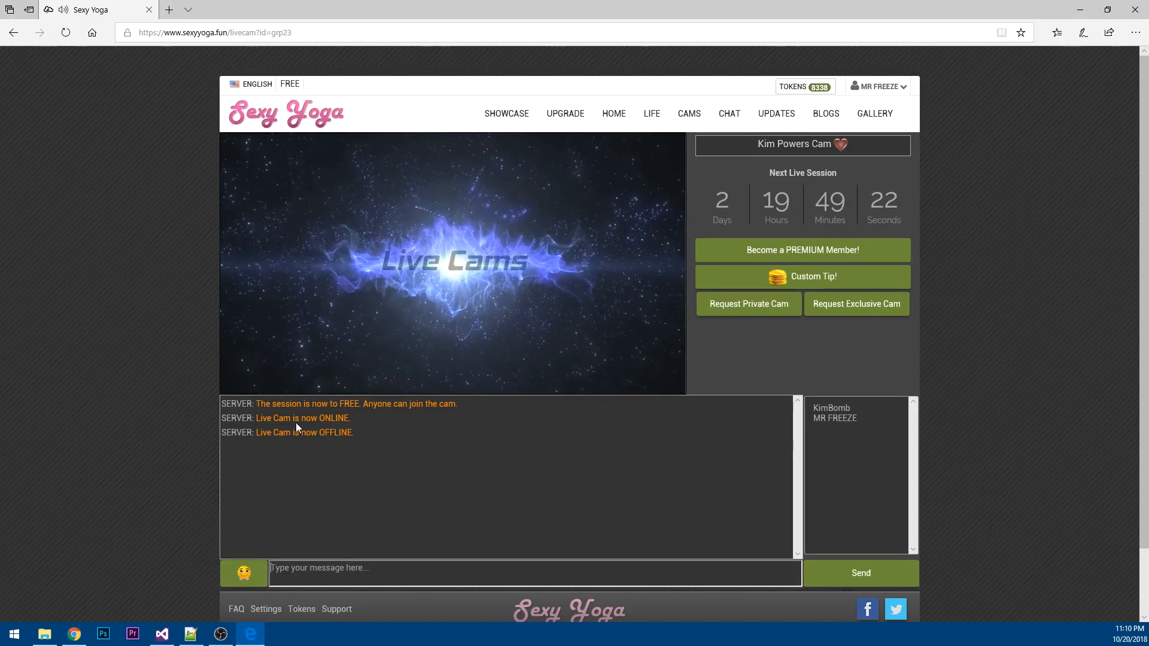
click(257, 386)
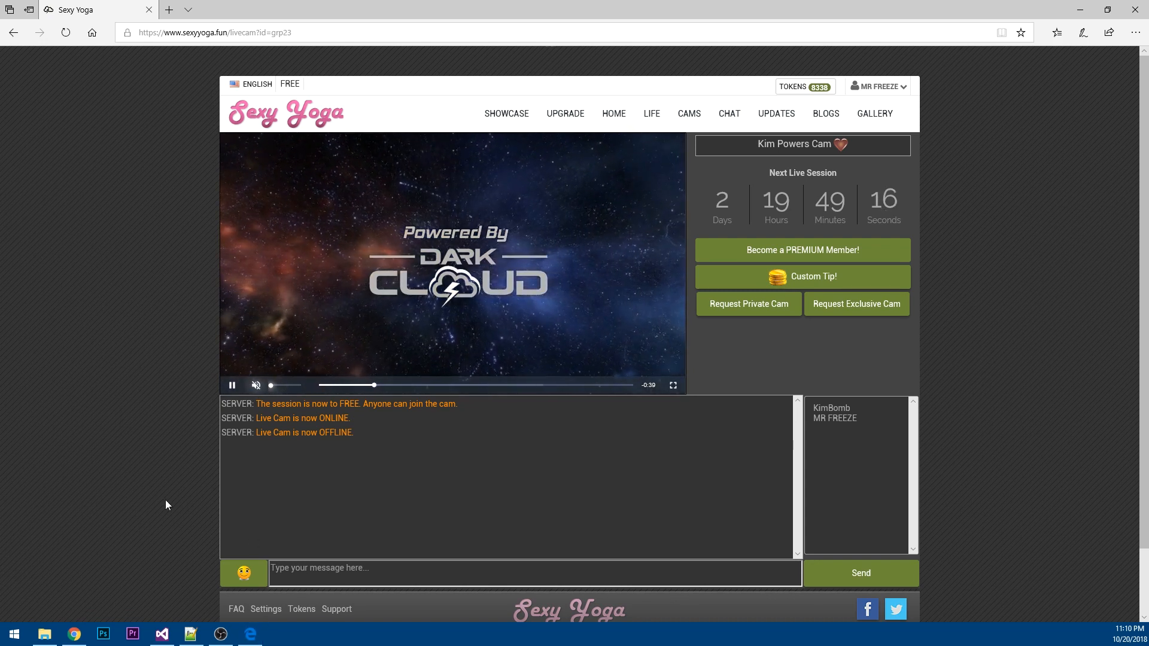
Set the live cam status back to LIVE in Chrome and check the show on the viewer's page in Edge.
key(alt+Tab)
click(272, 552)
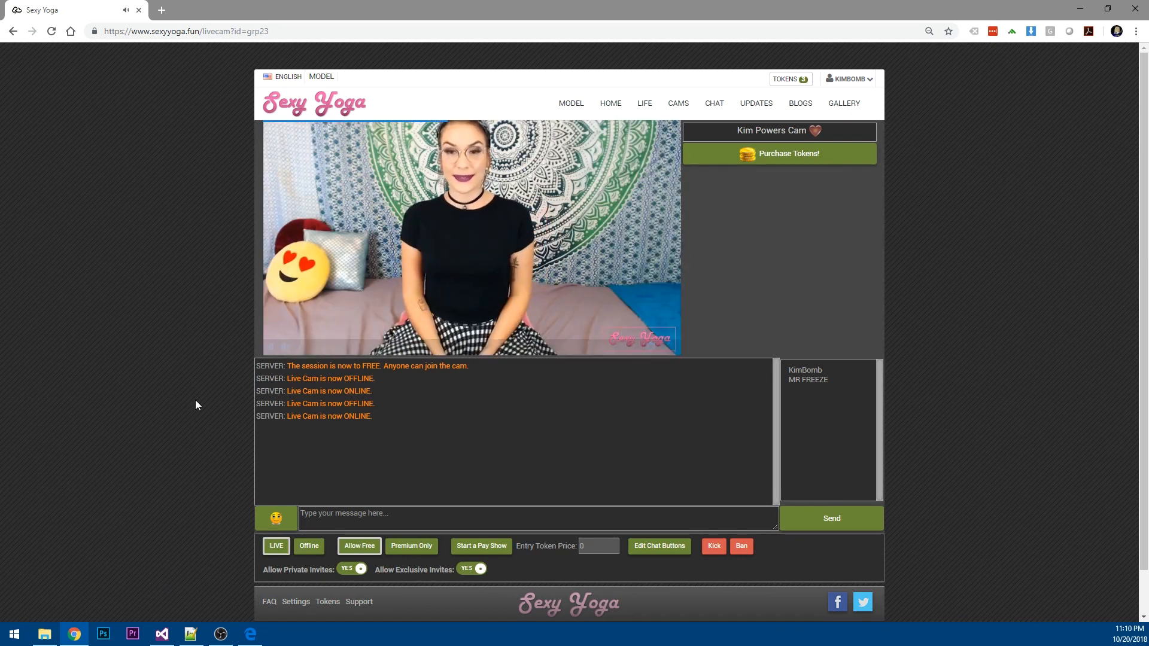
key(alt+Tab)
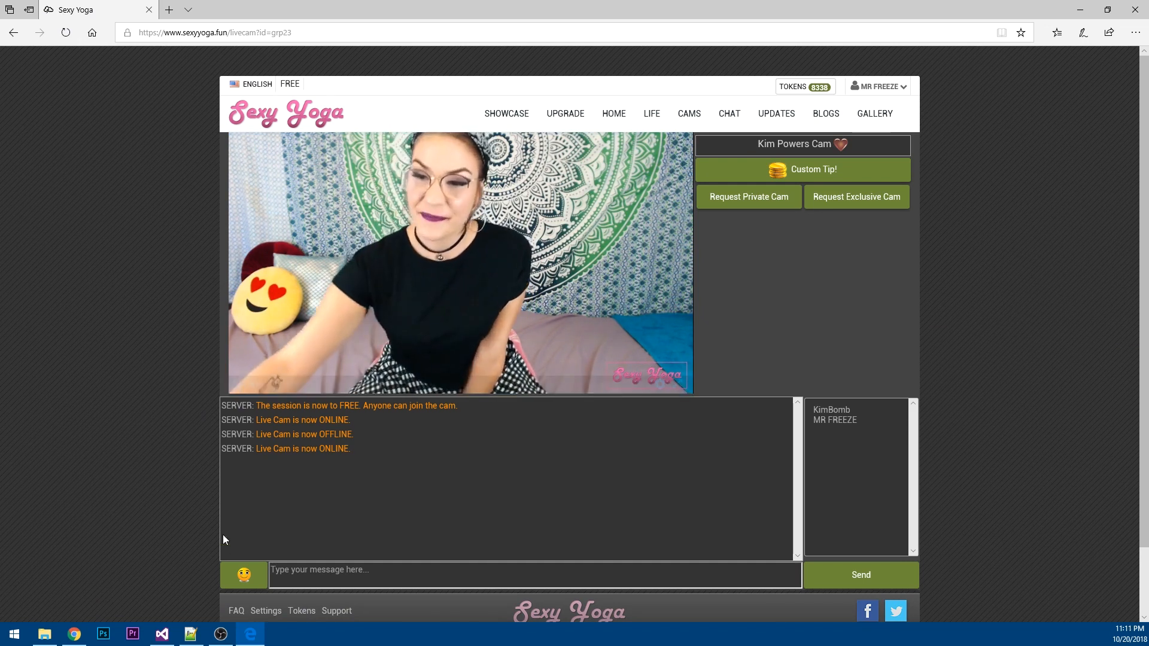
key(alt+Tab)
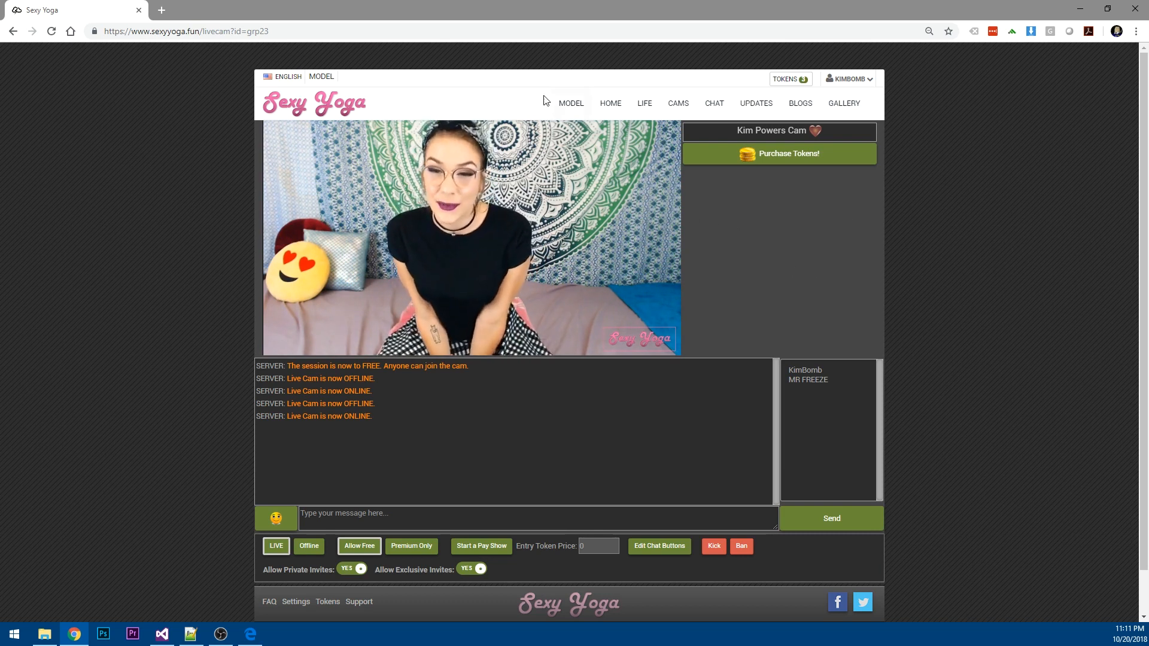
Open the Model Dashboard in a separate tab of Chrome and add two chat goal buttons in the Chat System editor.
right_click(567, 104)
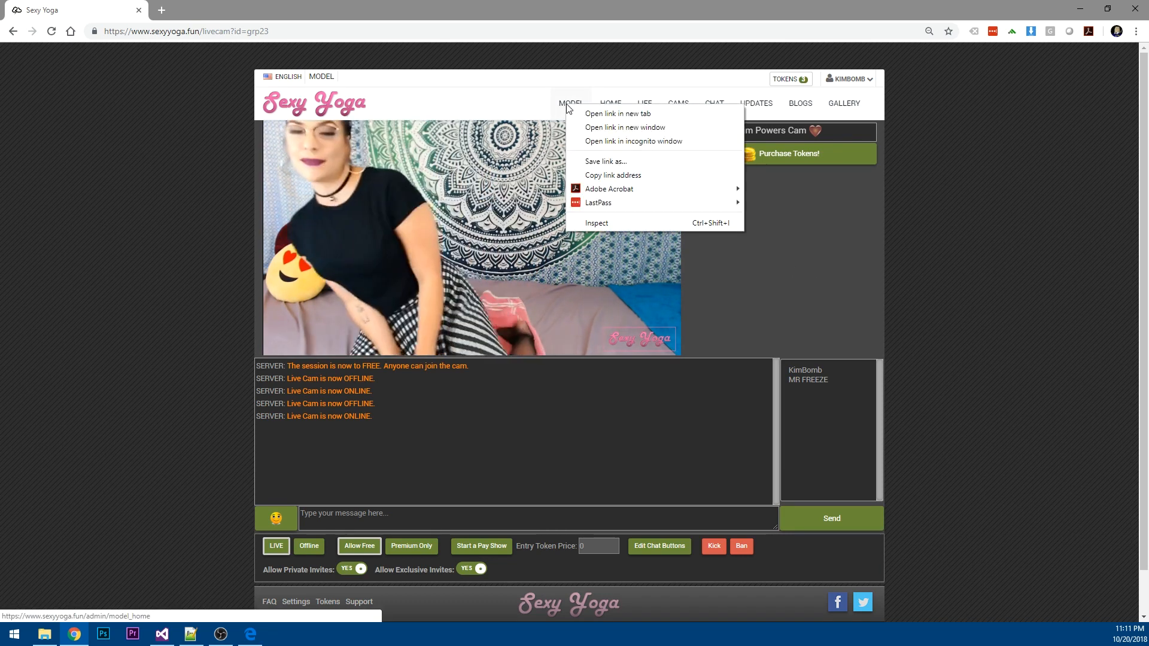
click(620, 114)
click(209, 12)
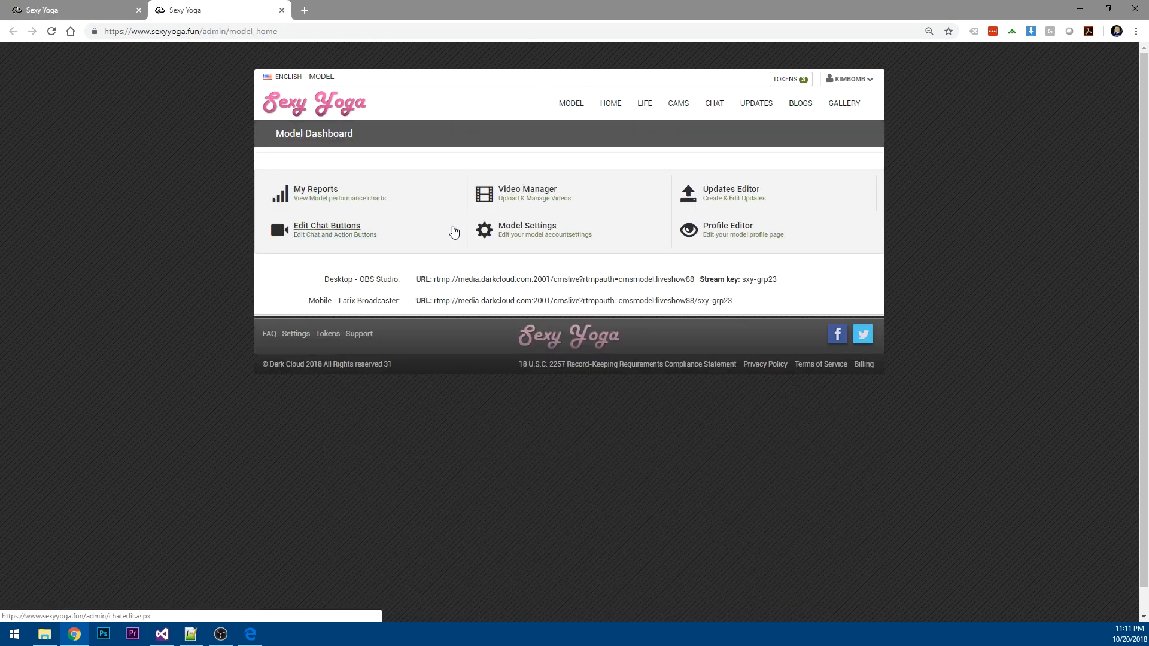
click(321, 232)
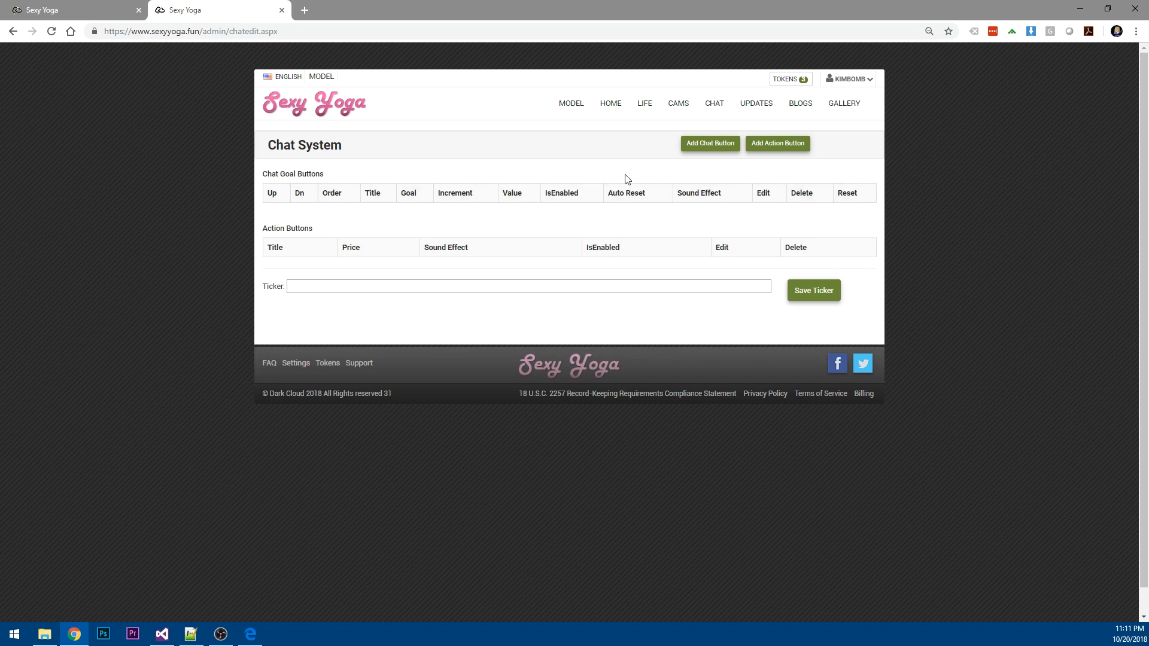
click(722, 146)
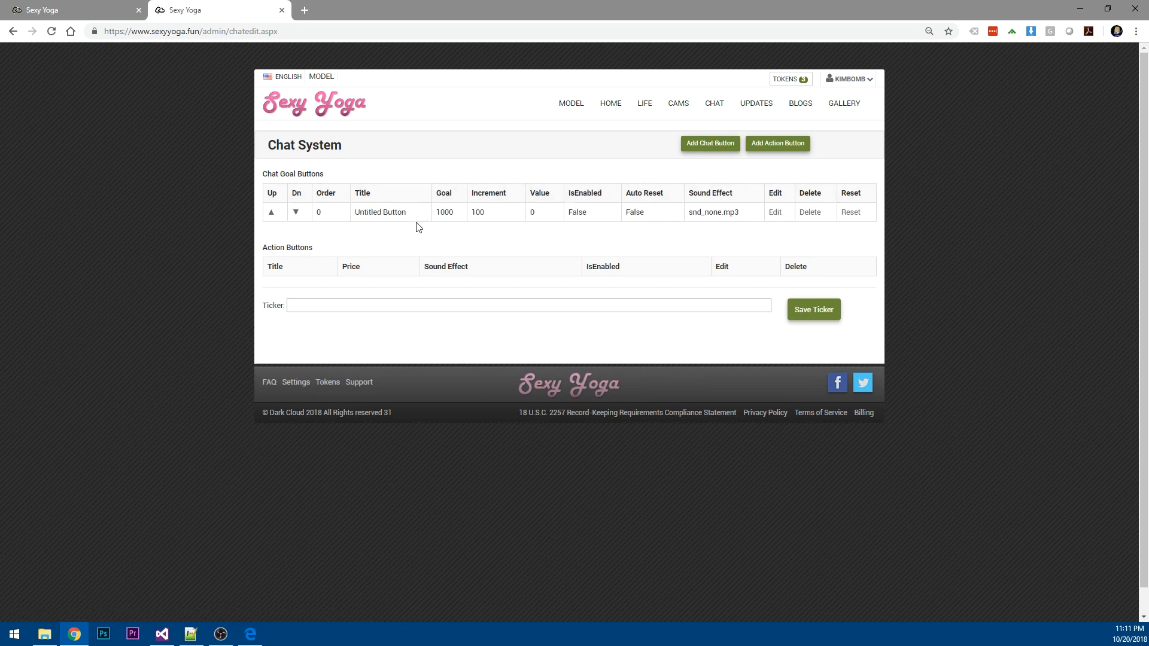
click(720, 150)
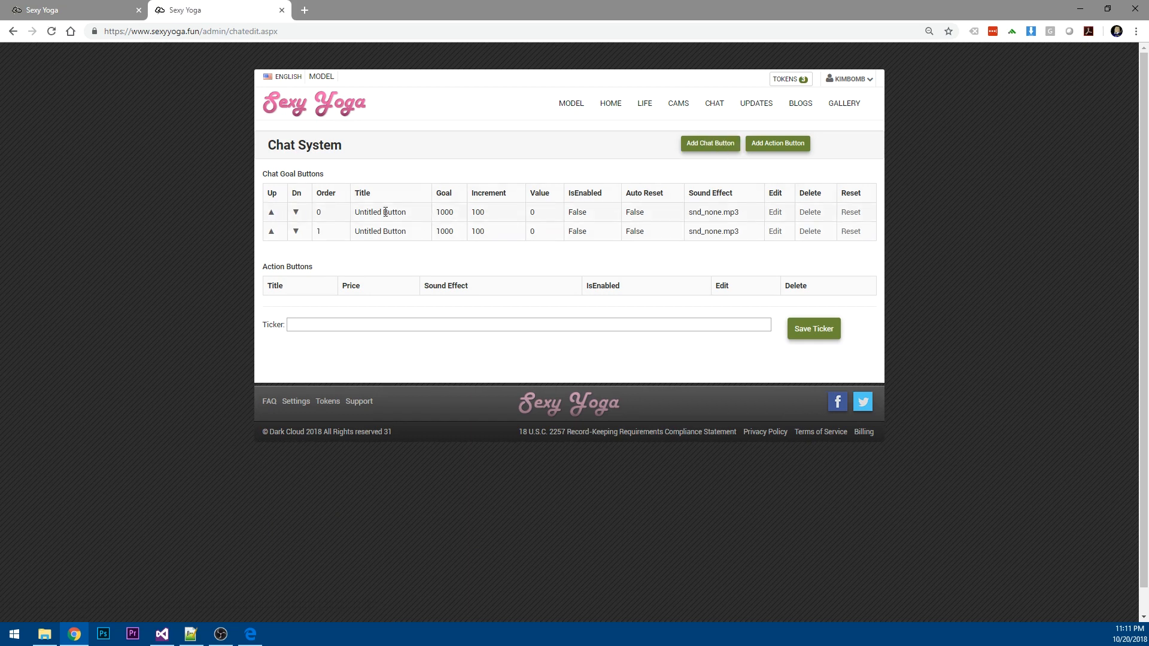
Edit the first chat goal button: title "Wear High Heels", goal 300, increment 50.
click(774, 213)
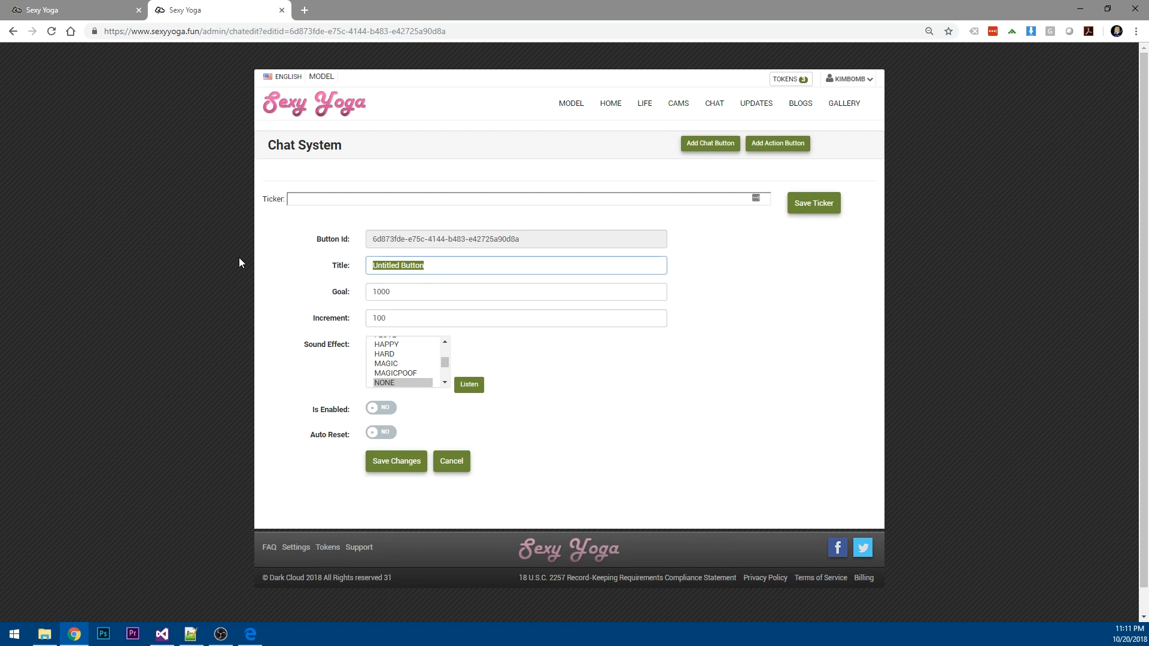
text(Wear High Heels)
key(Tab)
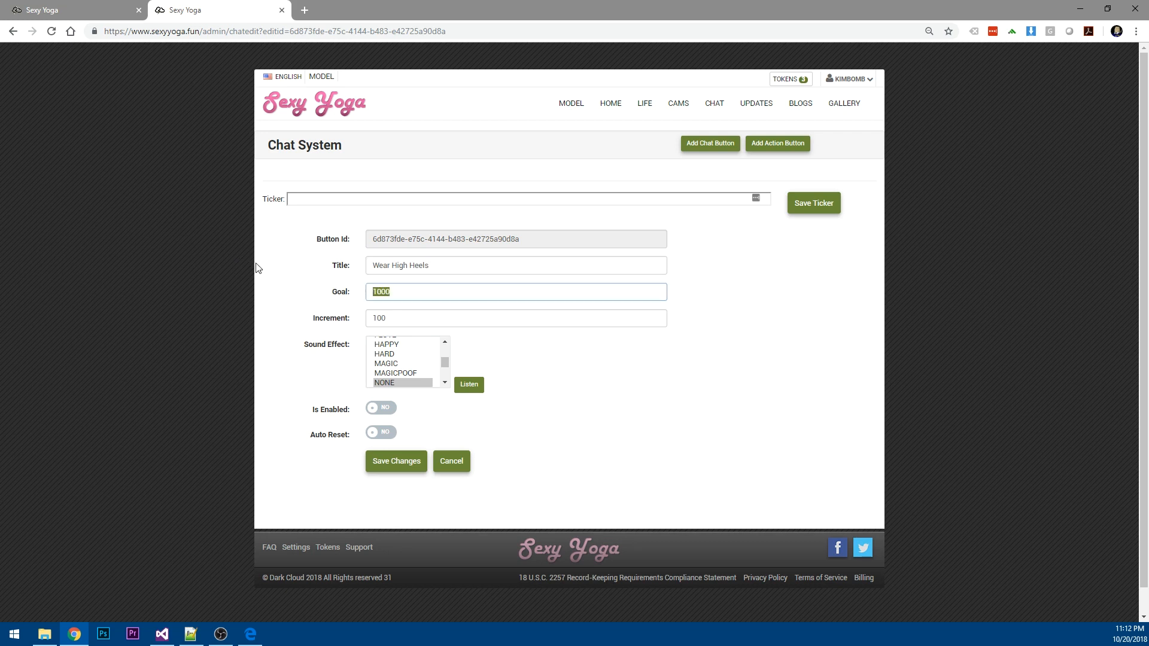
click(326, 314)
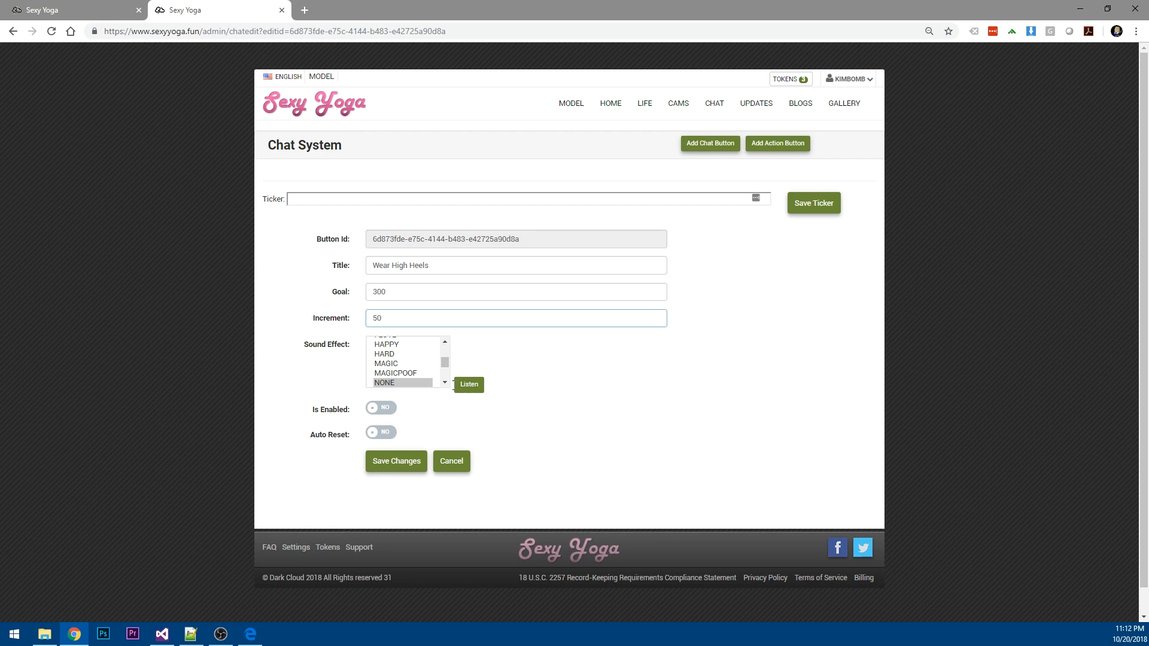
Give the Wear High Heels button the TENSION sound effect, enable it and save the changes.
click(444, 383)
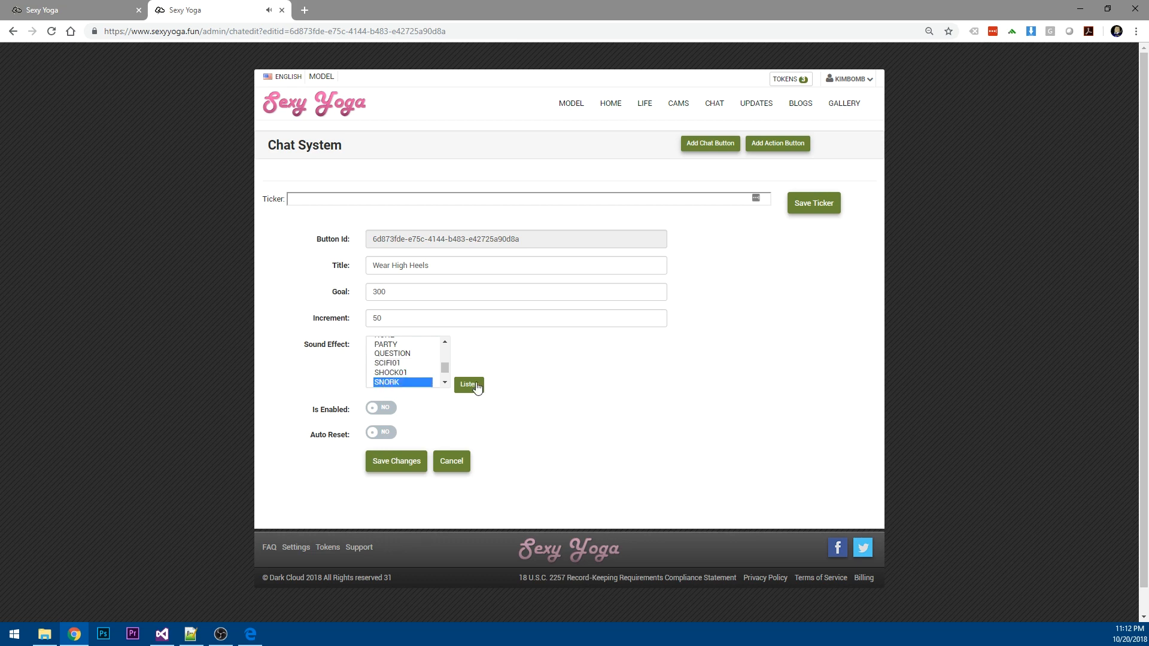
click(445, 384)
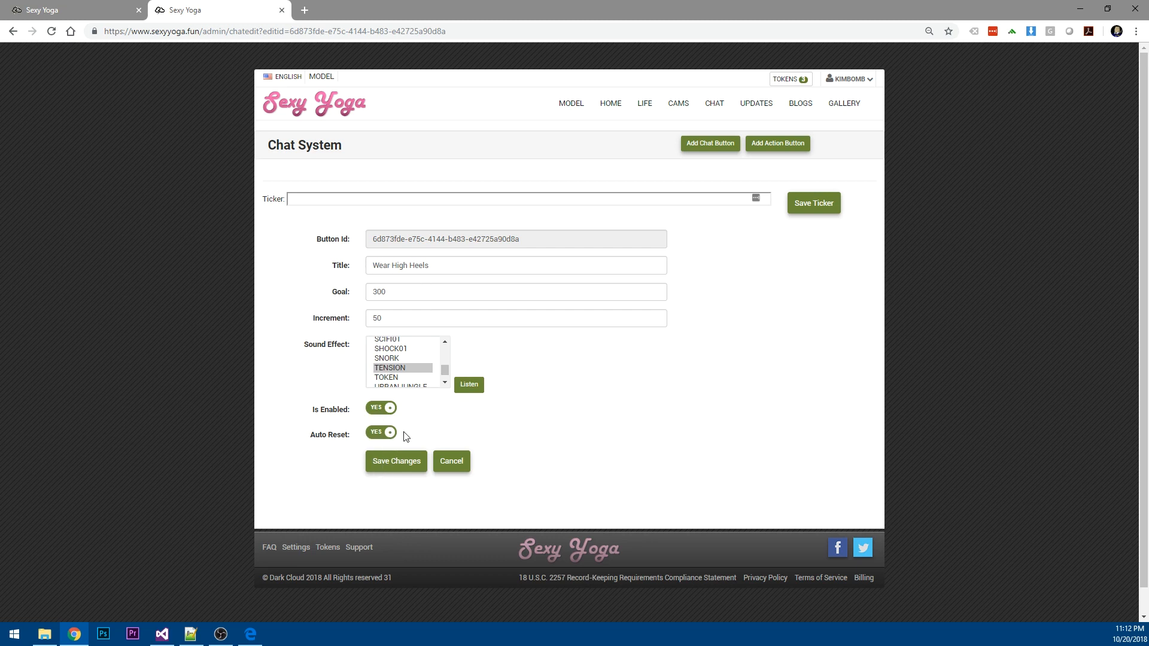
click(410, 466)
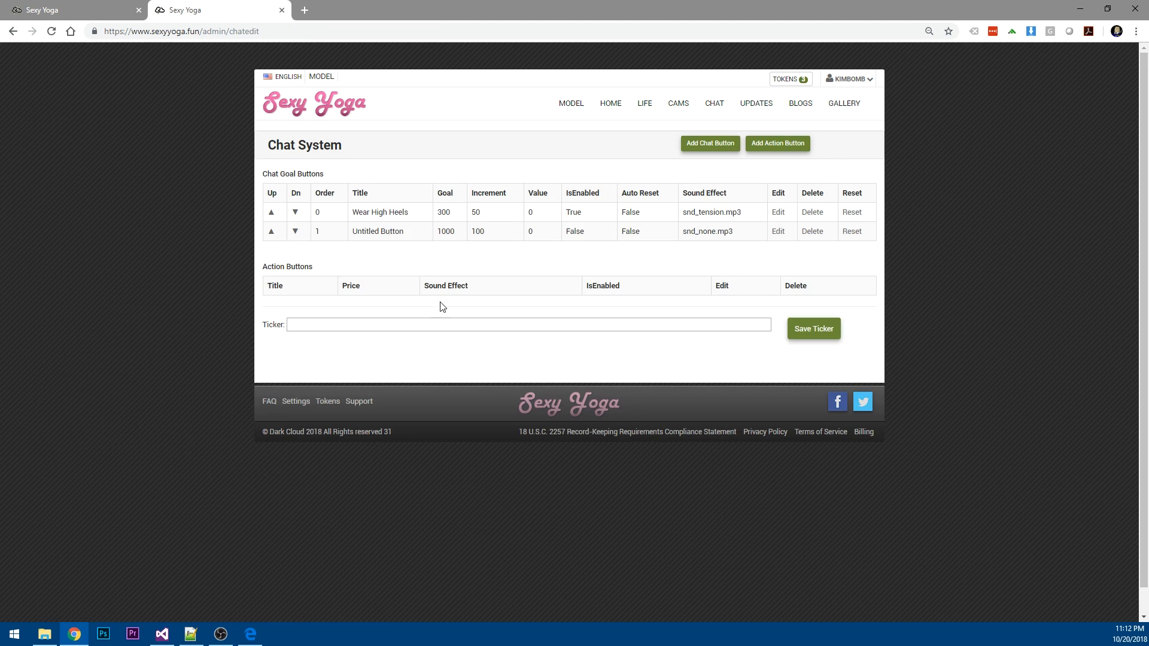
Check the Wear High Heels button on the model's cam page and tip 50 tokens towards it twice as the viewer in Edge.
click(58, 10)
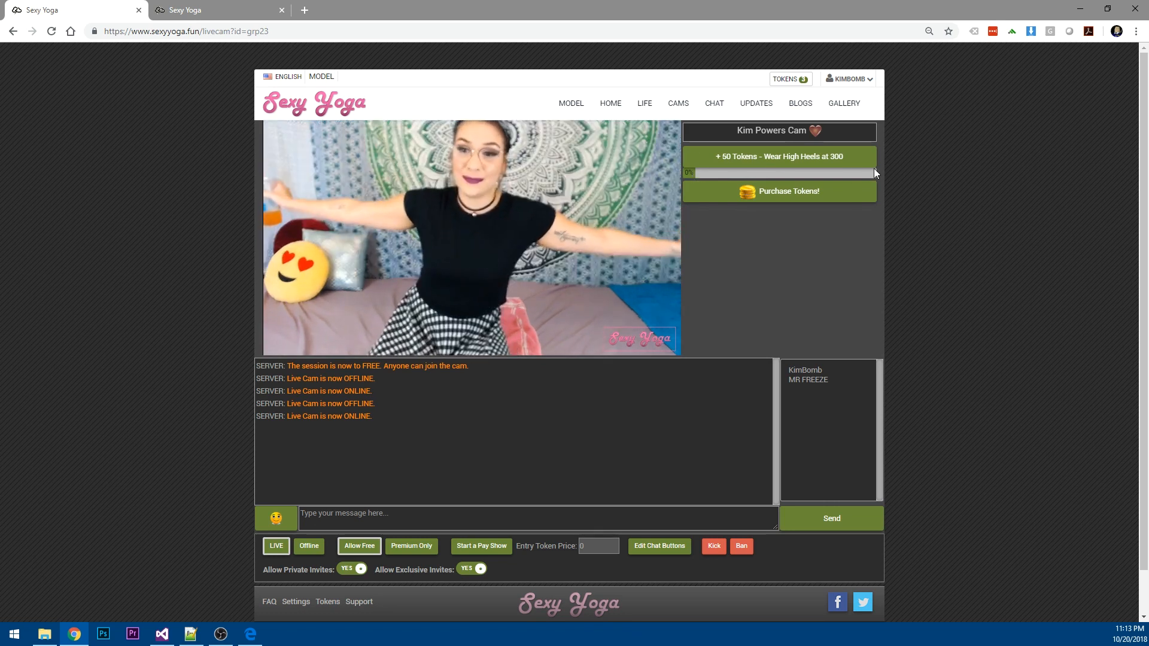
mouse_move(597, 296)
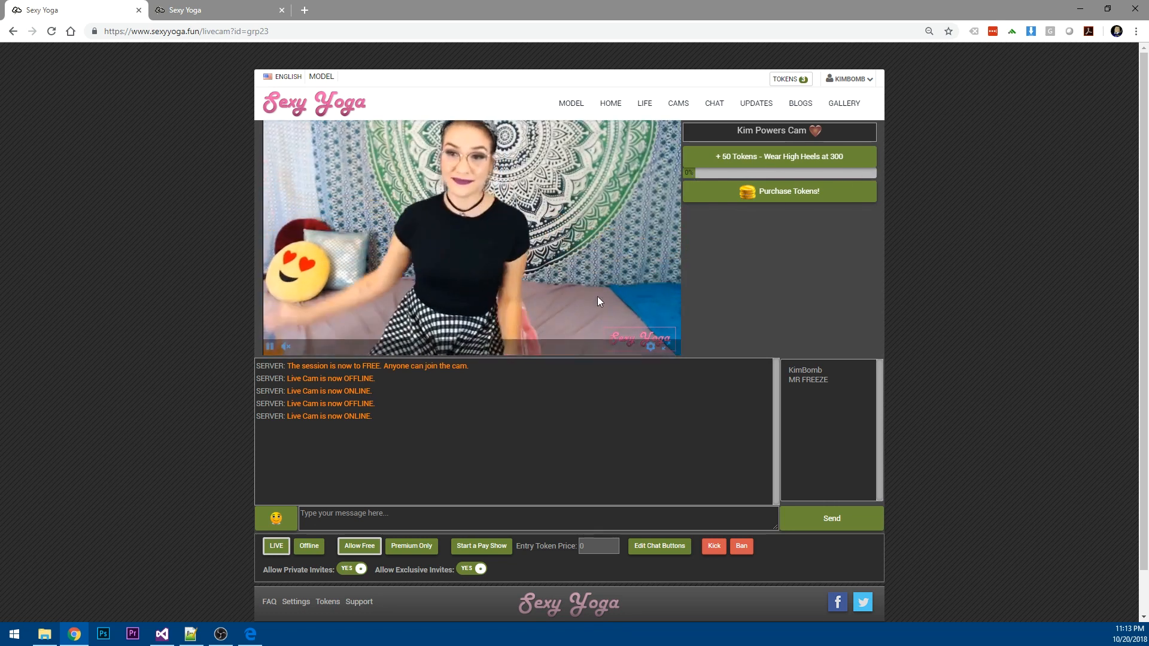
click(250, 634)
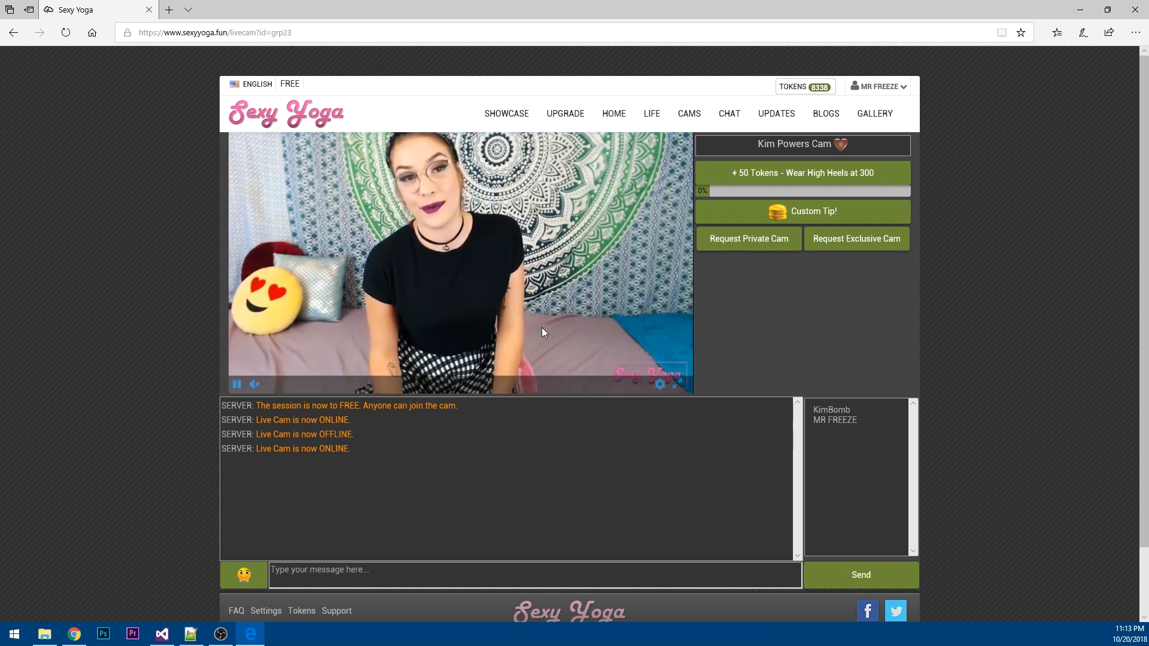
click(827, 176)
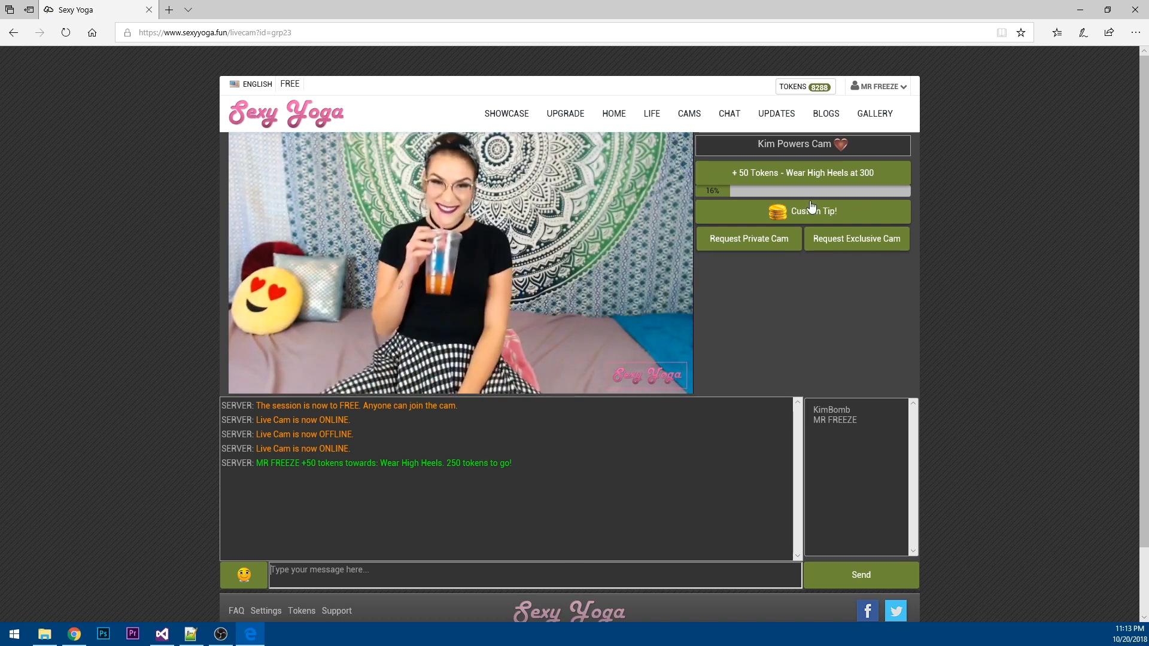
click(820, 179)
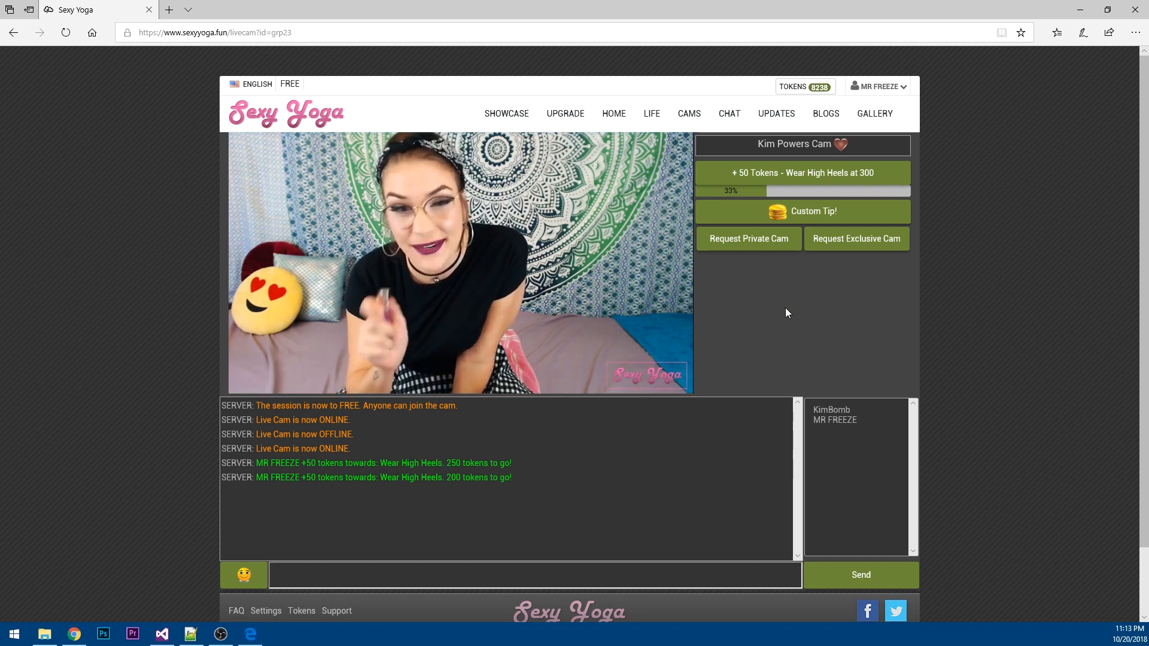
Open the second chat goal button for editing in Chrome and set its title to "Booty Shake" and its goal to 500.
key(alt+Tab)
click(210, 14)
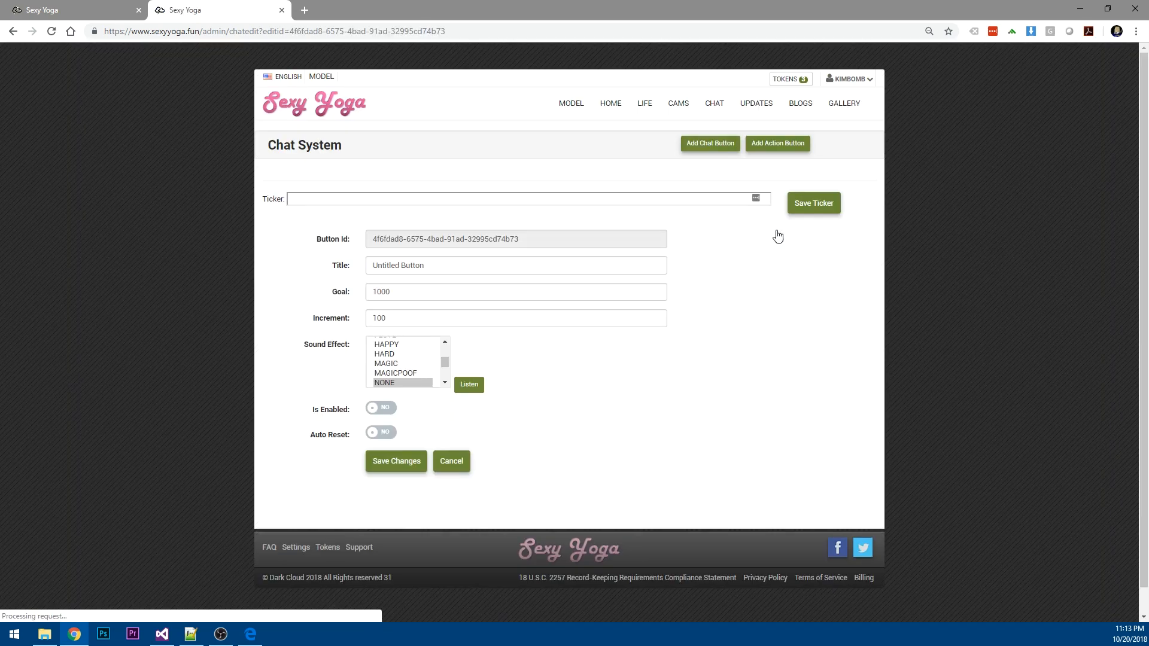
triple_click(449, 268)
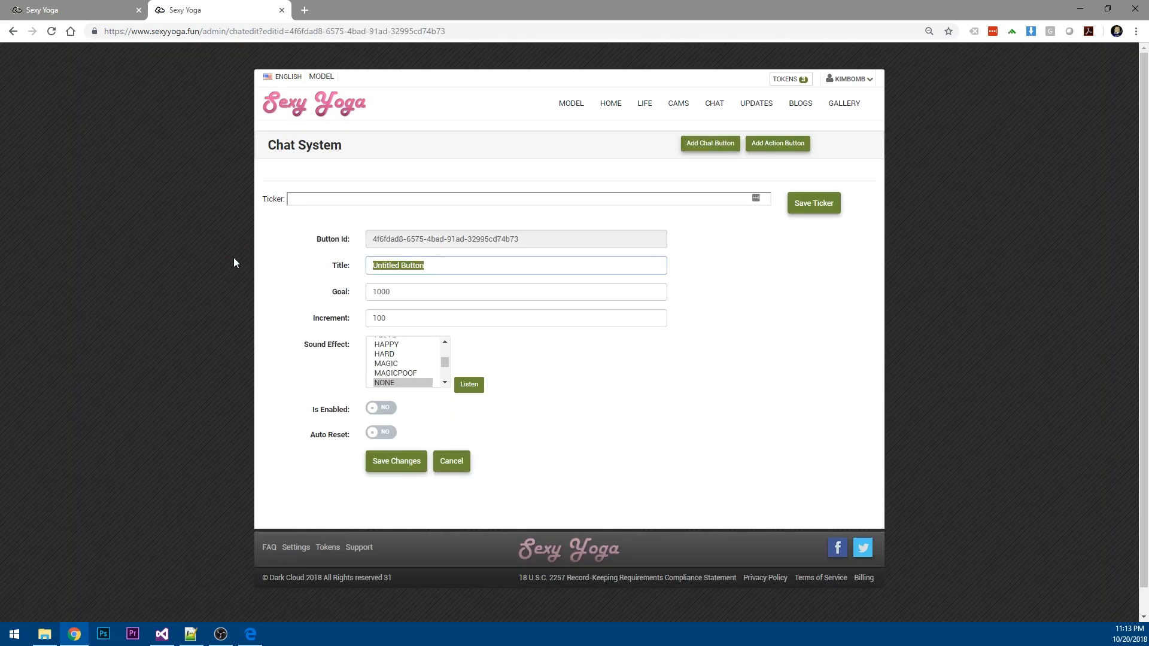
text(Booty Shake)
key(Tab)
text(500)
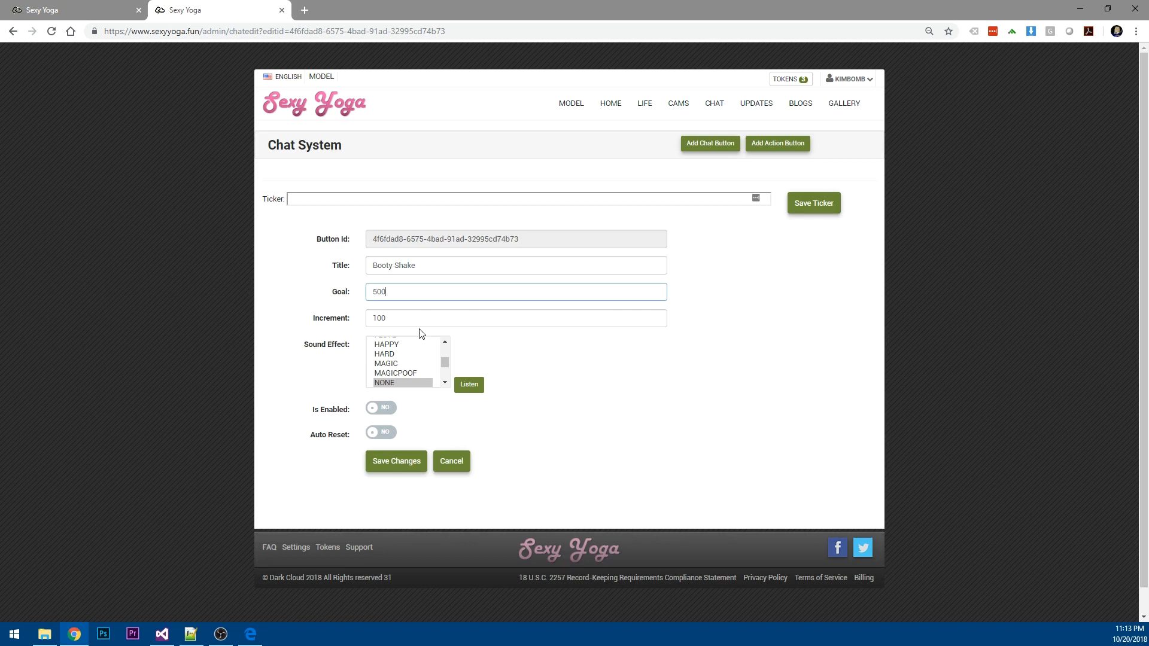
Select and listen to the HAPPY, FLUTE and FANFARE sound effects for the Booty Shake button.
click(444, 342)
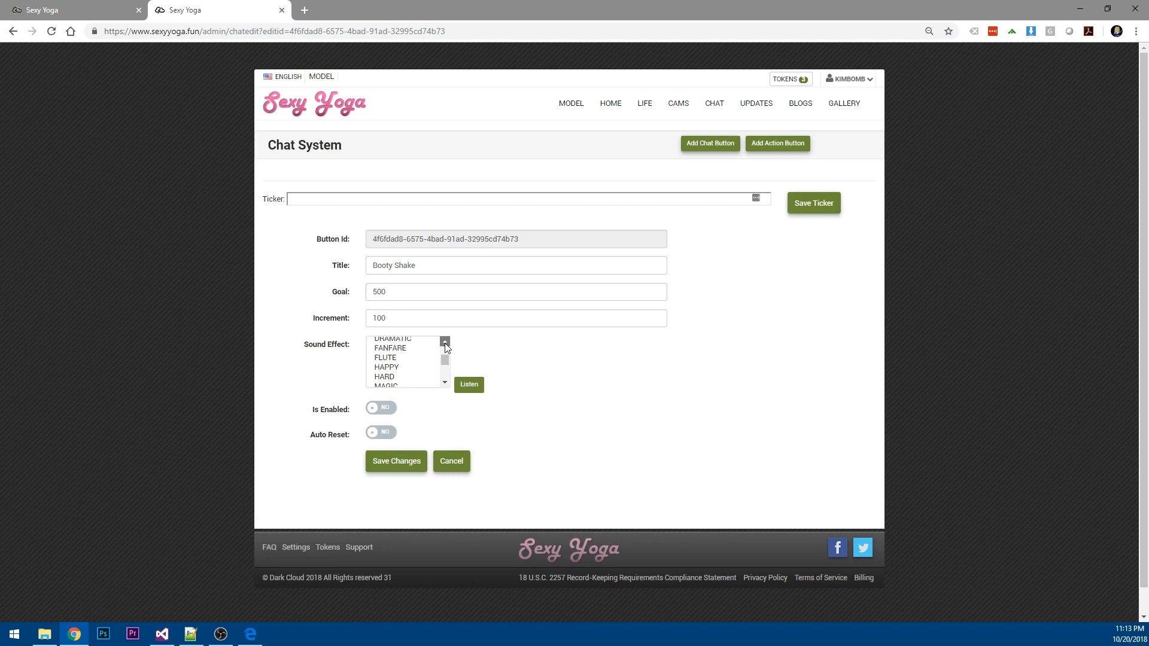
click(395, 368)
click(468, 386)
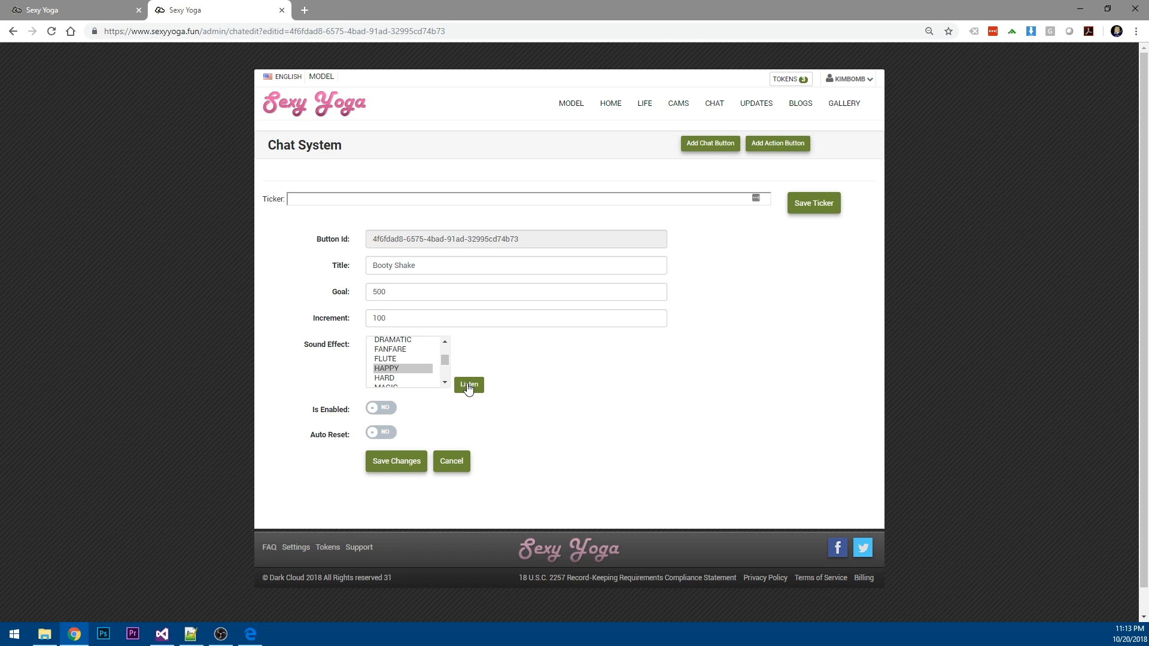
click(395, 360)
click(471, 387)
click(395, 348)
click(468, 385)
Give the Booty Shake button the DISCO sound effect, turn on Is Enabled and Auto Reset, and save the changes.
scroll(443, 345, up, 2)
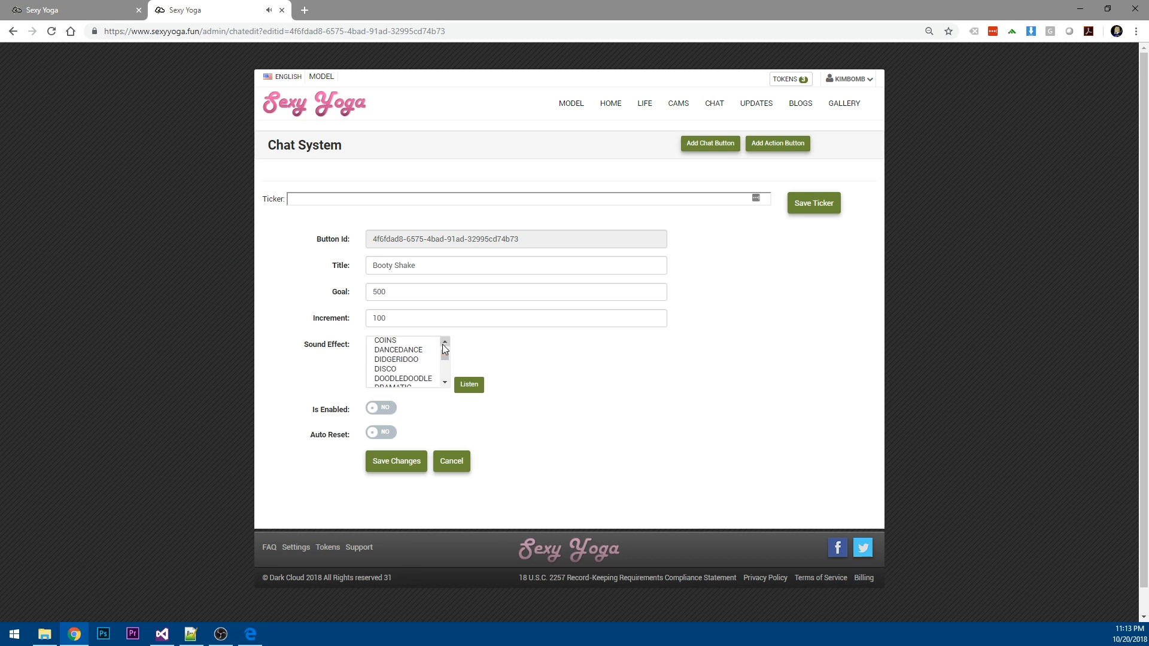
click(407, 369)
click(471, 387)
click(381, 409)
click(381, 433)
click(398, 466)
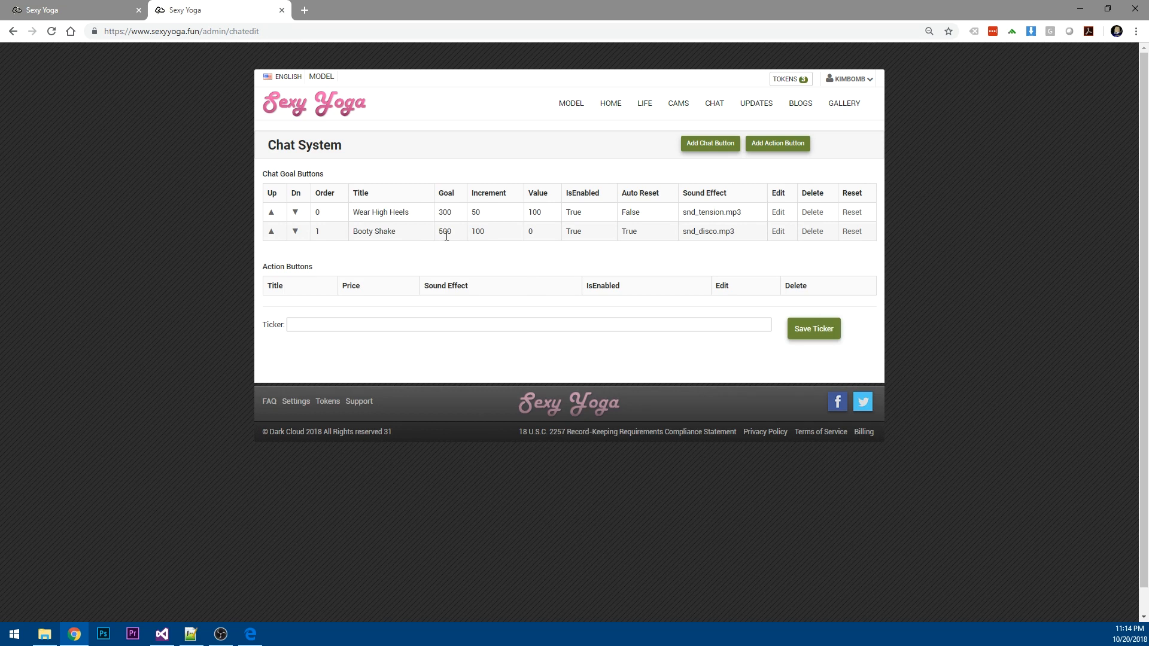
Check the Booty Shake button on the model's cam page and tip 100 tokens towards it twice as the viewer in Edge.
drag(499, 235, 452, 232)
click(74, 10)
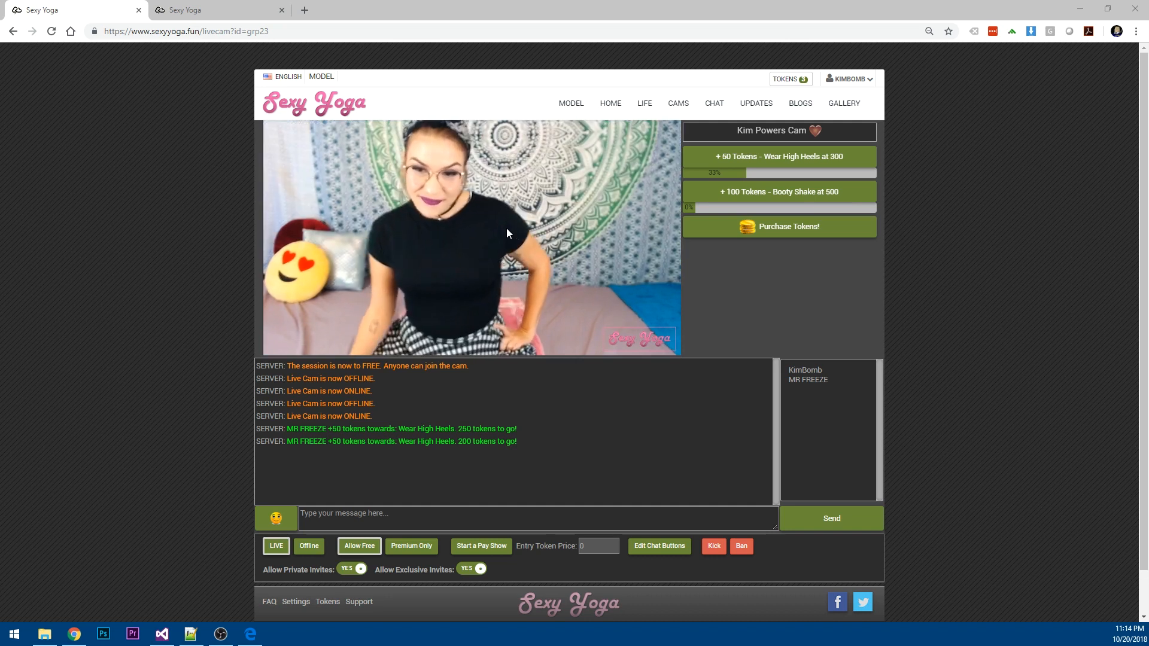
click(250, 634)
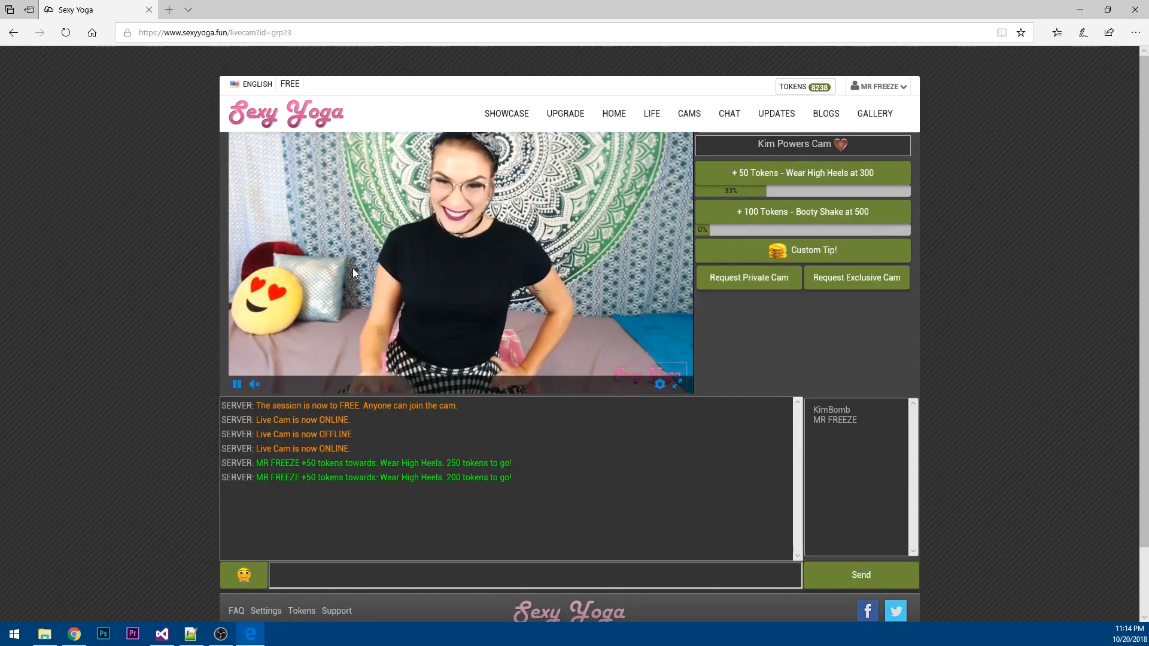
click(848, 215)
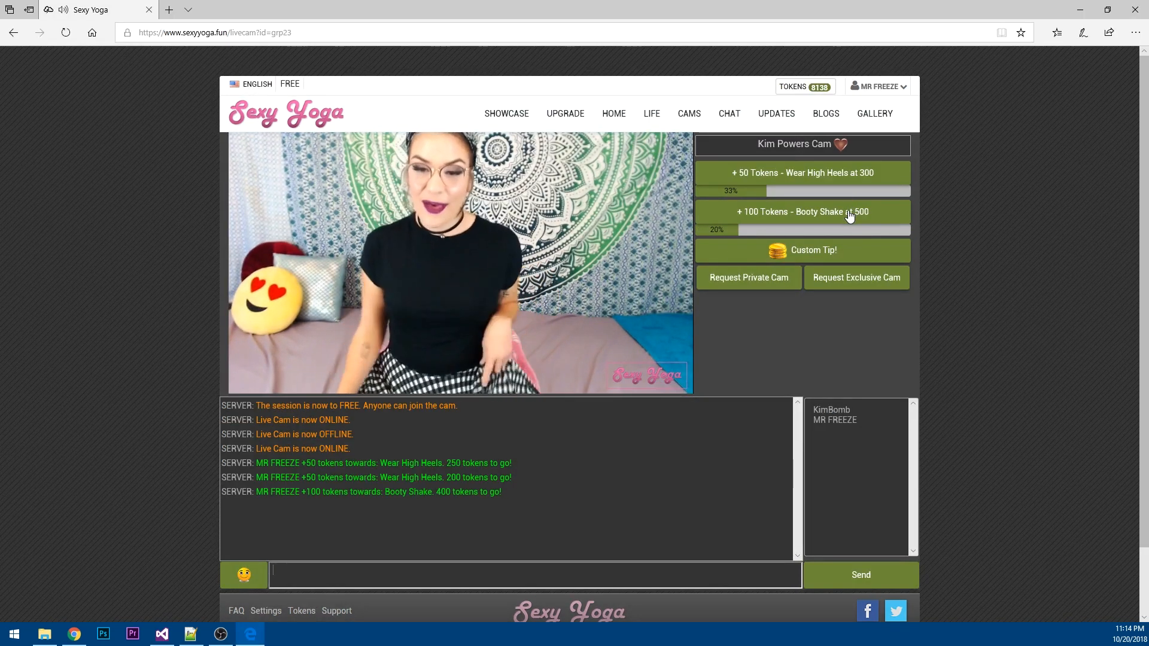
click(849, 216)
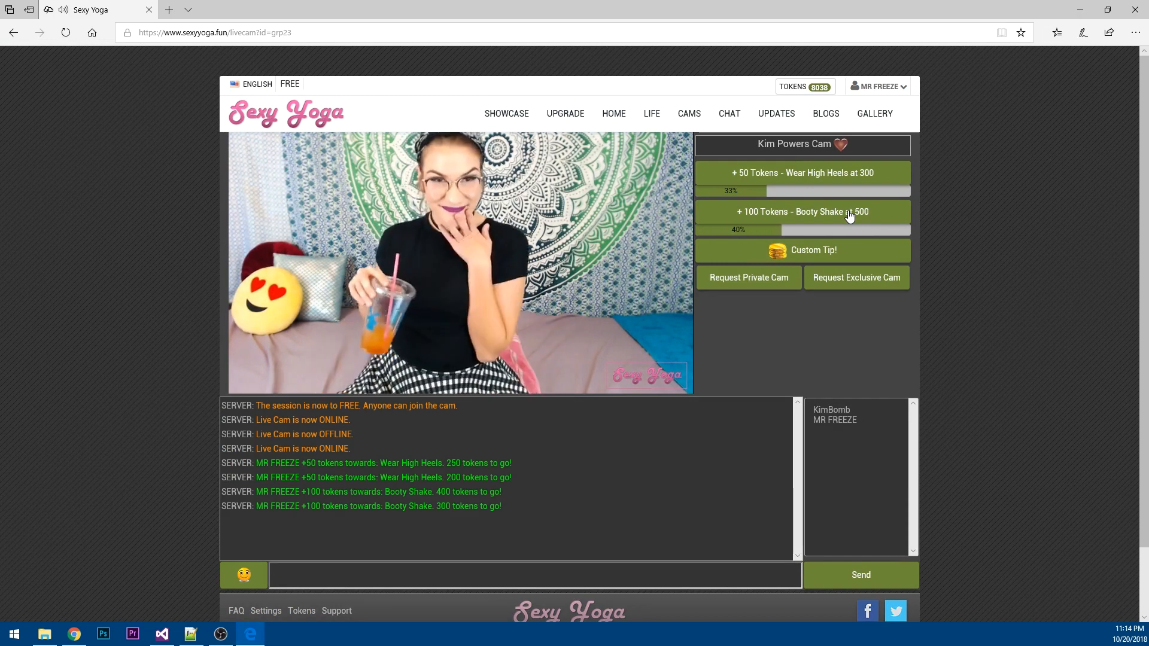
Tip 100 tokens towards Booty Shake three more times as the viewer to complete its 500-token goal.
click(849, 216)
click(848, 216)
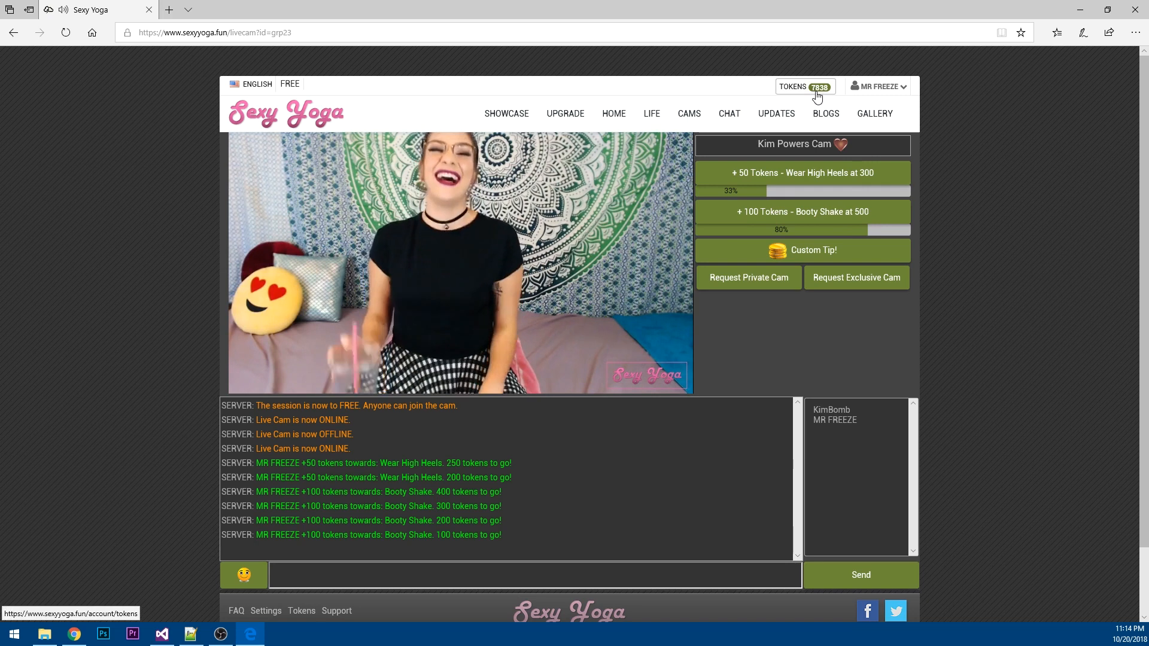
click(850, 213)
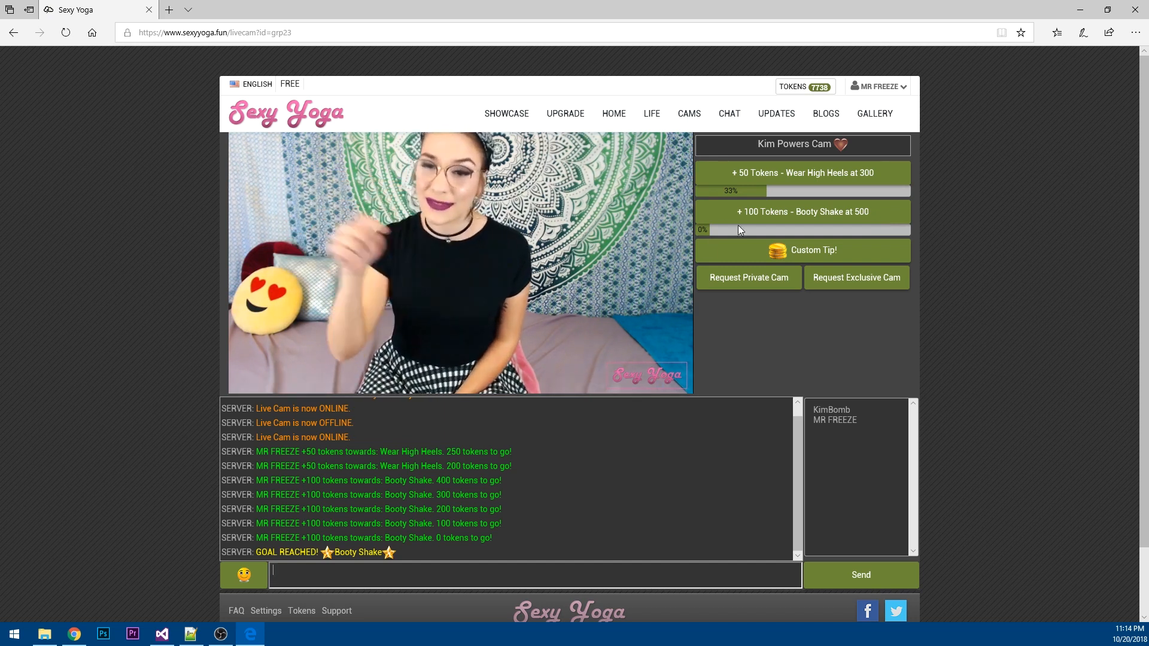
mouse_move(372, 168)
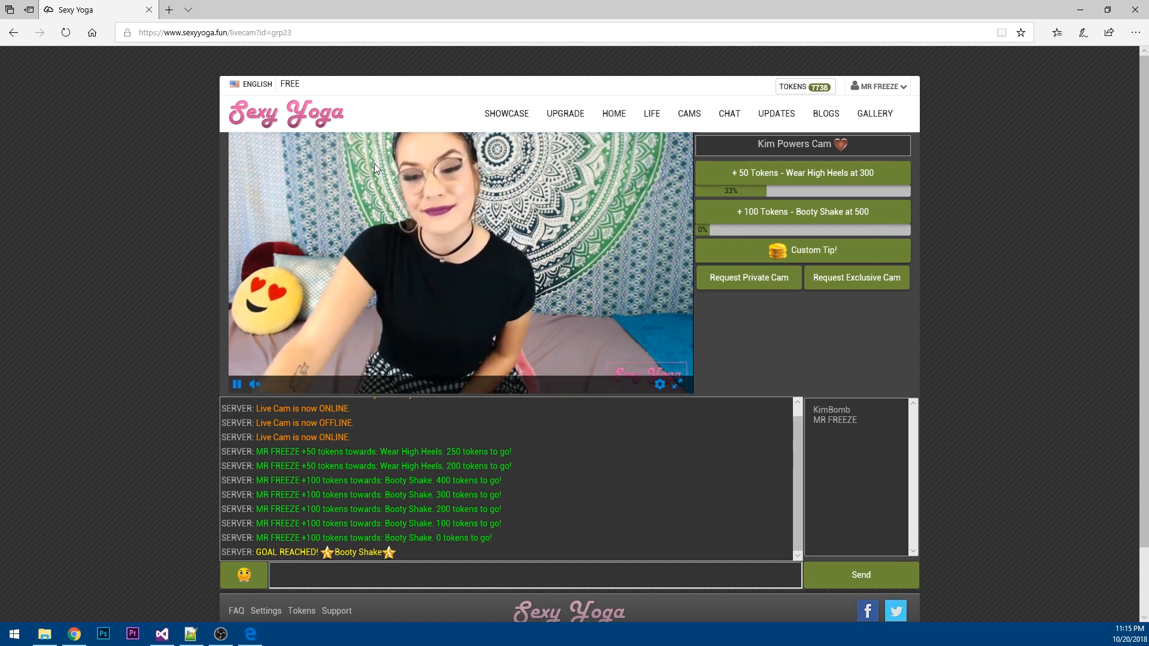
Switch to Chrome, open the untitled action button for editing and set its title to "Spanking" and its price to 200.
key(alt+Tab)
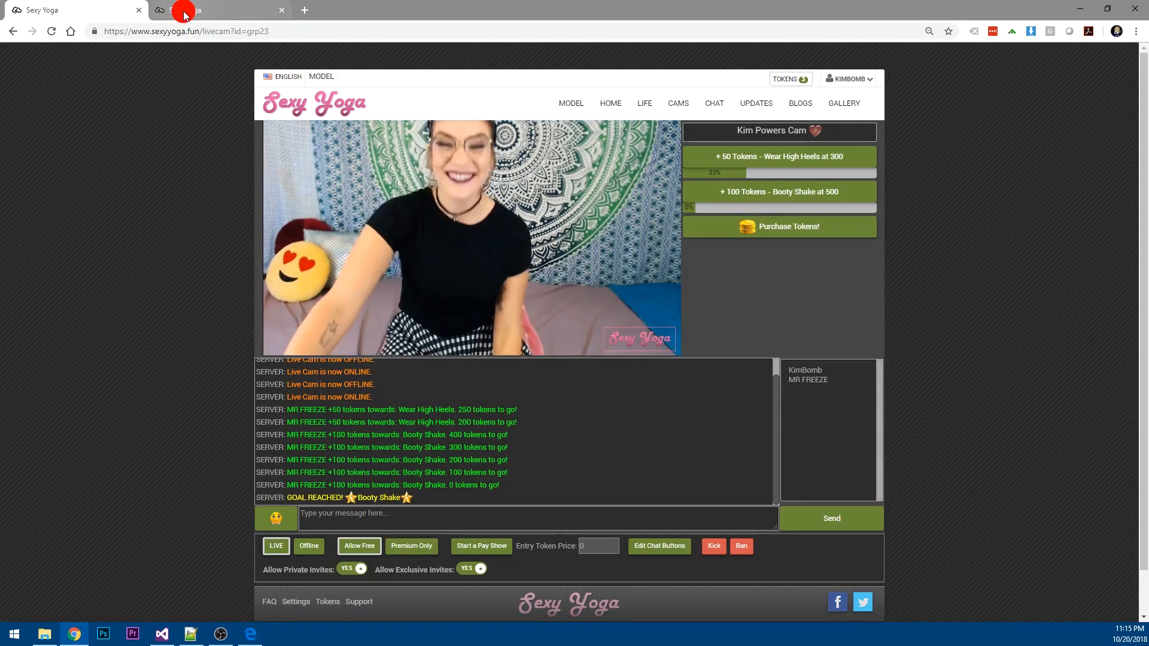
click(183, 13)
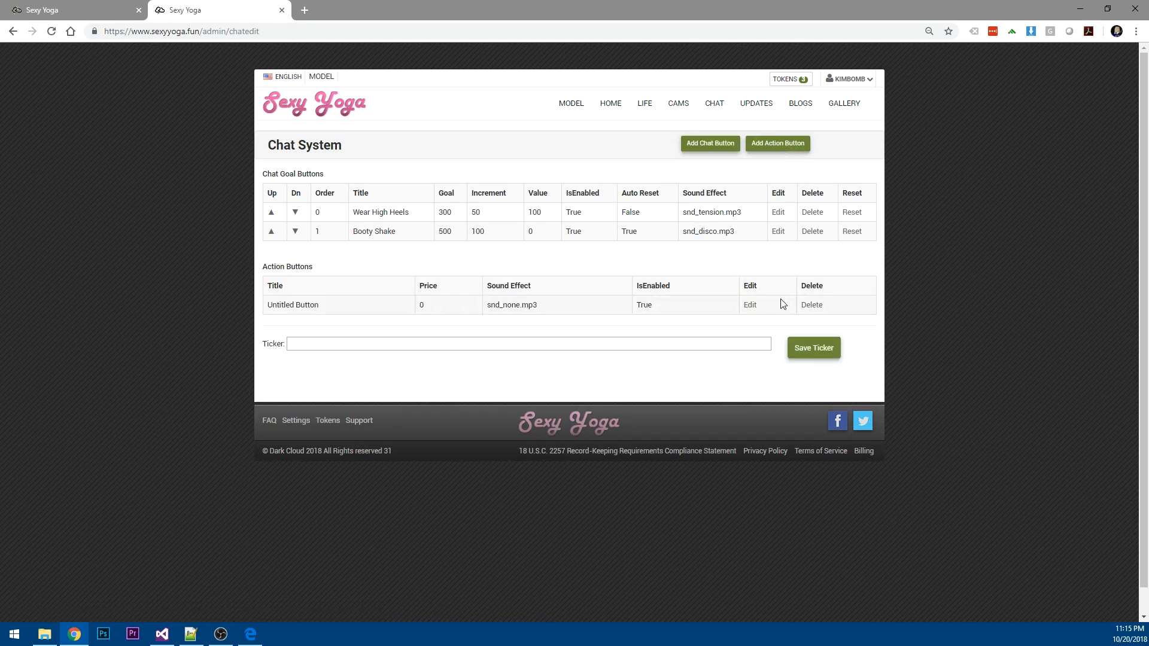
click(750, 306)
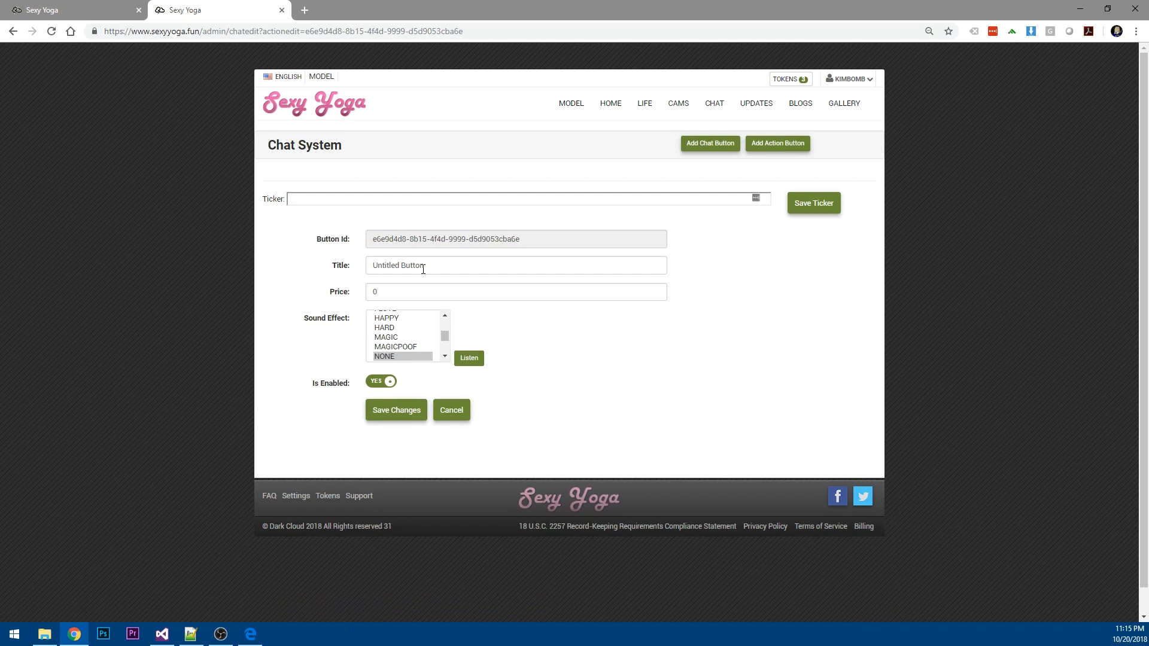
drag(439, 264, 280, 257)
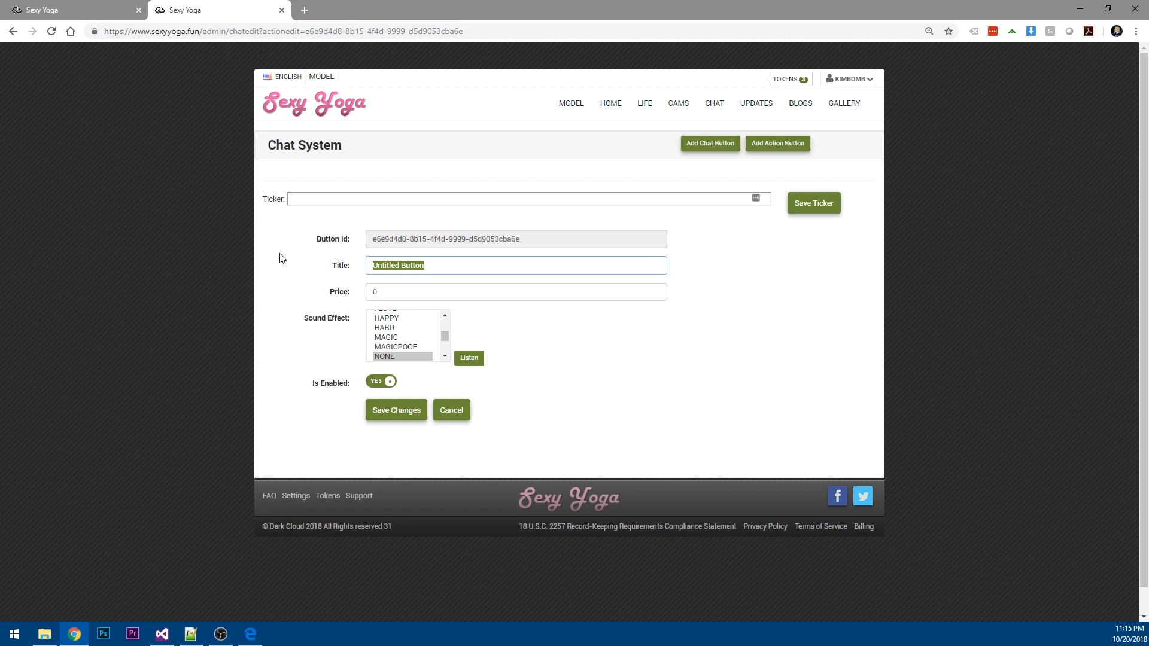
text(Spanking)
key(Tab)
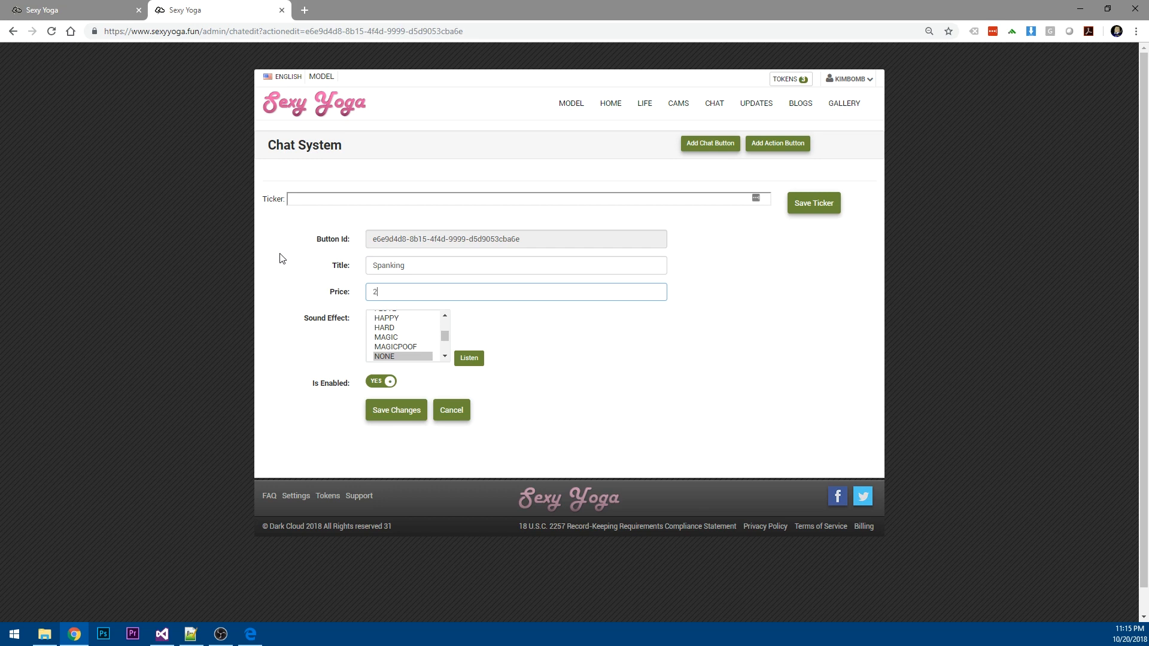
Give the Spanking button the CHIMES sound effect, listen to it, save the changes and review the saved settings without editing them.
click(446, 317)
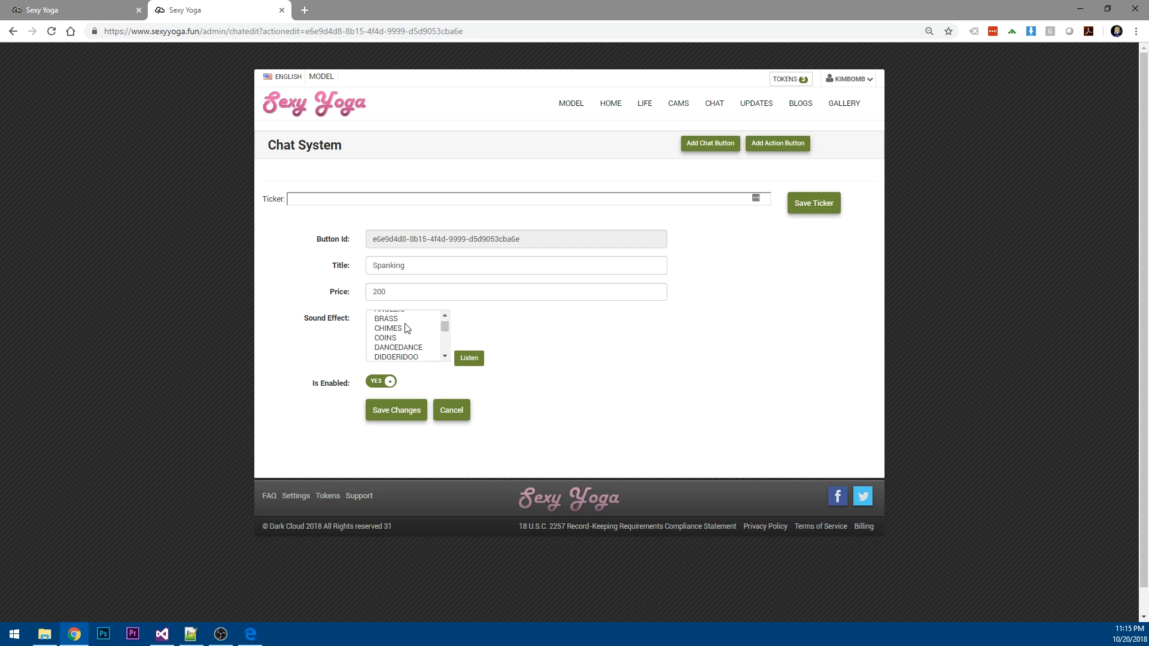
click(383, 327)
click(477, 365)
click(387, 412)
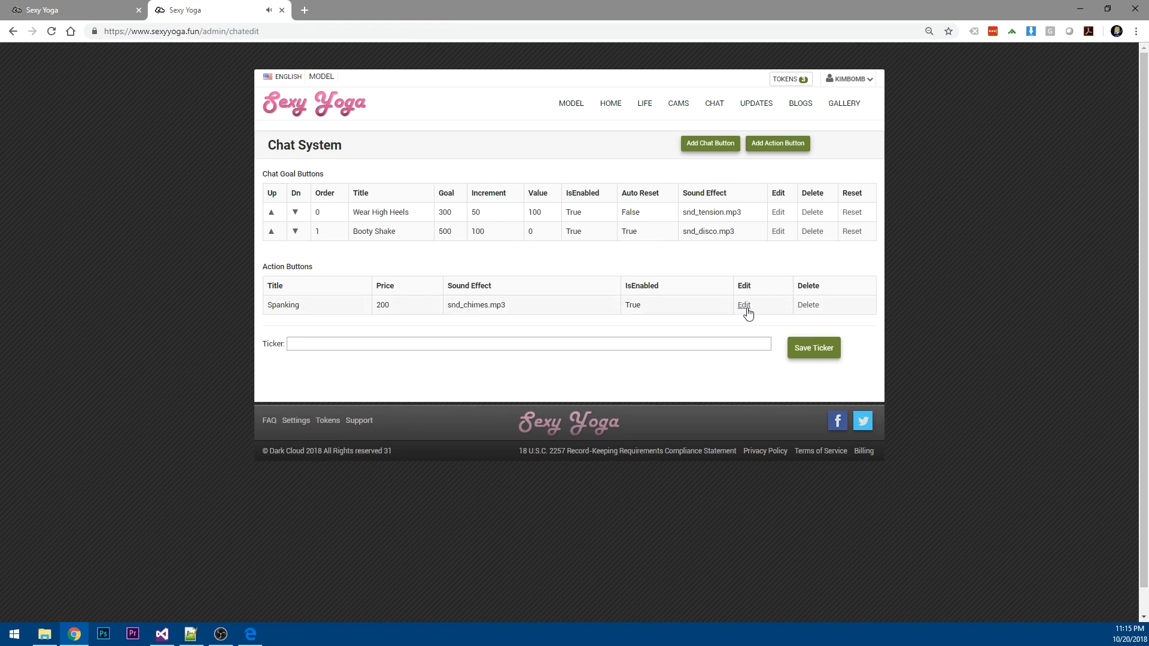
click(744, 305)
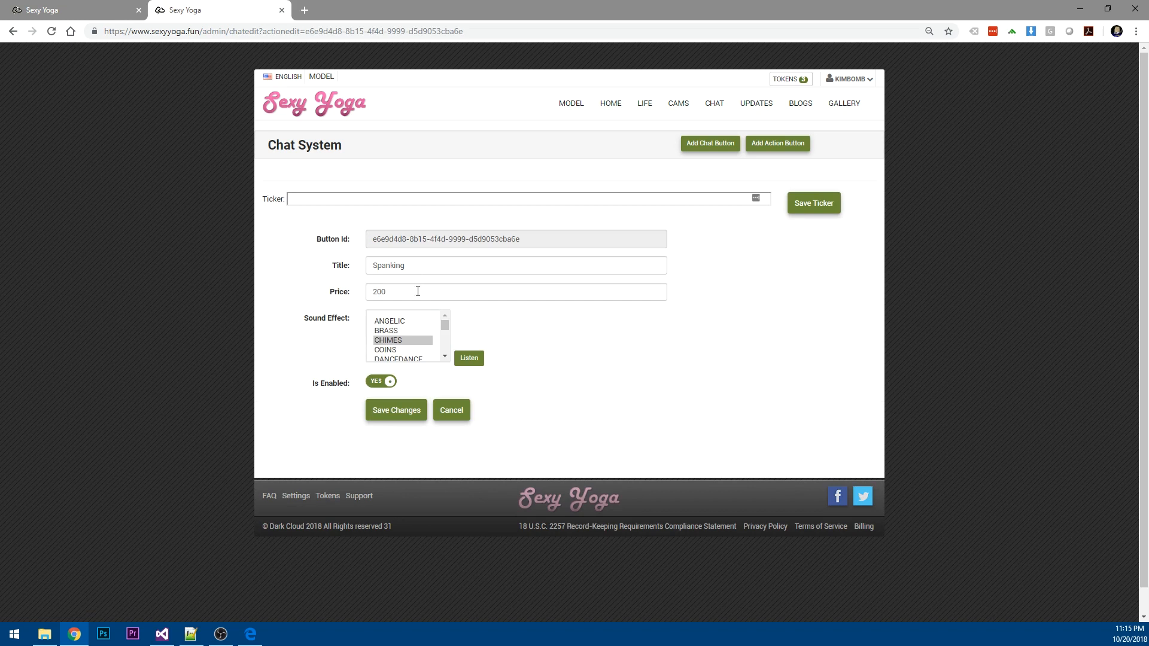
click(451, 412)
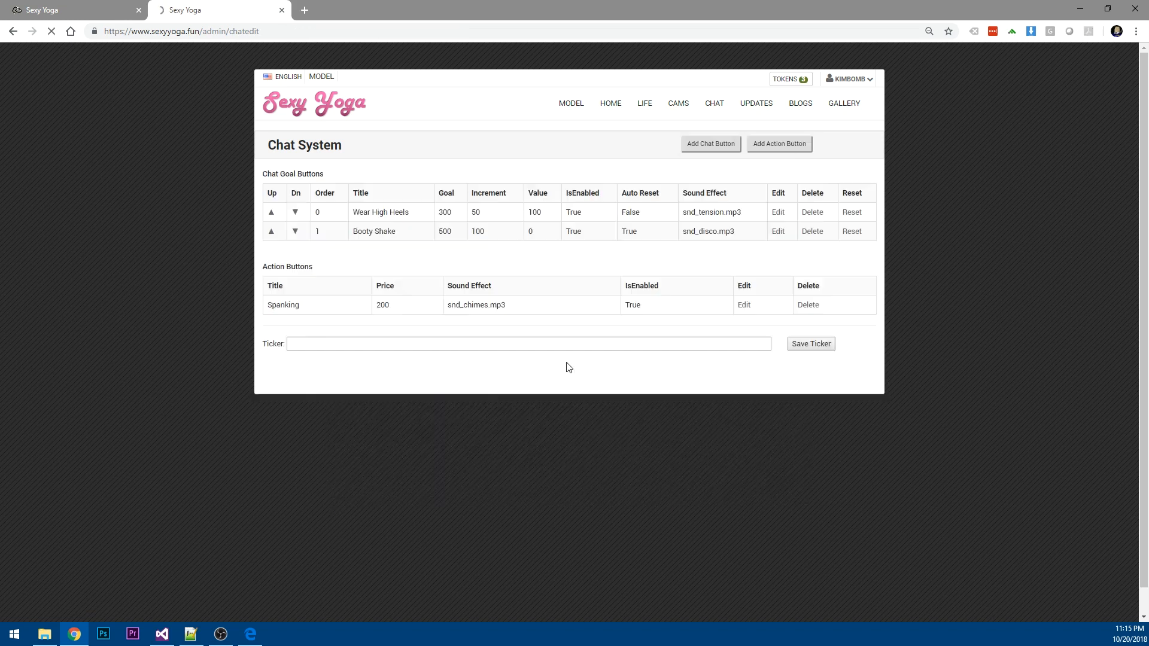
Add a second action button and set its title to "Big Smile" and its price to 25.
click(789, 147)
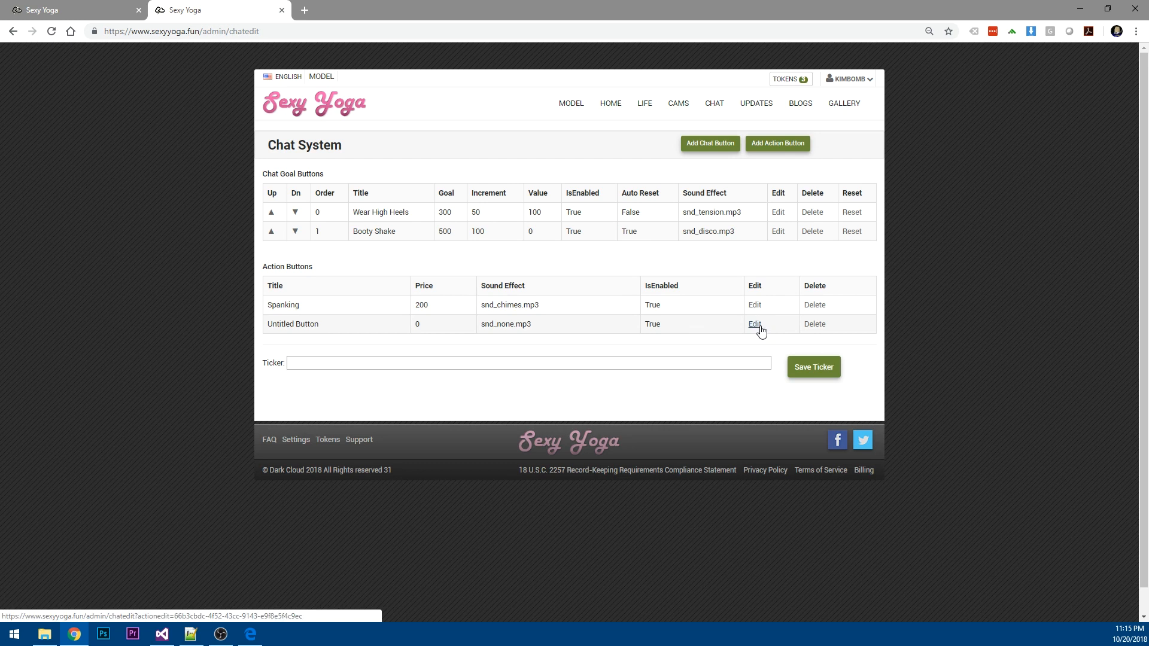
triple_click(397, 263)
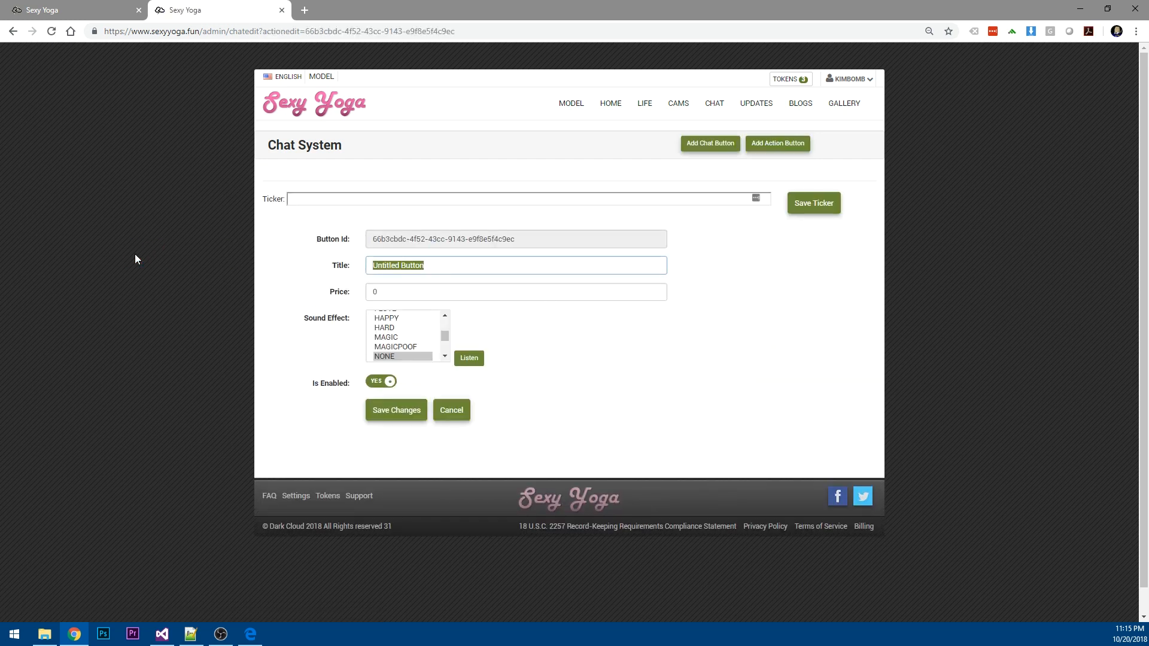
text(Big Smile)
key(Tab)
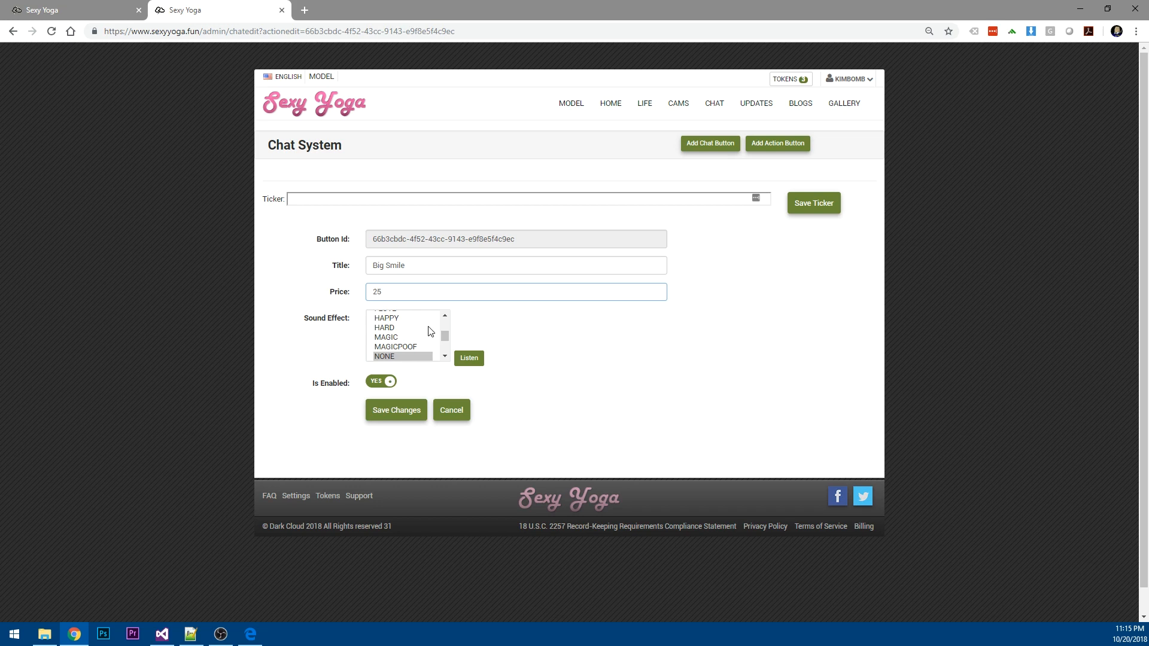
Give the Big Smile button the COINS sound effect, listen to it and save the changes.
click(441, 311)
scroll(441, 312, up, 3)
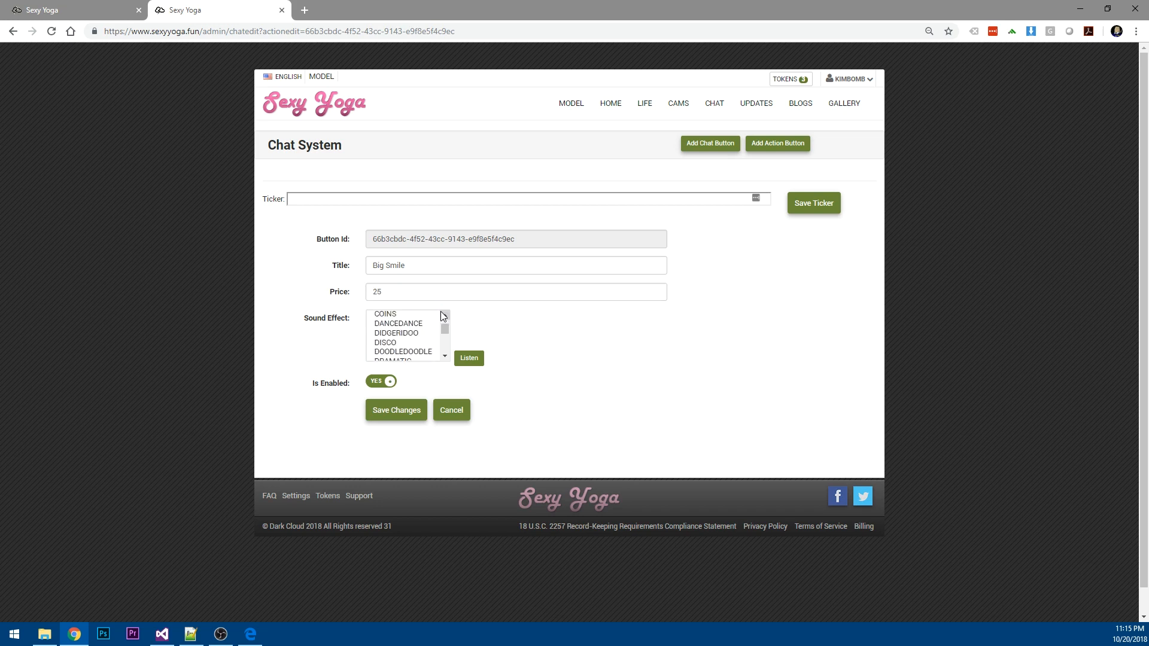
click(384, 337)
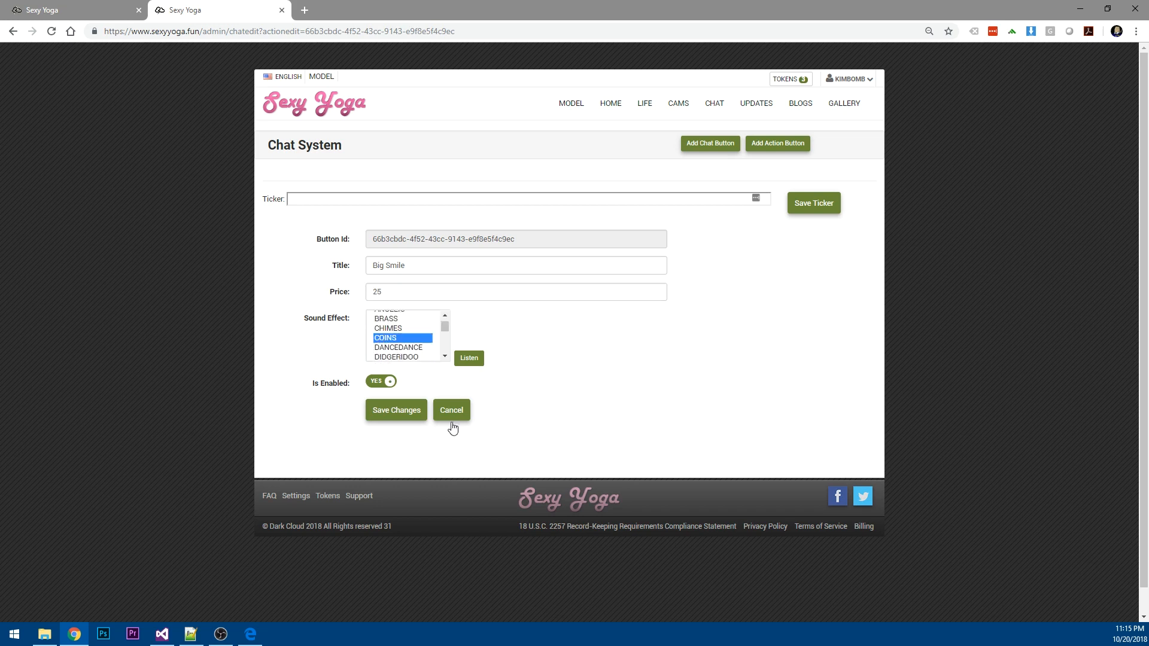
click(462, 361)
click(395, 413)
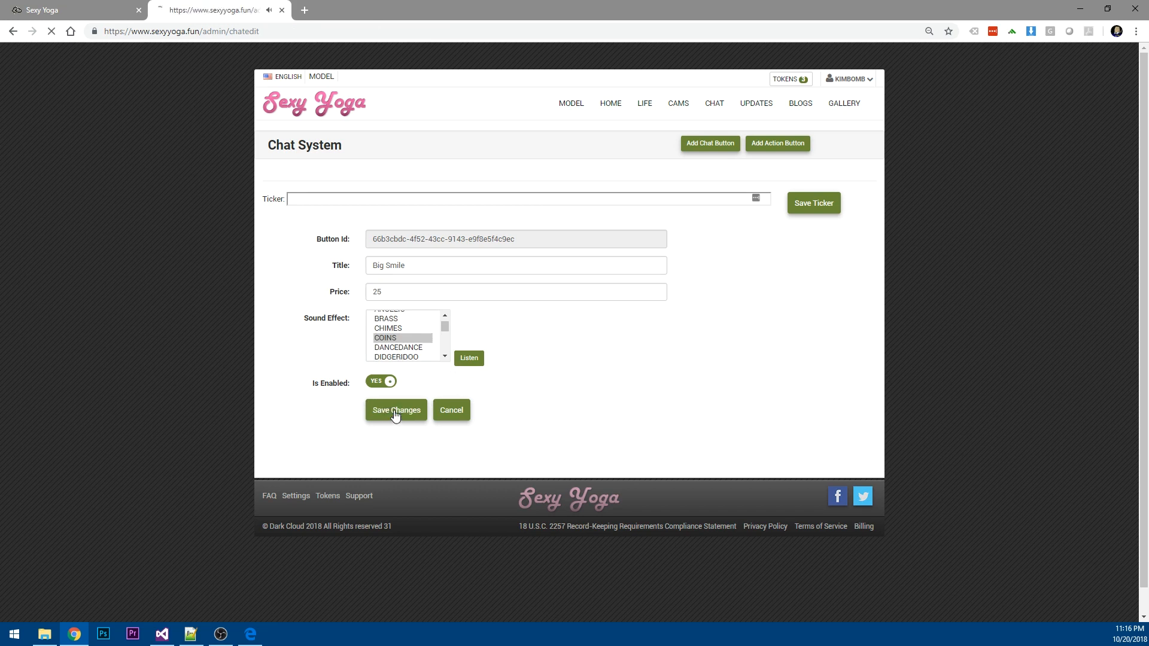
Set the live cam to Offline on the model's cam page, then stop streaming in OBS and minimize it.
click(82, 16)
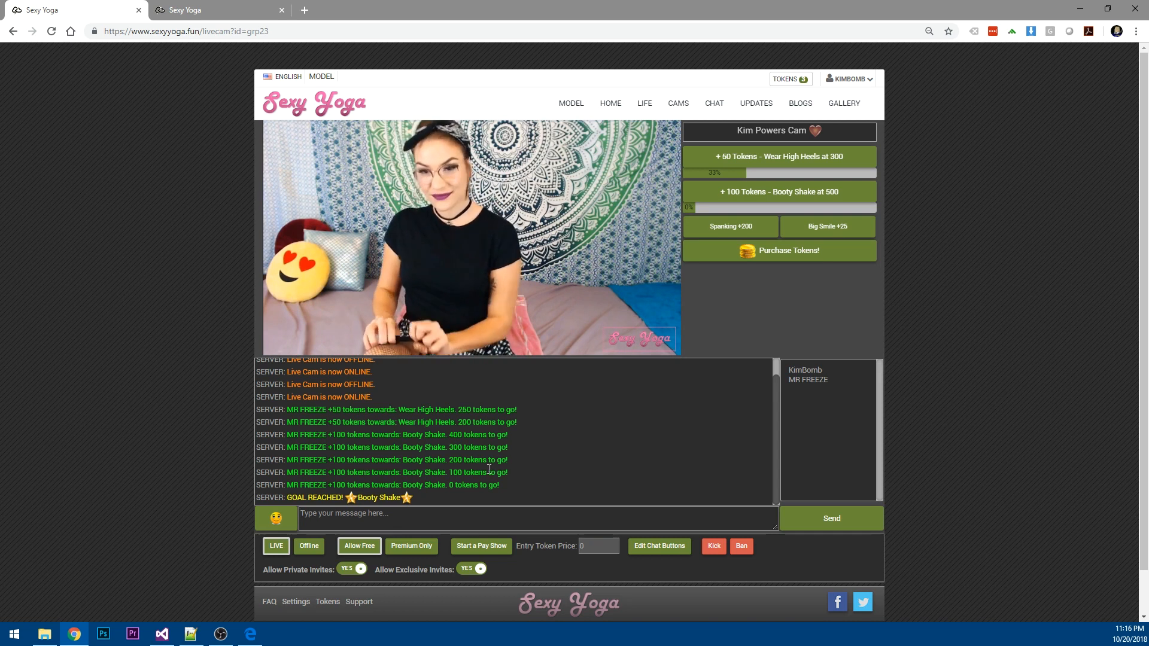
click(309, 548)
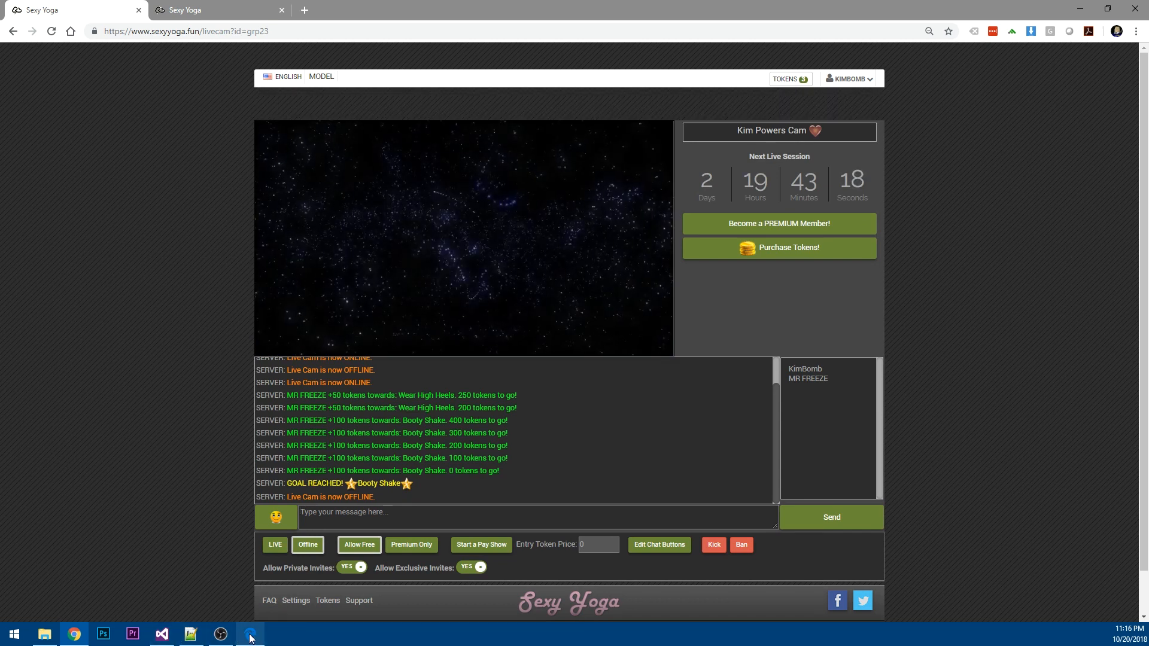
mouse_move(250, 638)
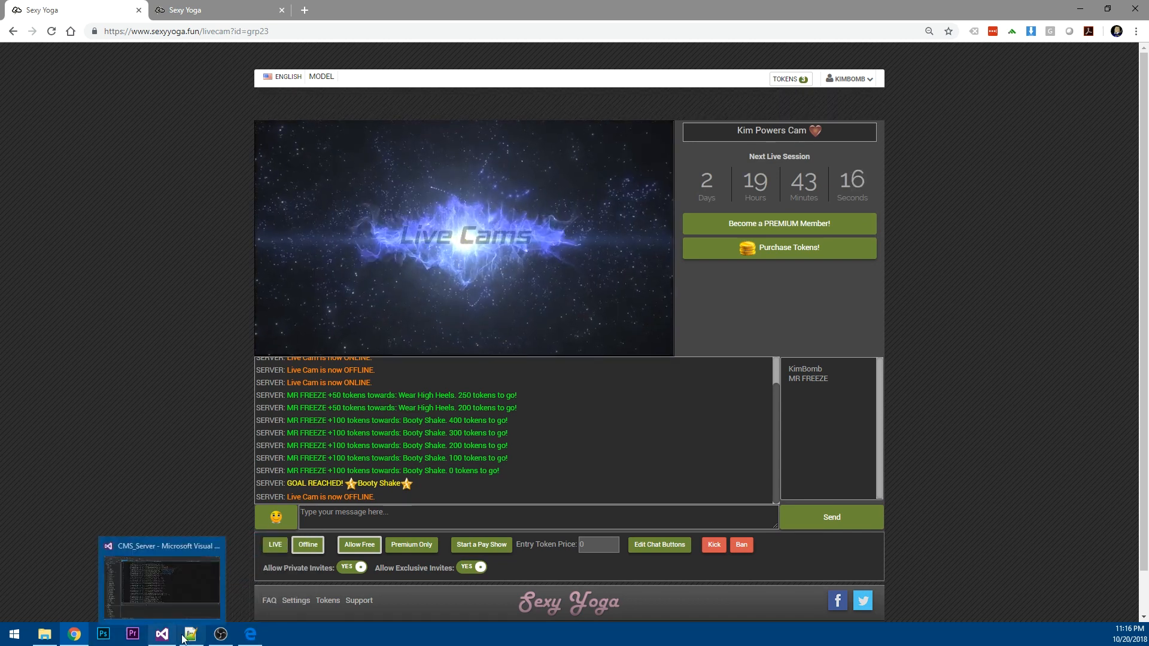
click(217, 638)
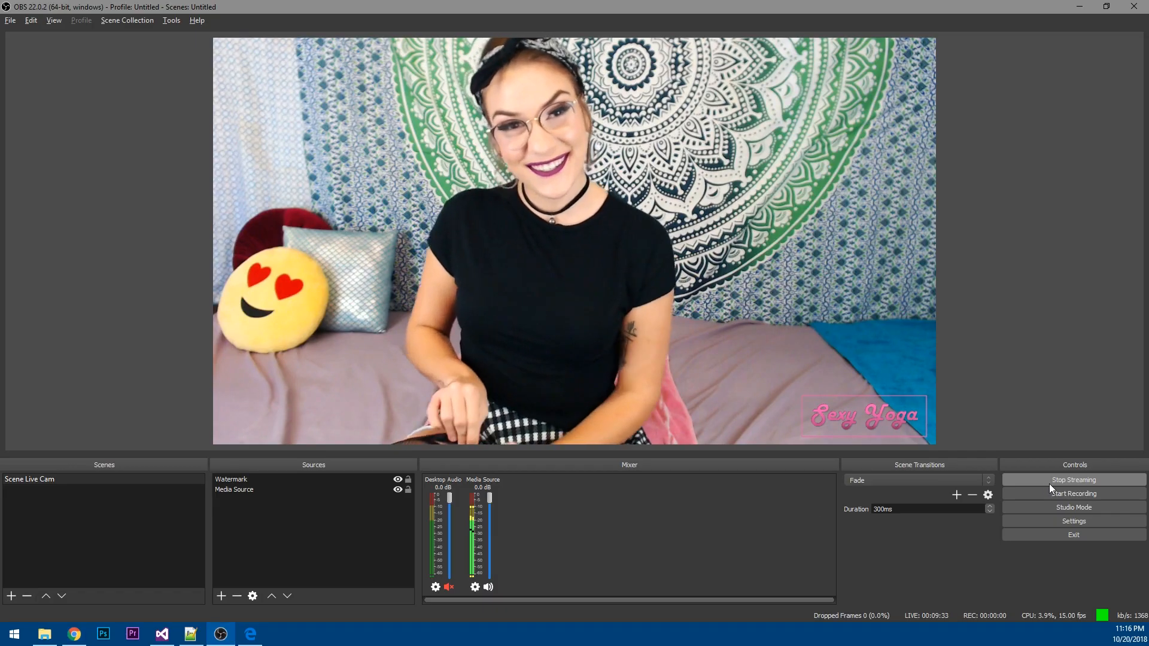
click(1074, 481)
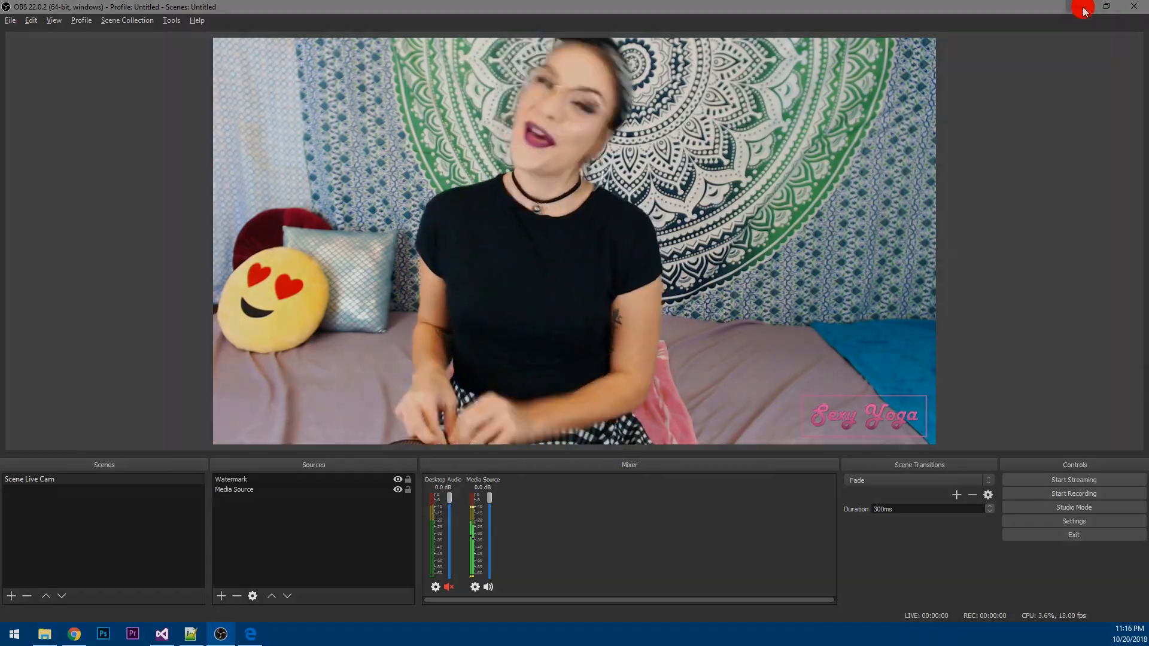
click(1081, 9)
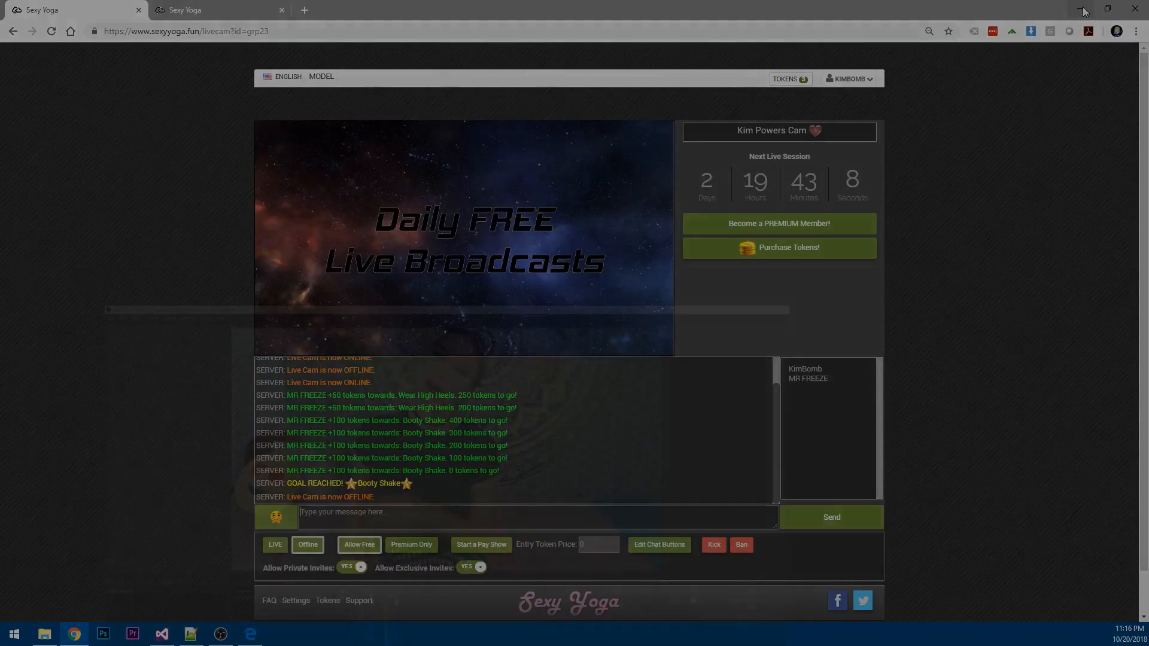